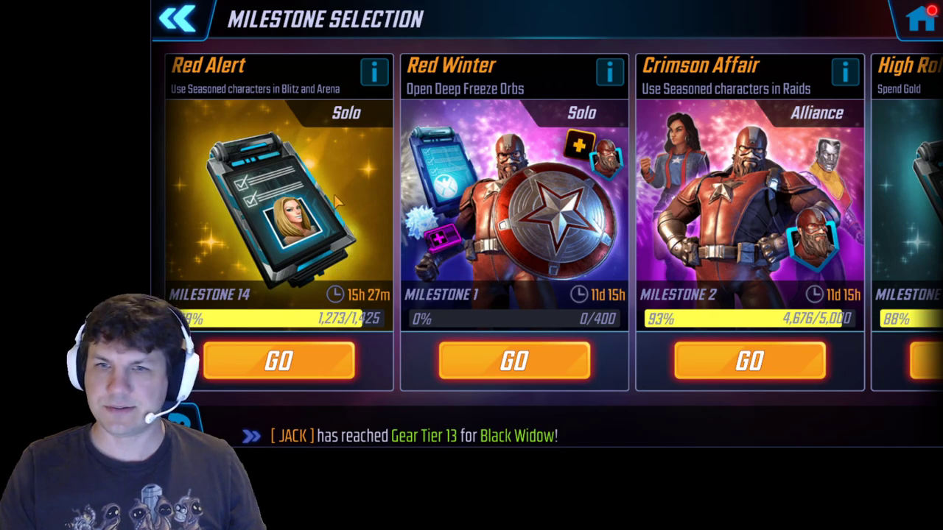
Review the Red Alert event's Blitz battles and how its points are scored.
{"action": "left_click", "coordinate": [283, 372]}
{"action": "left_click", "coordinate": [221, 345]}
{"action": "left_click", "coordinate": [177, 19]}
{"action": "left_click", "coordinate": [271, 254]}
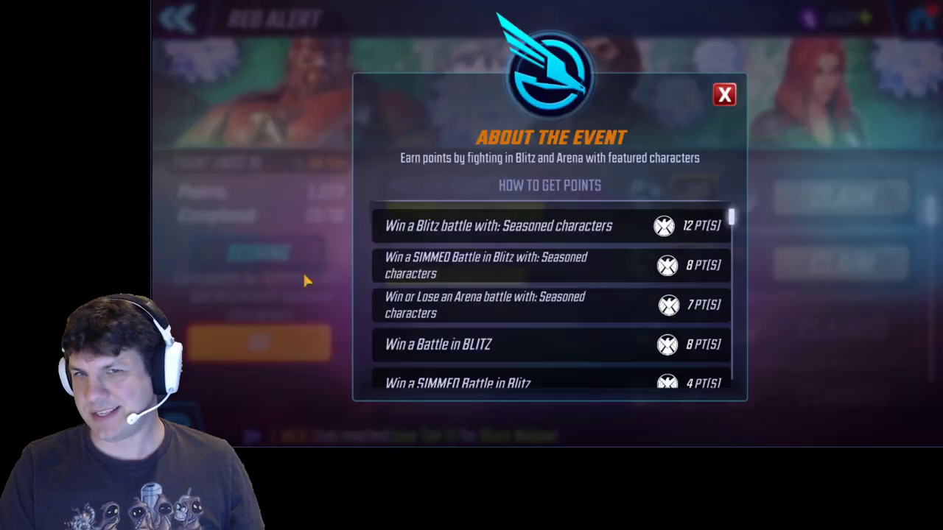
{"action": "scroll", "coordinate": [435, 231], "scroll_direction": "down", "scroll_amount": 3}
{"action": "left_click", "coordinate": [724, 95]}
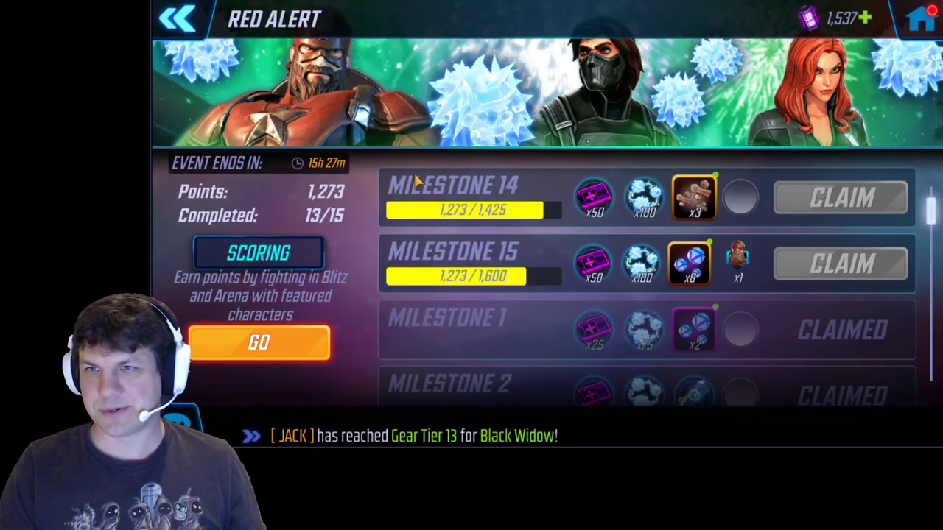
Review the Red Winter event's point scoring rules.
{"action": "left_click", "coordinate": [177, 19]}
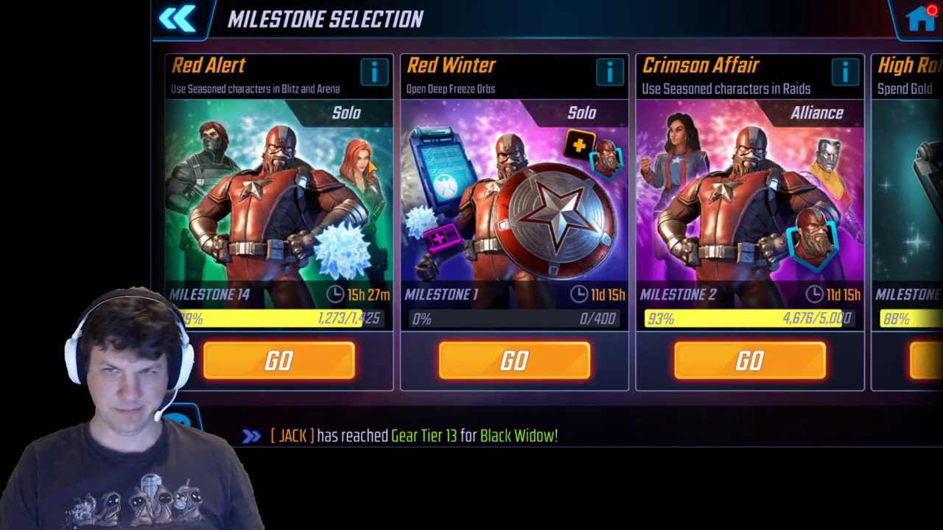
{"action": "left_click", "coordinate": [519, 362]}
{"action": "left_click", "coordinate": [239, 254]}
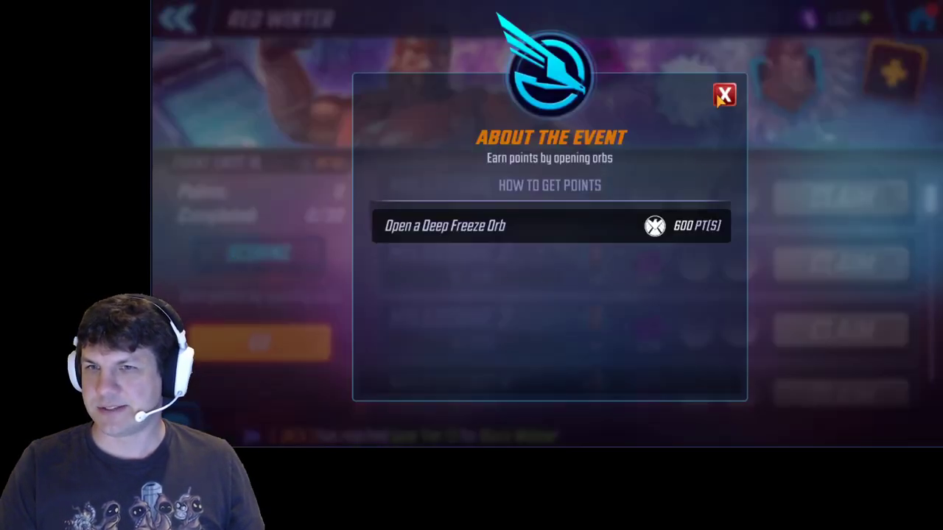
{"action": "left_click", "coordinate": [344, 263]}
{"action": "left_click", "coordinate": [269, 262]}
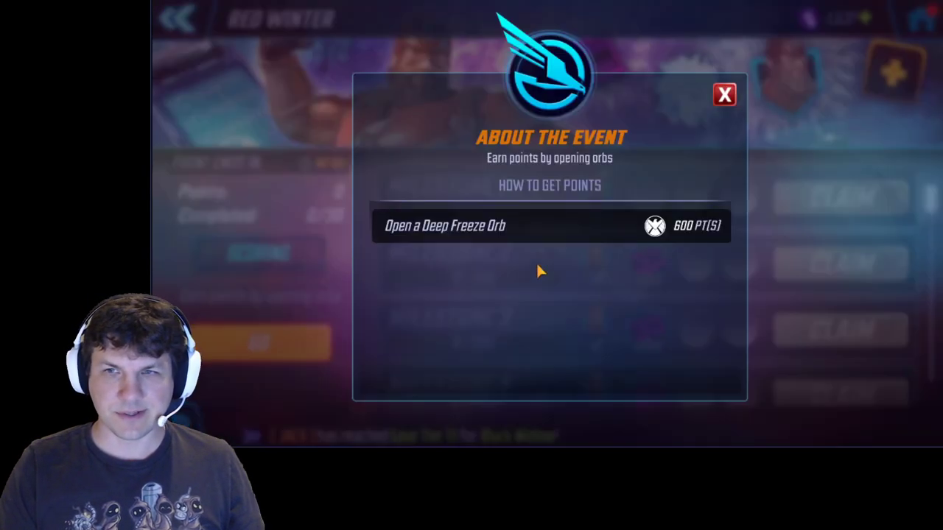
{"action": "left_click", "coordinate": [725, 95]}
Review Crimson Affair's scoring rules and scroll its milestone rewards down to the final tier.
{"action": "left_click", "coordinate": [193, 28]}
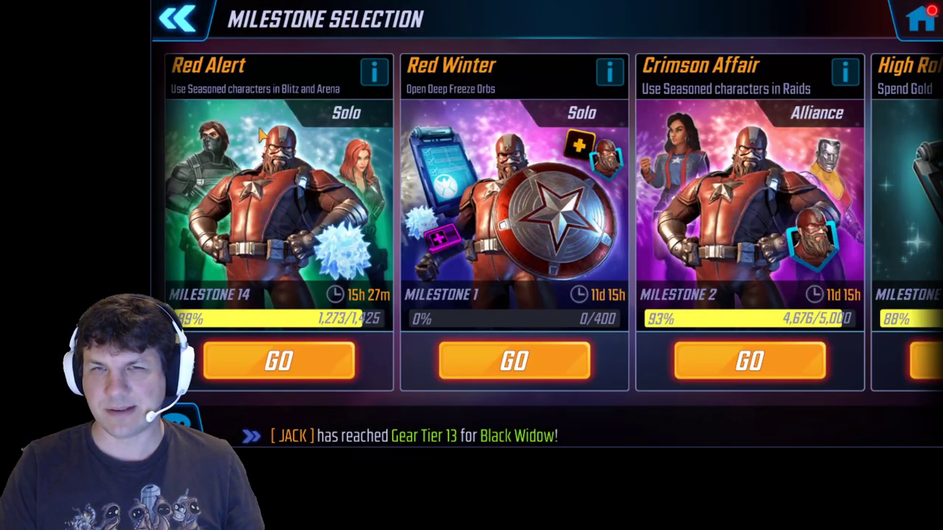
{"action": "left_click_drag", "start_coordinate": [551, 222], "coordinate": [424, 216]}
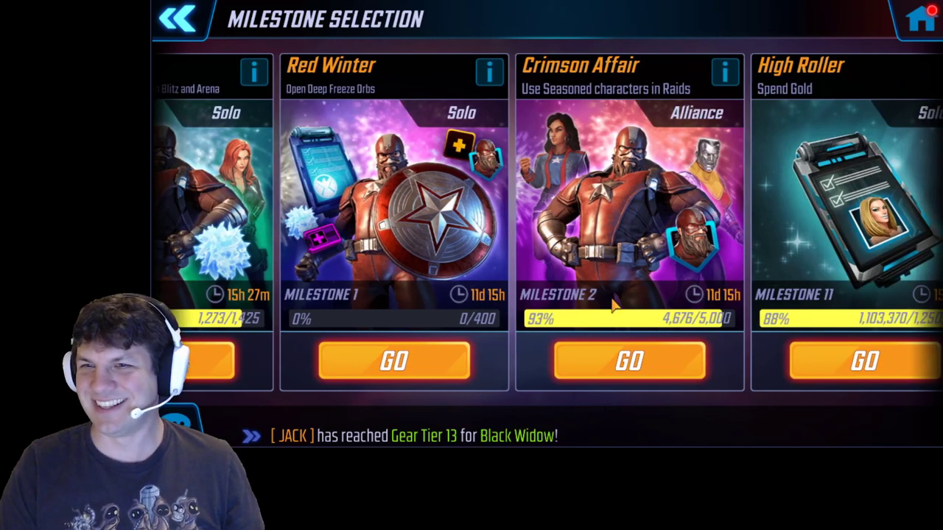
{"action": "left_click", "coordinate": [651, 372]}
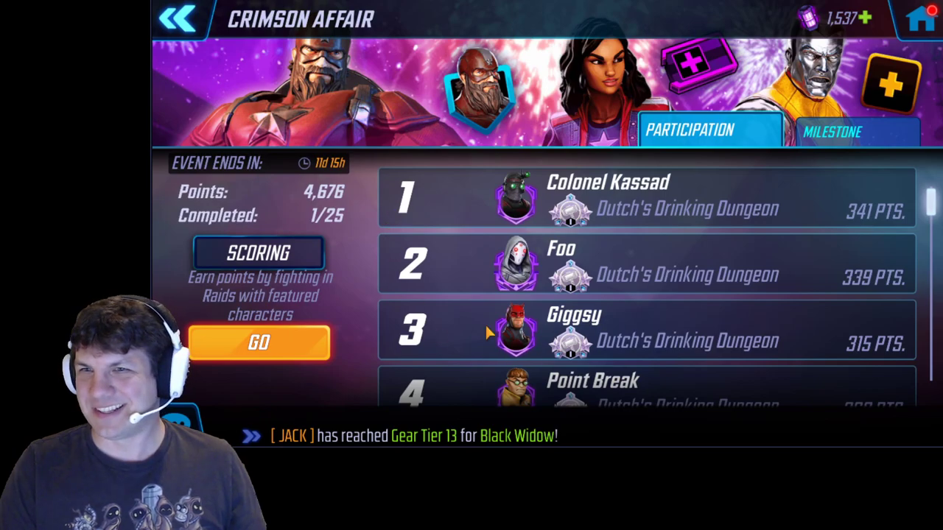
{"action": "left_click", "coordinate": [265, 255]}
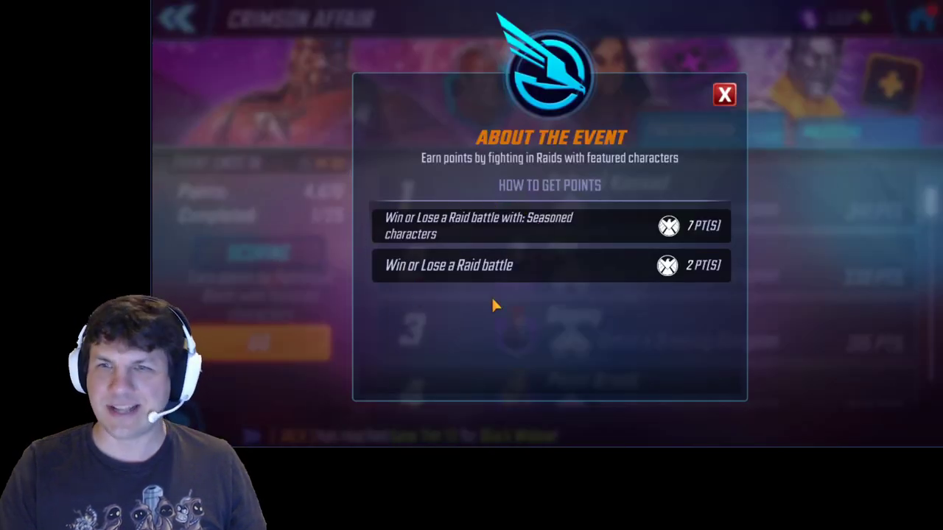
{"action": "left_click", "coordinate": [725, 95]}
{"action": "left_click", "coordinate": [816, 133]}
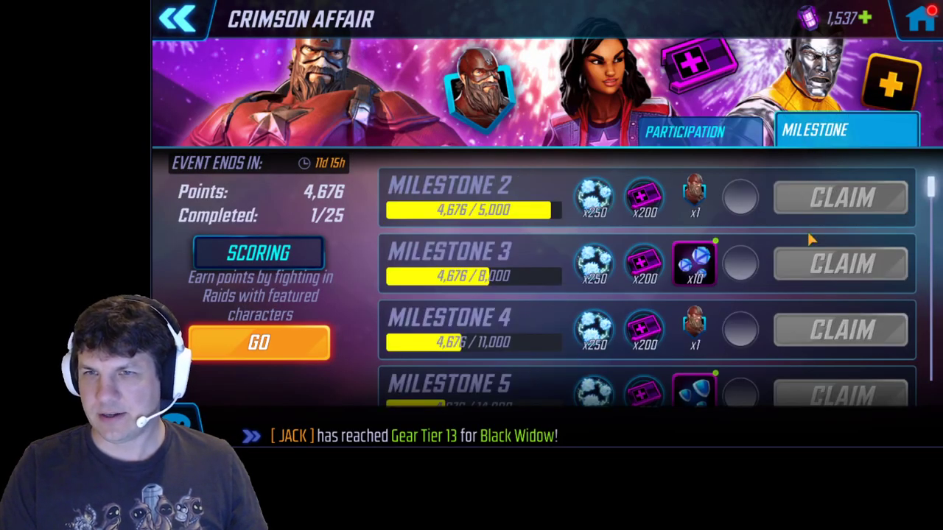
{"action": "left_click_drag", "start_coordinate": [937, 196], "coordinate": [920, 432]}
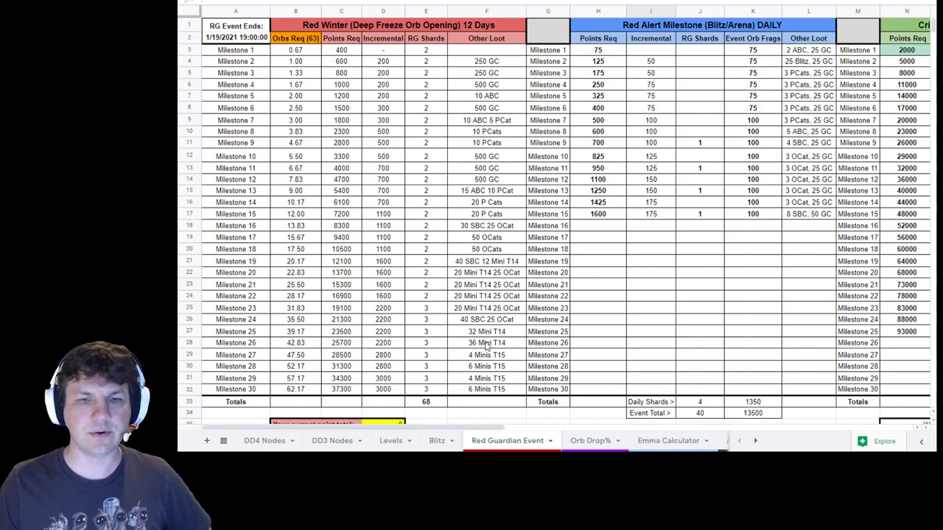
Select the Milestone 30 loot entry on the Red Guardian Event sheet.
{"action": "left_click", "coordinate": [498, 391]}
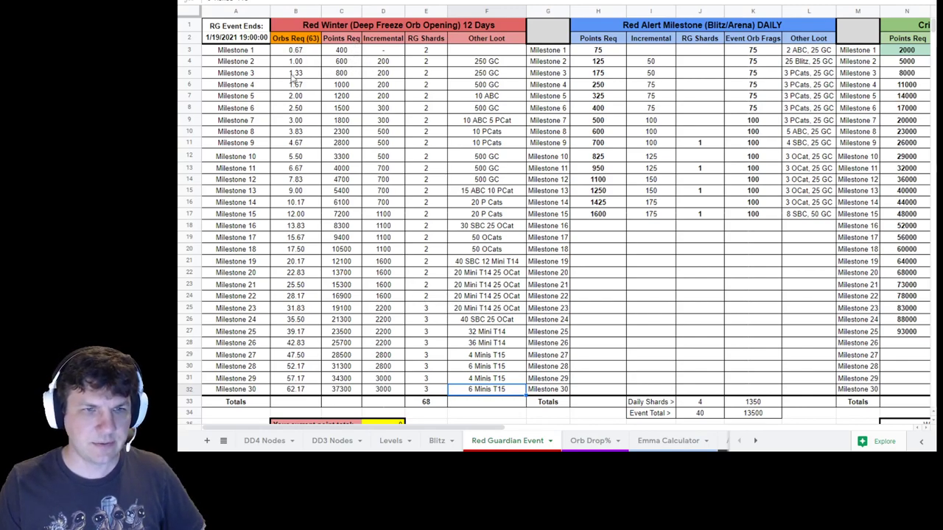
{"action": "left_click", "coordinate": [314, 390]}
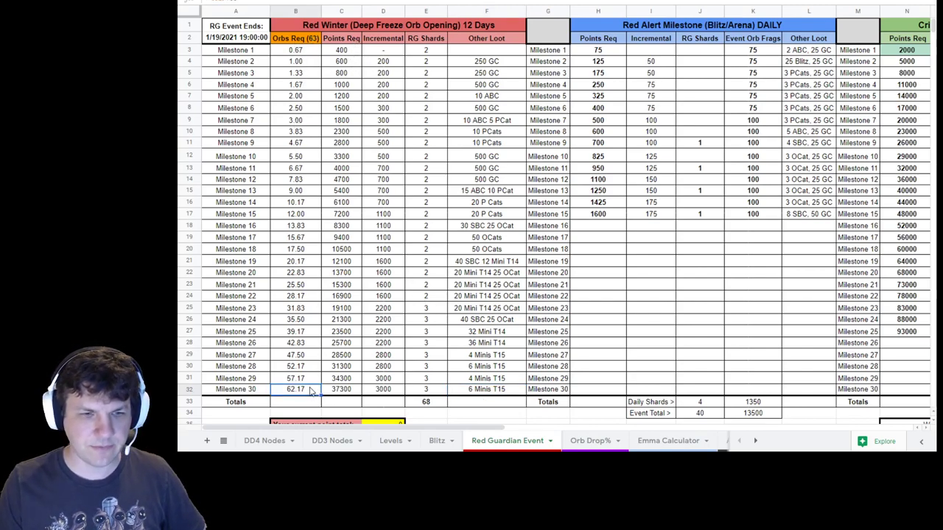
{"action": "left_click", "coordinate": [342, 391]}
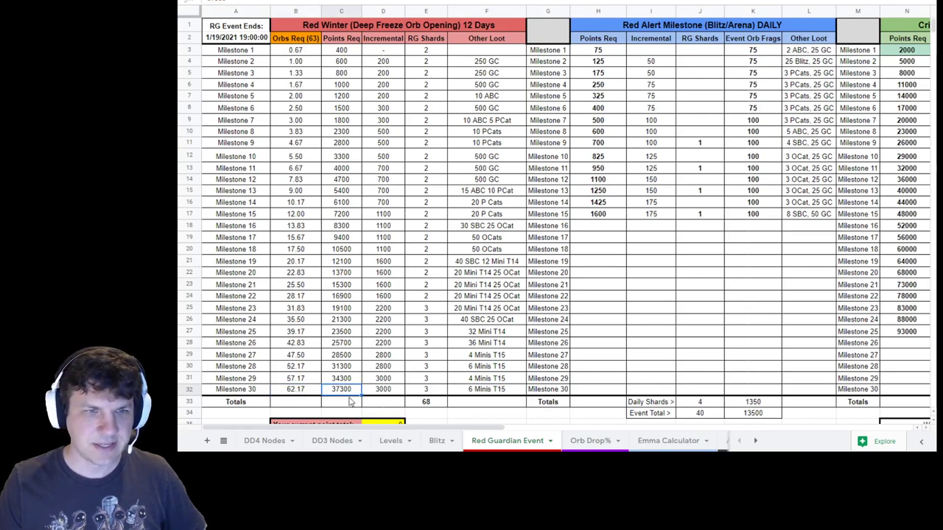
{"action": "left_click", "coordinate": [306, 392]}
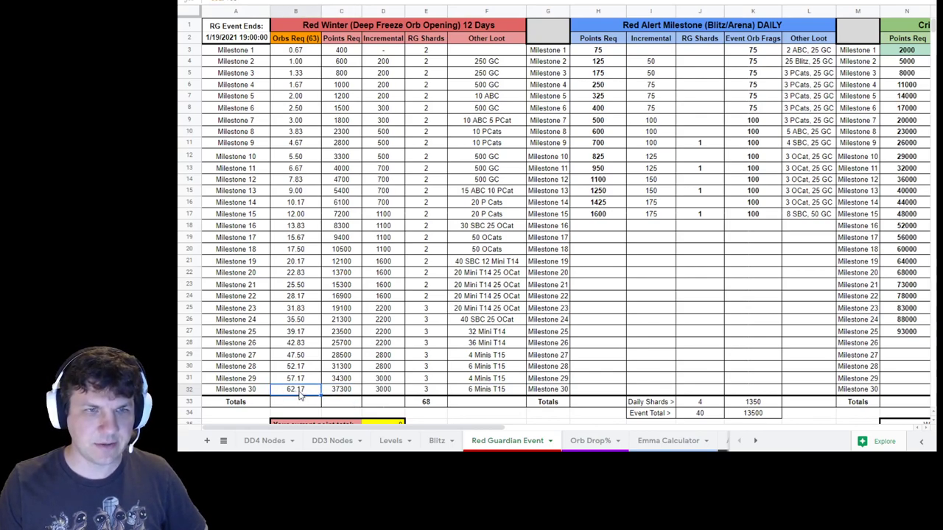
{"action": "left_click", "coordinate": [344, 390]}
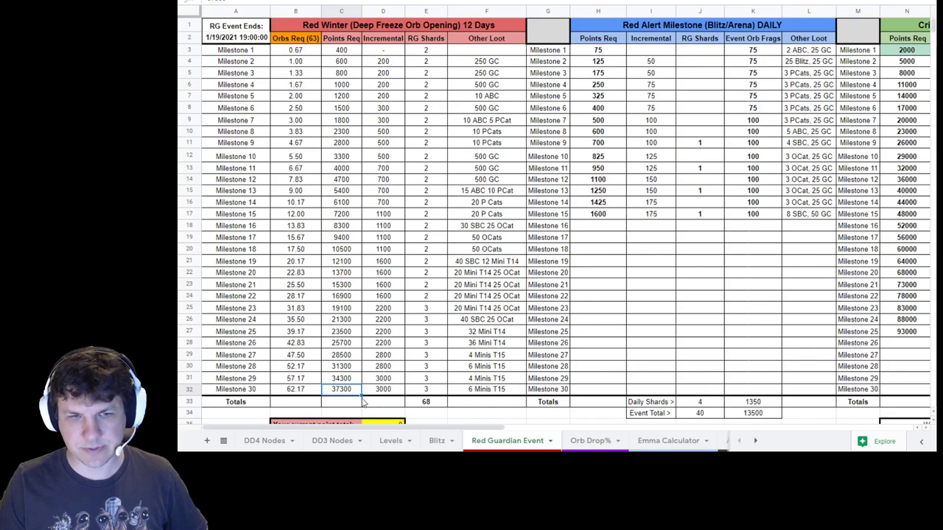
{"action": "left_click", "coordinate": [299, 392]}
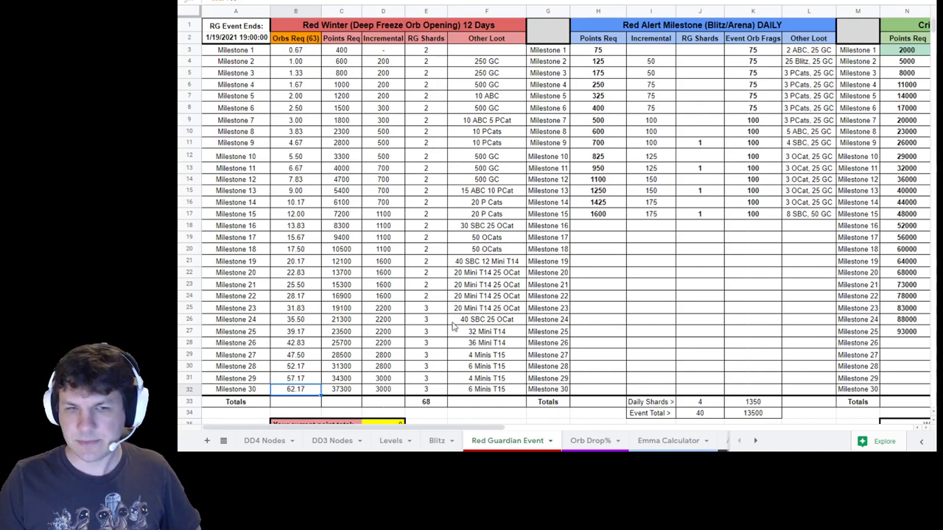
{"action": "left_click", "coordinate": [431, 404]}
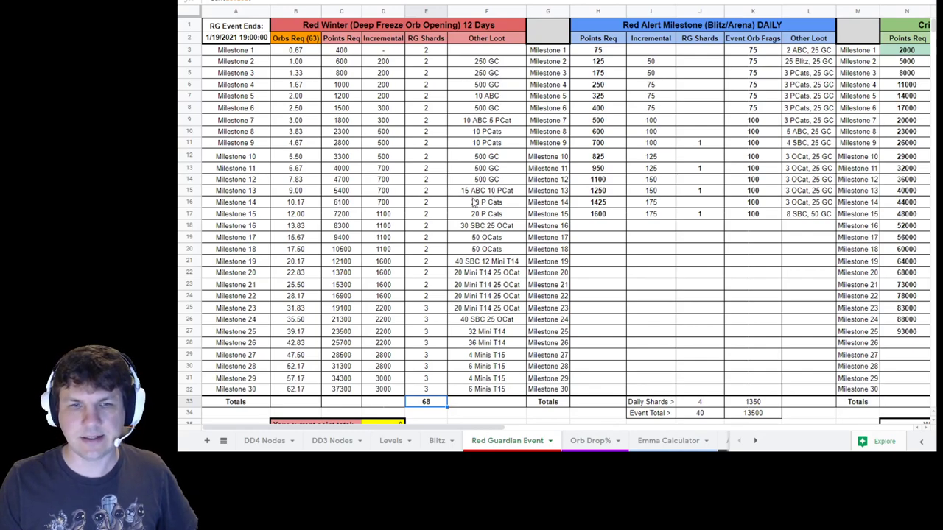
{"action": "left_click", "coordinate": [467, 276]}
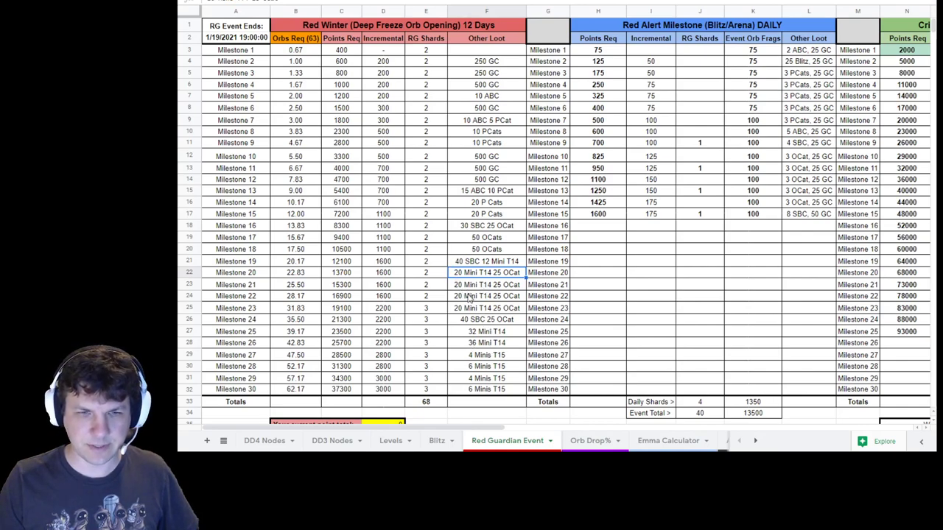
{"action": "left_click", "coordinate": [482, 333]}
{"action": "left_click", "coordinate": [482, 343]}
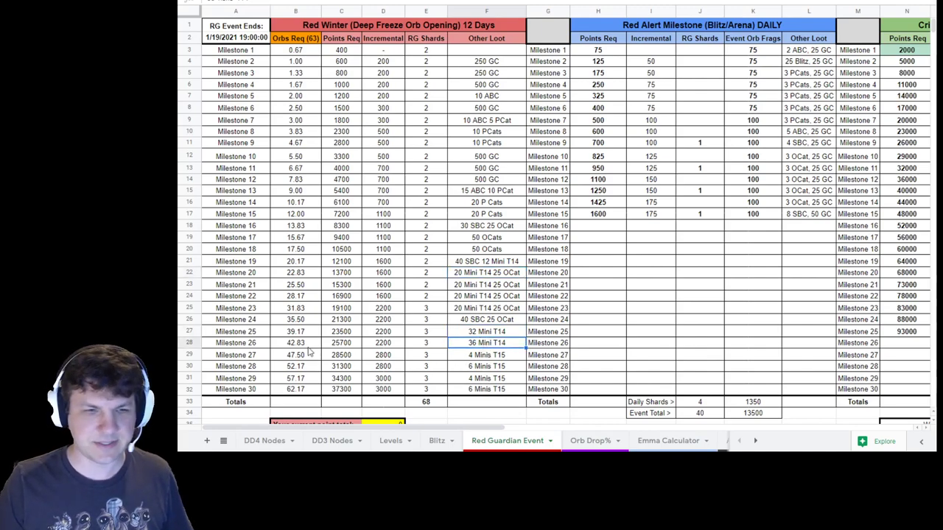
{"action": "left_click", "coordinate": [498, 357]}
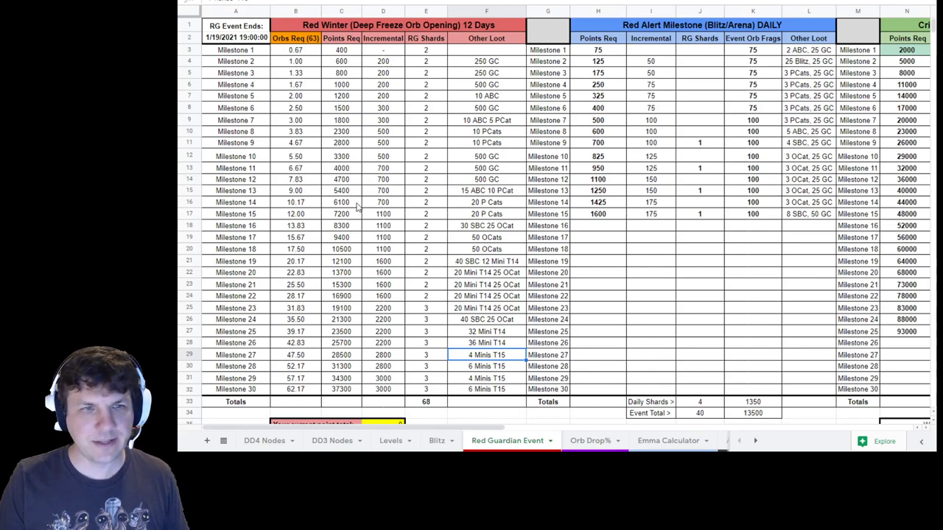
Enter 12000 as the current point total, giving 20 orbs opened and 1.71 per day.
{"action": "scroll", "coordinate": [390, 137], "scroll_direction": "down", "scroll_amount": 4}
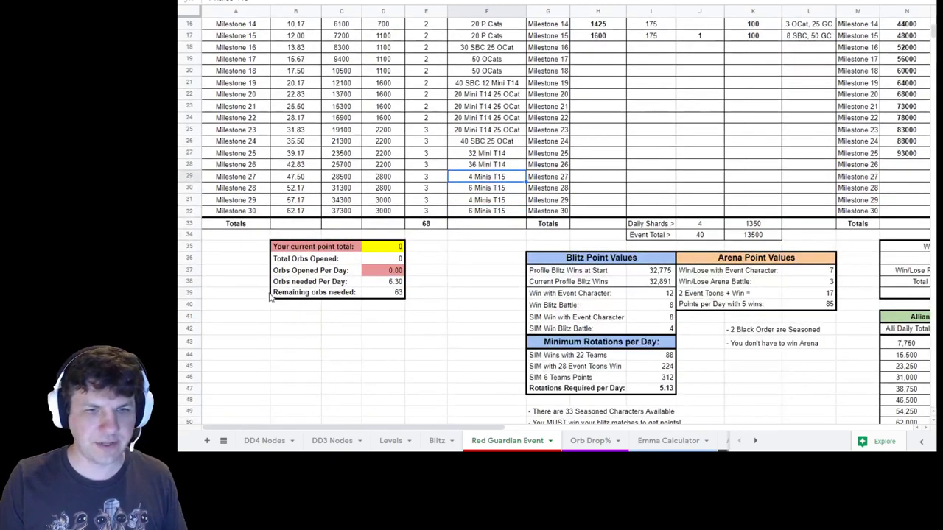
{"action": "left_click", "coordinate": [376, 249]}
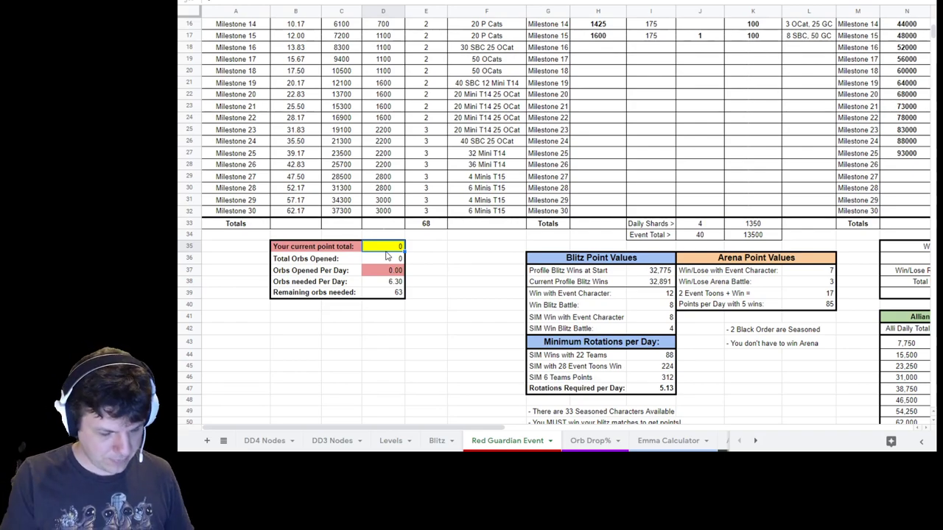
{"action": "type", "text": "12000"}
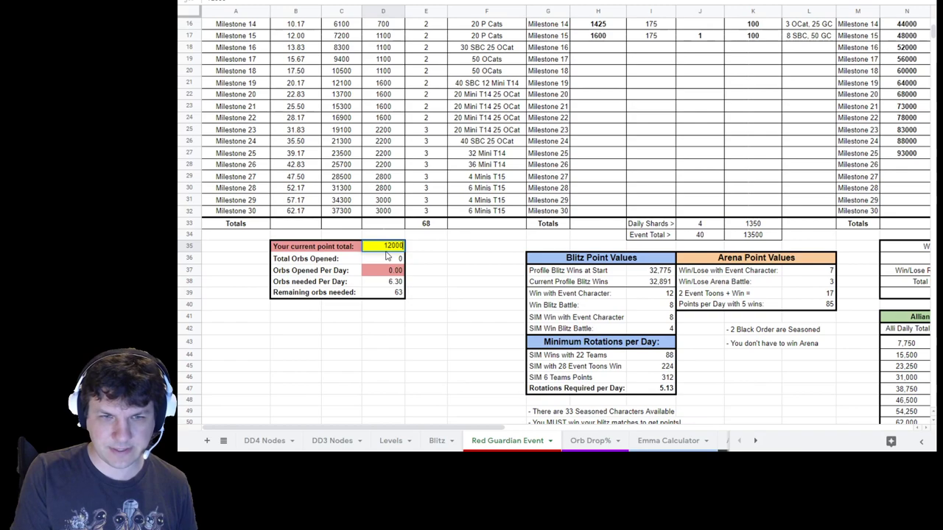
{"action": "key", "text": "Up"}
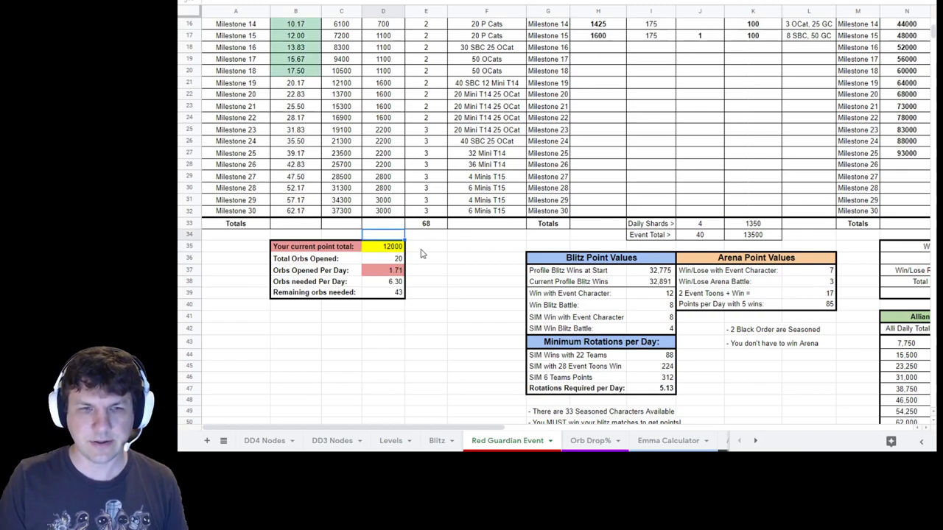
{"action": "scroll", "coordinate": [440, 265], "scroll_direction": "up", "scroll_amount": 5}
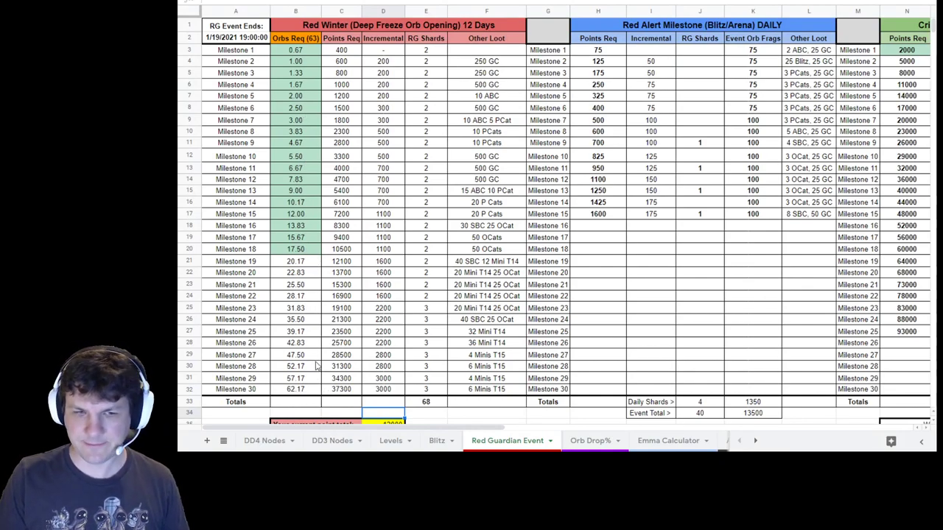
{"action": "scroll", "coordinate": [317, 367], "scroll_direction": "down", "scroll_amount": 3}
Check the orbs opened, orbs per day, orbs needed per day and remaining orbs values.
{"action": "left_click", "coordinate": [393, 263]}
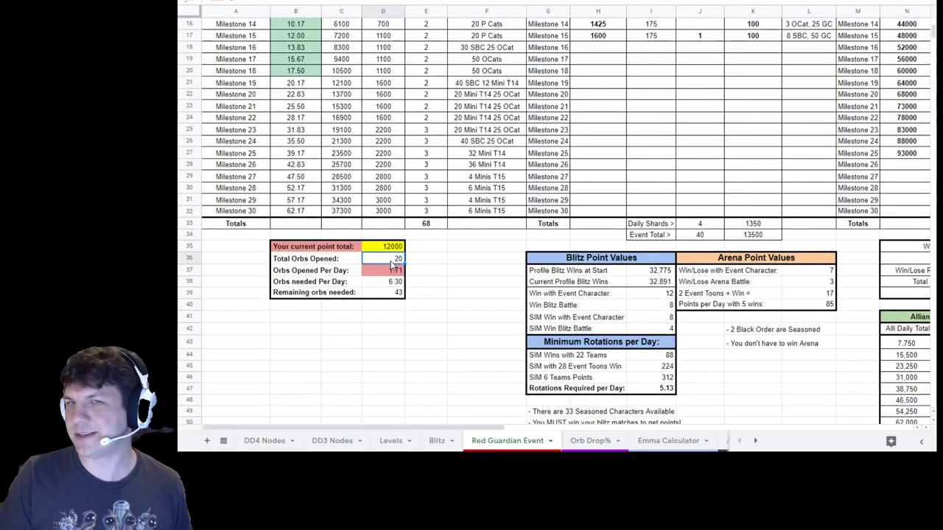
{"action": "left_click", "coordinate": [385, 274]}
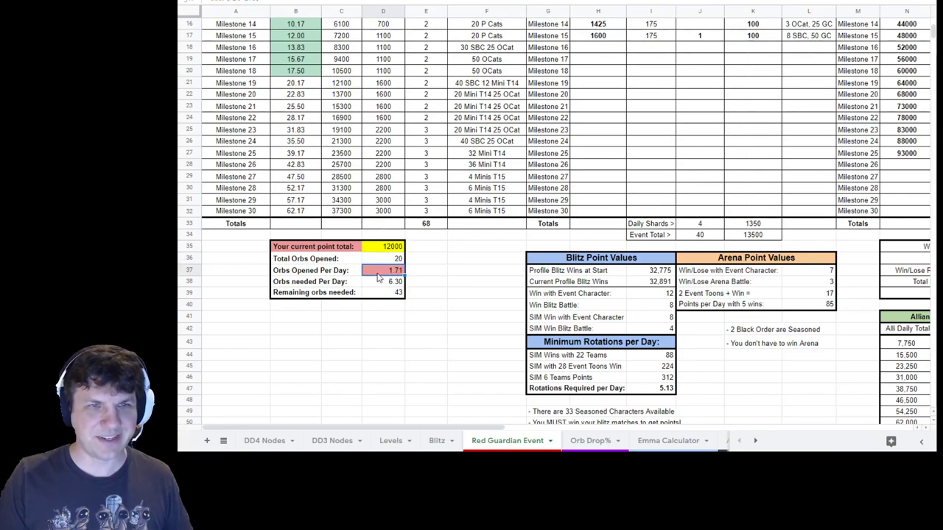
{"action": "left_click", "coordinate": [377, 285]}
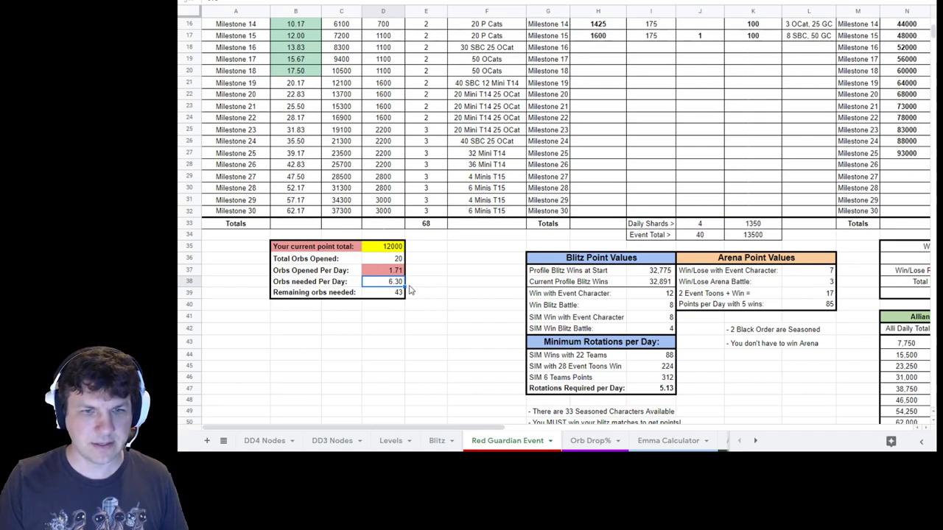
{"action": "left_click", "coordinate": [387, 289]}
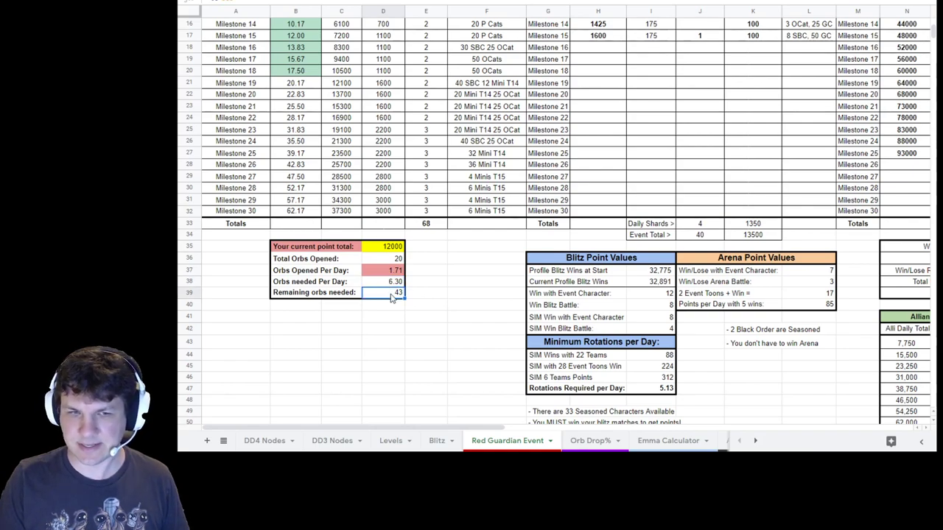
Change Orbs needed Per Day to 63/12 (5.25) and verify the remaining formula =63-D36.
{"action": "left_click", "coordinate": [390, 283]}
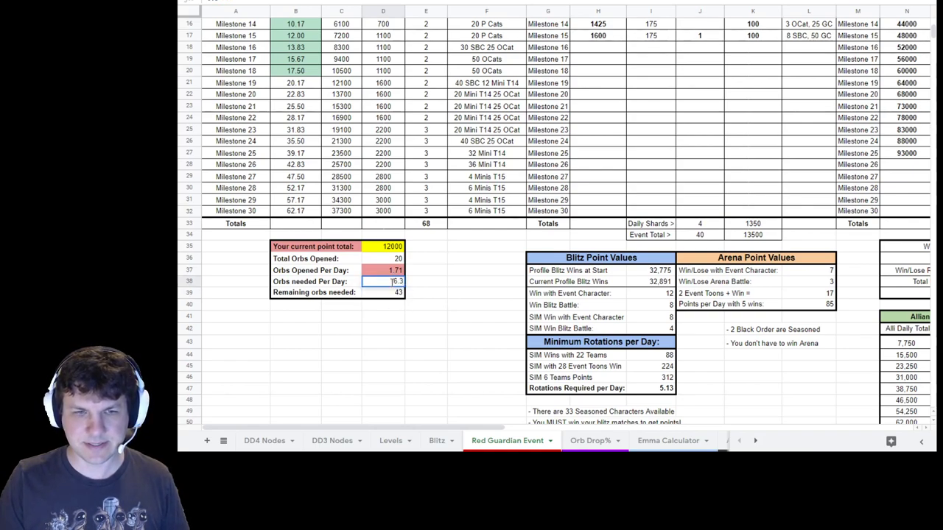
{"action": "double_click", "coordinate": [393, 282]}
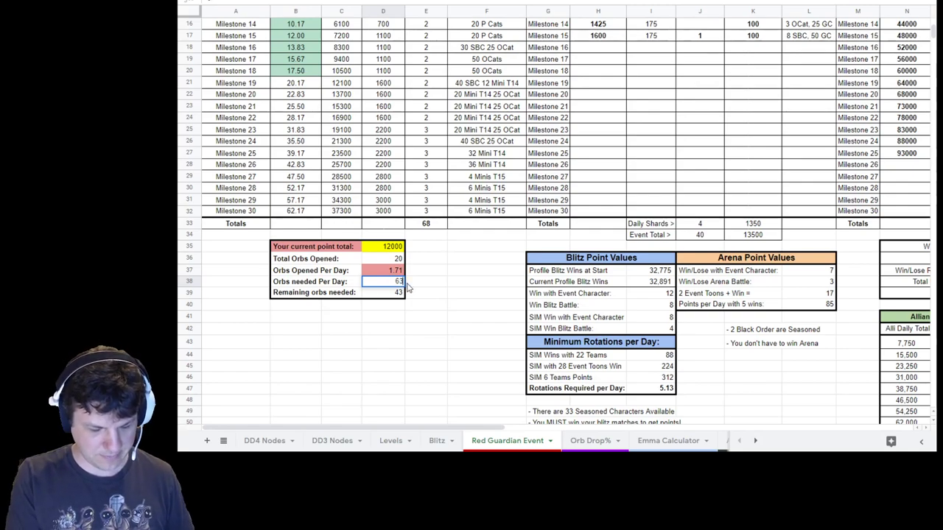
{"action": "key", "text": "Return"}
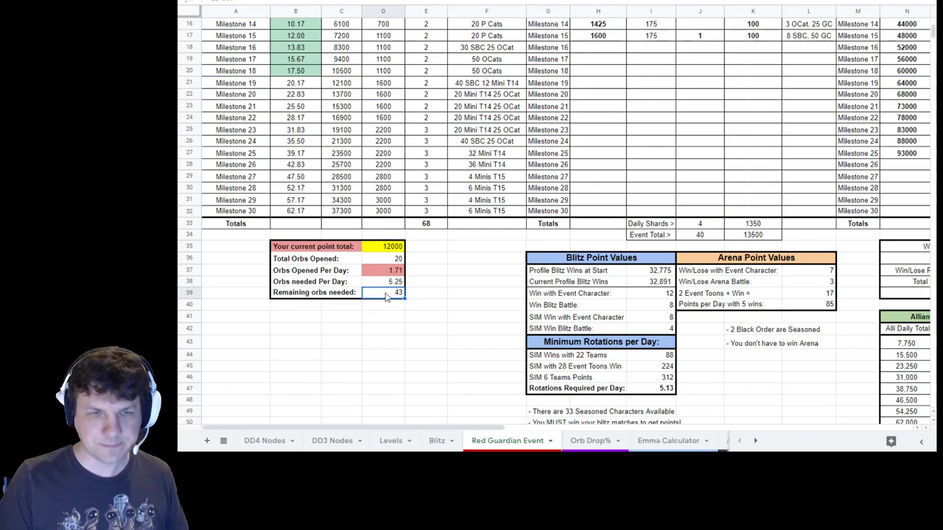
{"action": "double_click", "coordinate": [389, 295]}
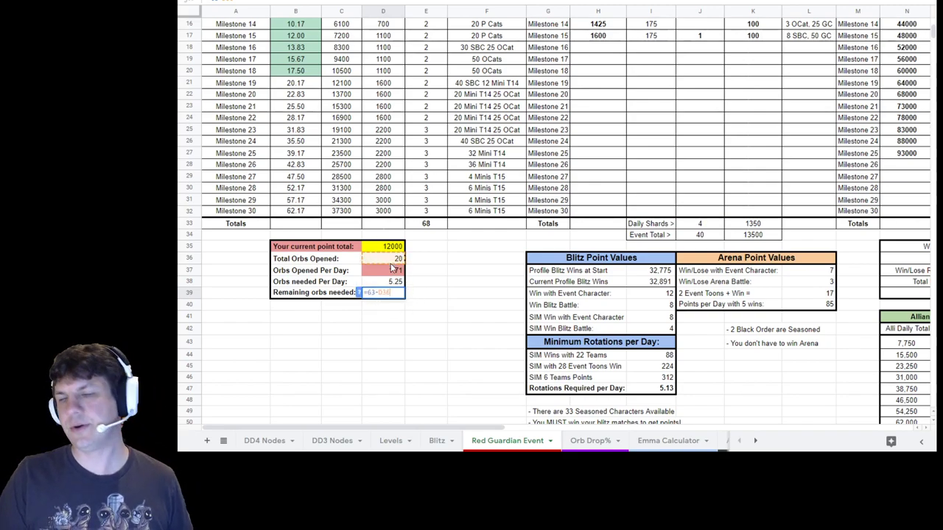
{"action": "key", "text": "Escape"}
{"action": "left_click", "coordinate": [389, 249]}
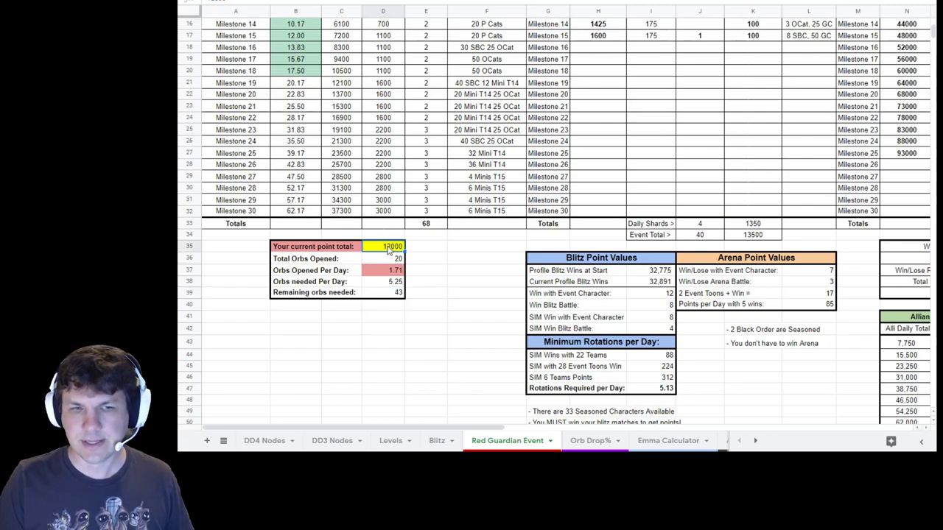
{"action": "left_click", "coordinate": [390, 295]}
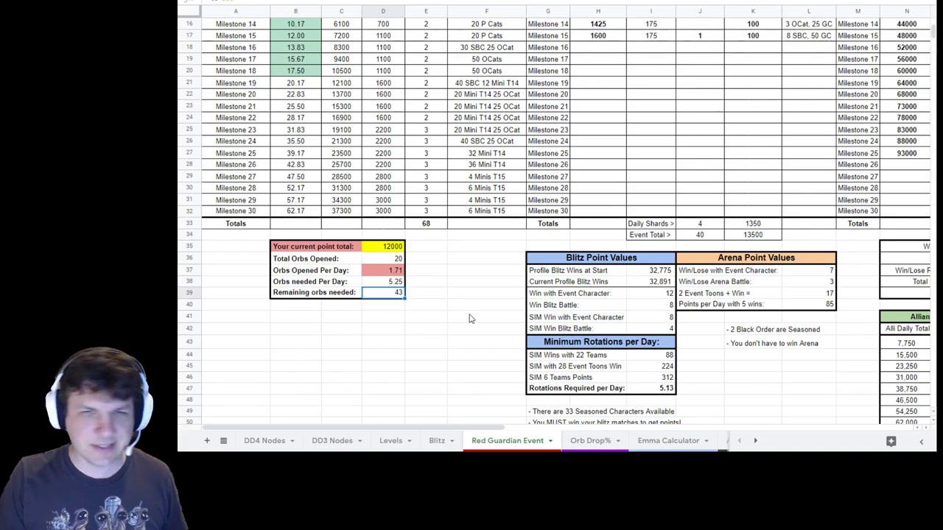
{"action": "left_click", "coordinate": [387, 272]}
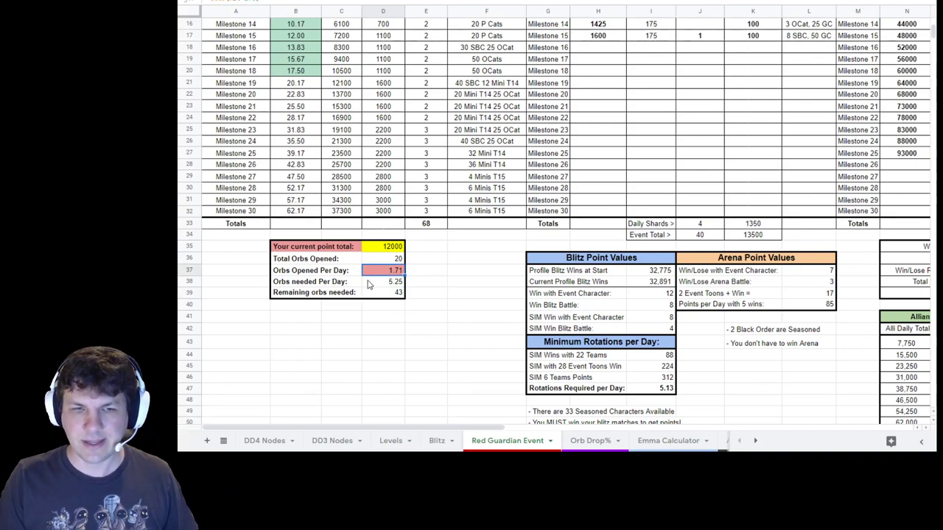
Show columns F–R from row 1 with the Red Alert and Crimson Affair milestone tables.
{"action": "scroll", "coordinate": [494, 316], "scroll_direction": "up", "scroll_amount": 3}
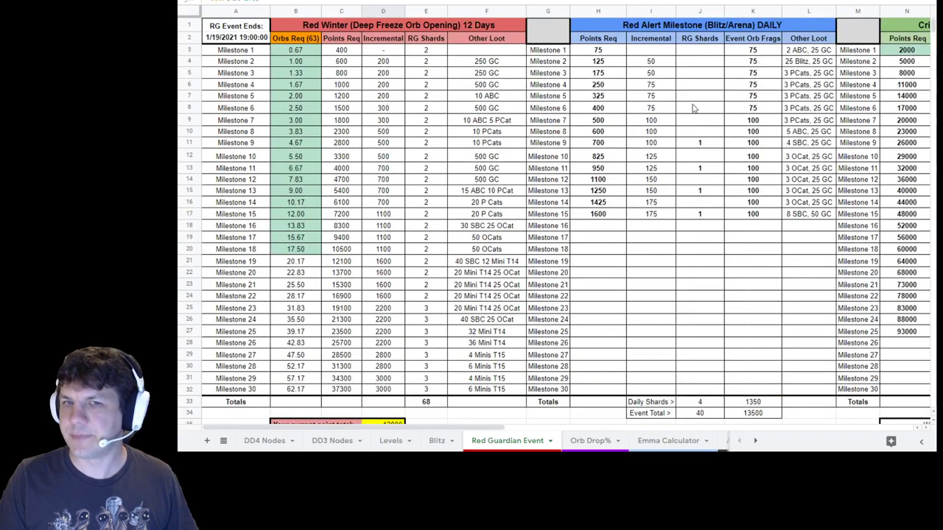
{"action": "left_click", "coordinate": [699, 62]}
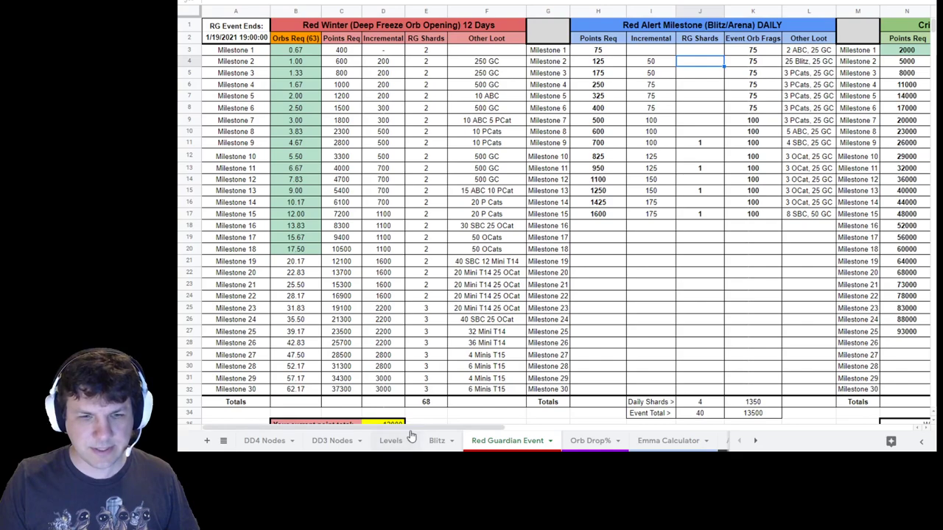
{"action": "left_click_drag", "start_coordinate": [411, 427], "coordinate": [522, 428]}
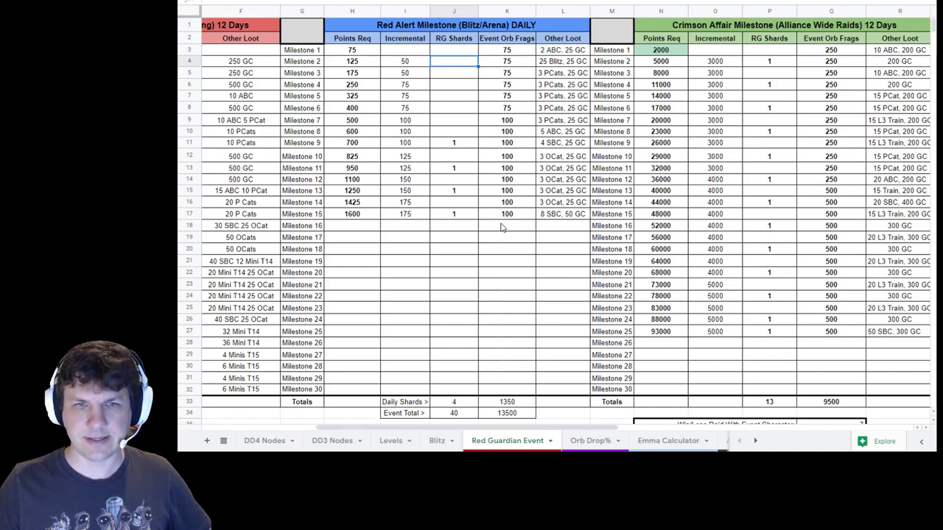
Change the Red Alert Event Total formula from K33*10 to K33*12, giving 16200 orb fragments.
{"action": "left_click", "coordinate": [508, 403]}
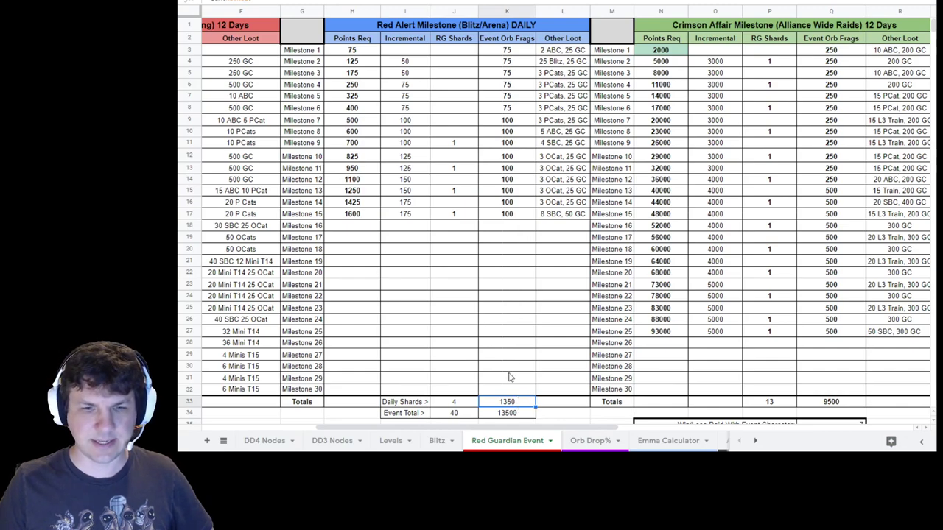
{"action": "double_click", "coordinate": [504, 402]}
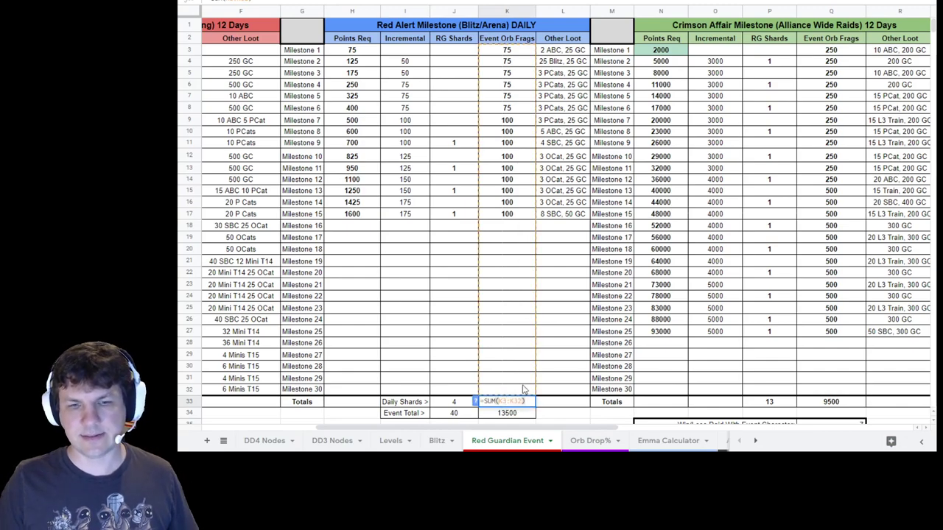
{"action": "key", "text": "Return"}
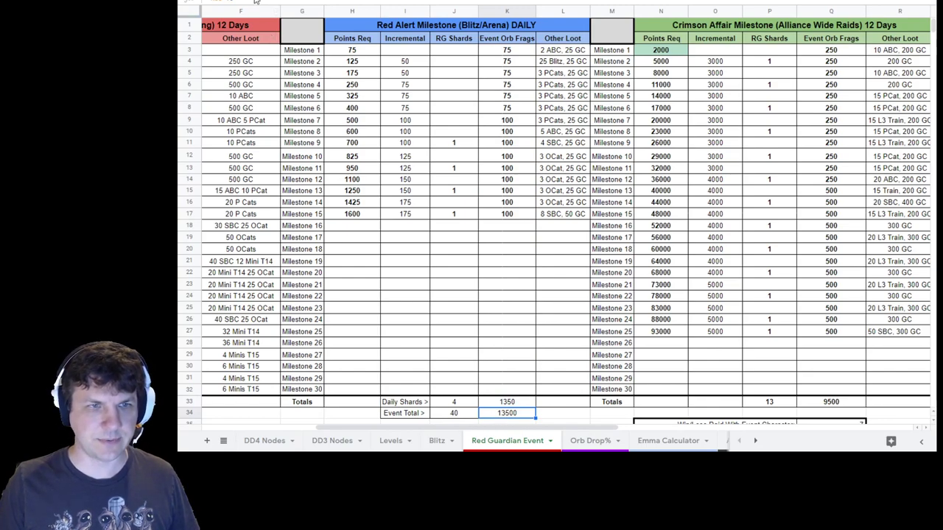
{"action": "key", "text": "Return"}
{"action": "key", "text": "Return"}
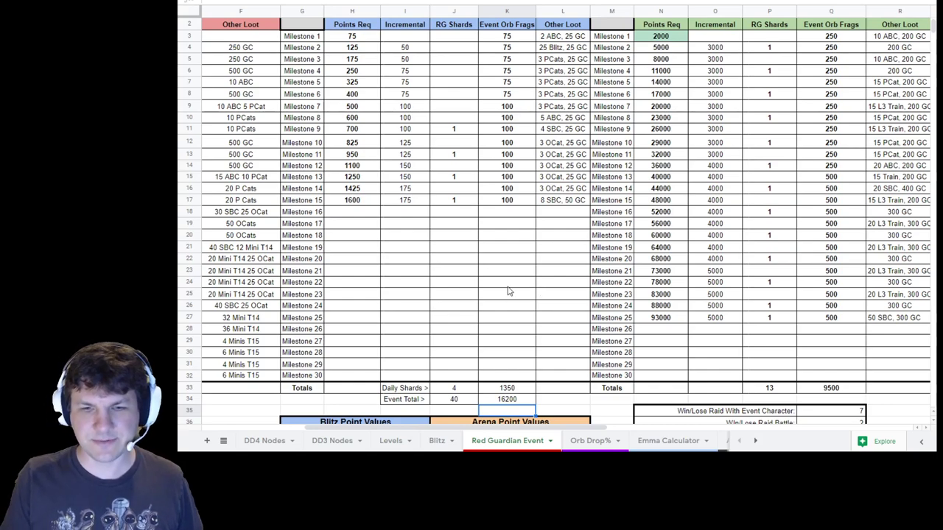
{"action": "key", "text": "Up"}
{"action": "key", "text": "Left"}
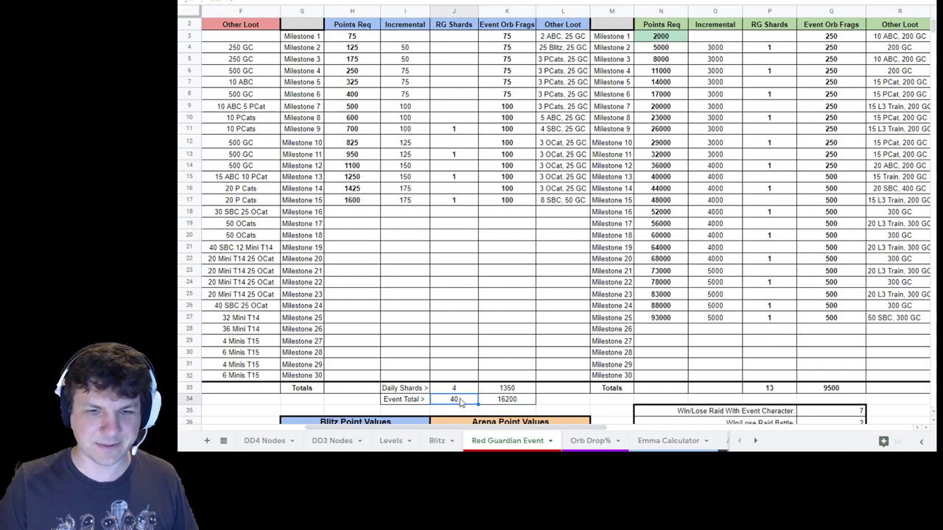
{"action": "left_click", "coordinate": [514, 404]}
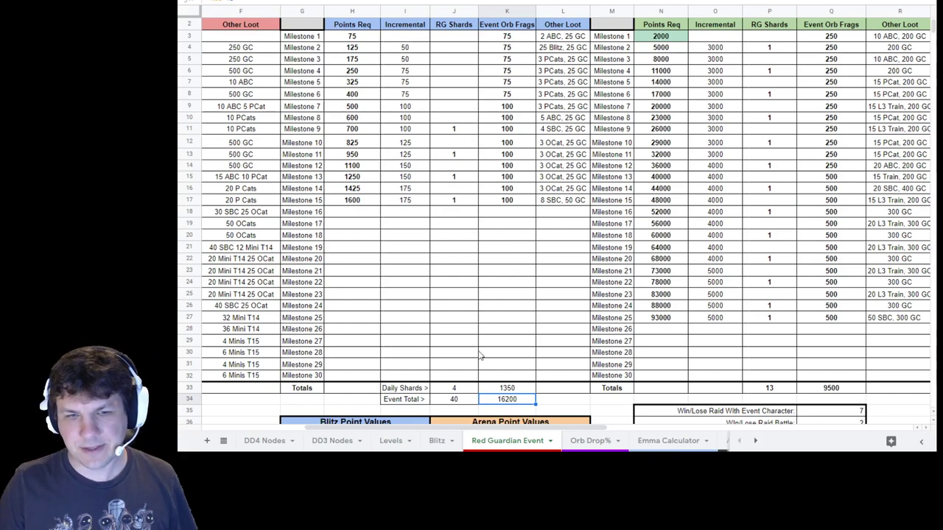
{"action": "left_click", "coordinate": [460, 396]}
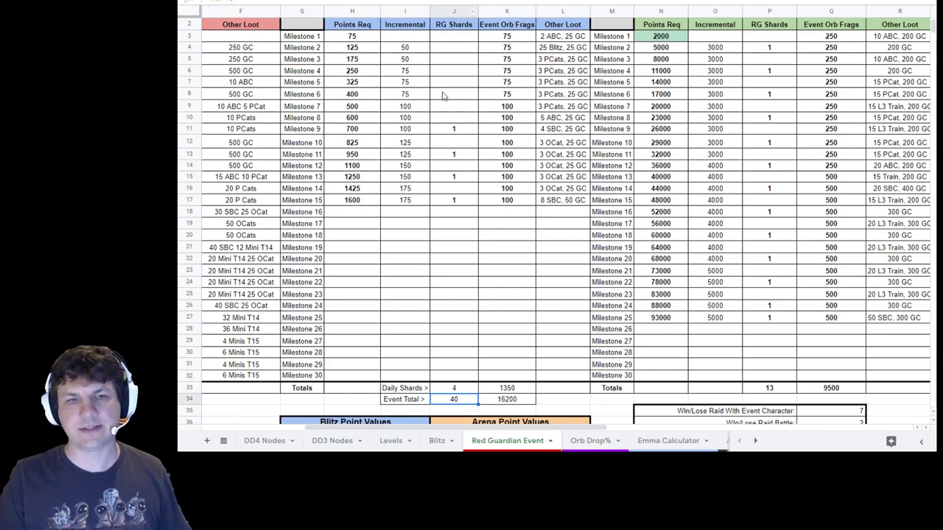
Review the Blitz and Arena point values, including 17 arena points and 85 points per day.
{"action": "scroll", "coordinate": [491, 160], "scroll_direction": "down", "scroll_amount": 4}
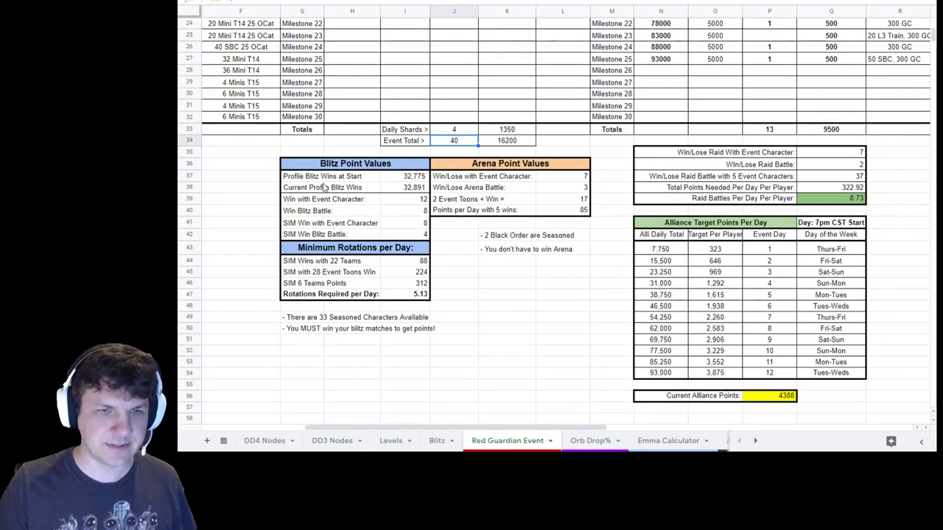
{"action": "left_click", "coordinate": [509, 225]}
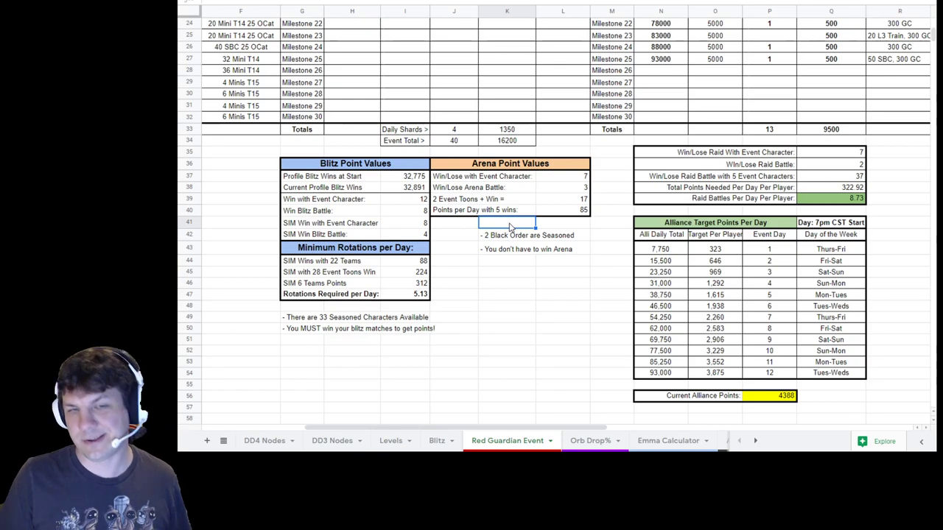
{"action": "left_click", "coordinate": [459, 200]}
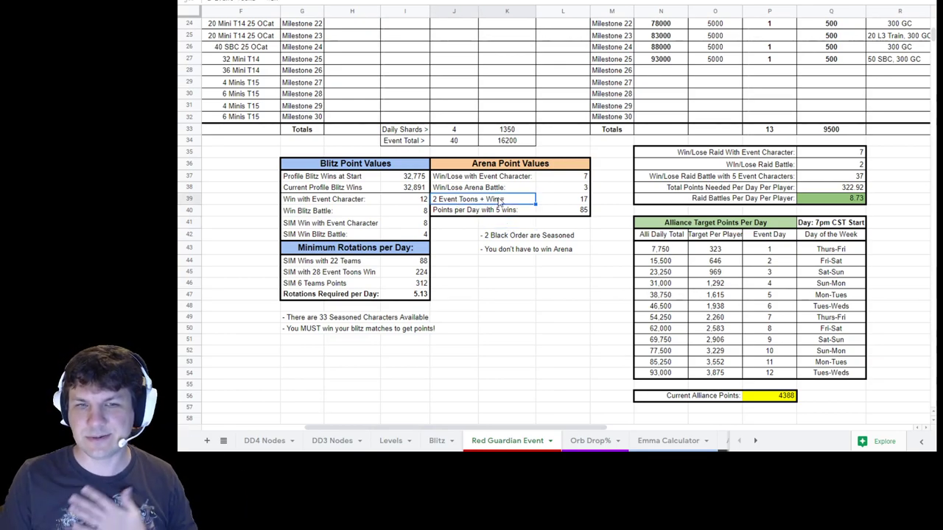
{"action": "left_click", "coordinate": [584, 200]}
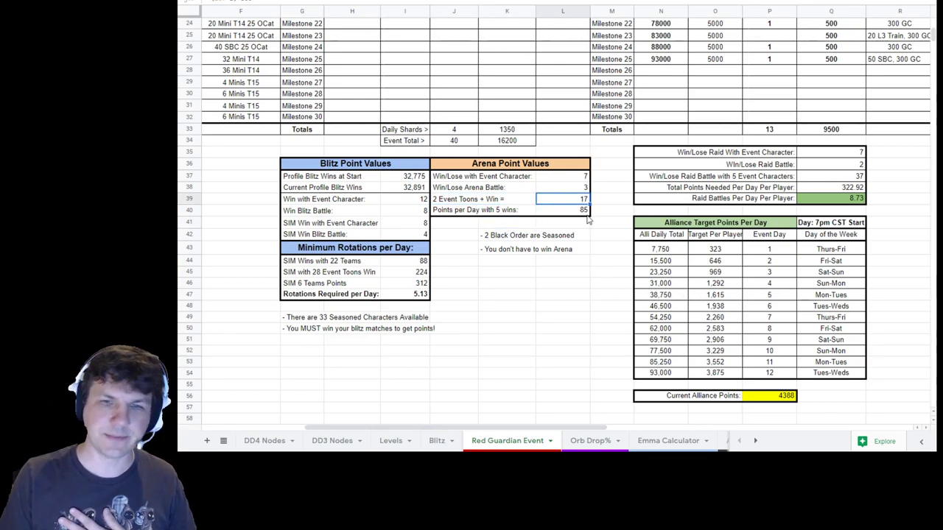
{"action": "left_click", "coordinate": [586, 212]}
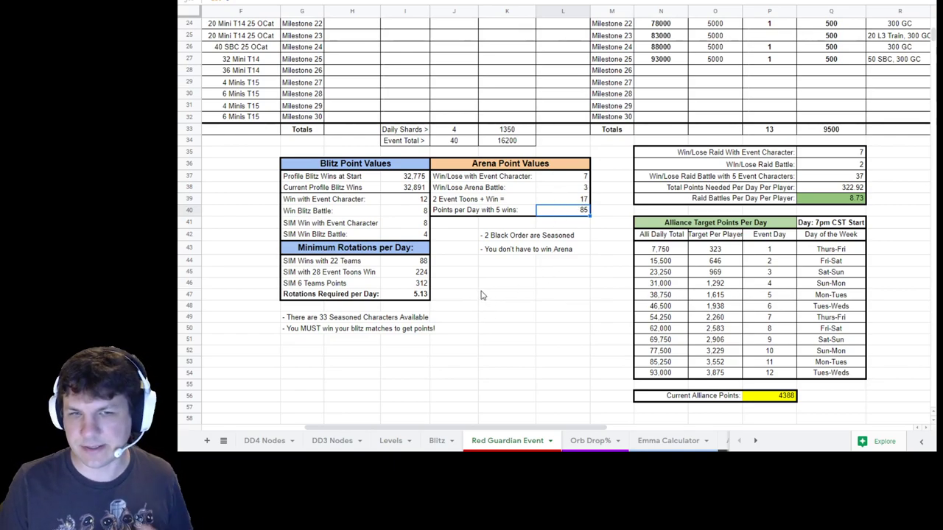
{"action": "left_click", "coordinate": [409, 200]}
{"action": "left_click", "coordinate": [581, 211]}
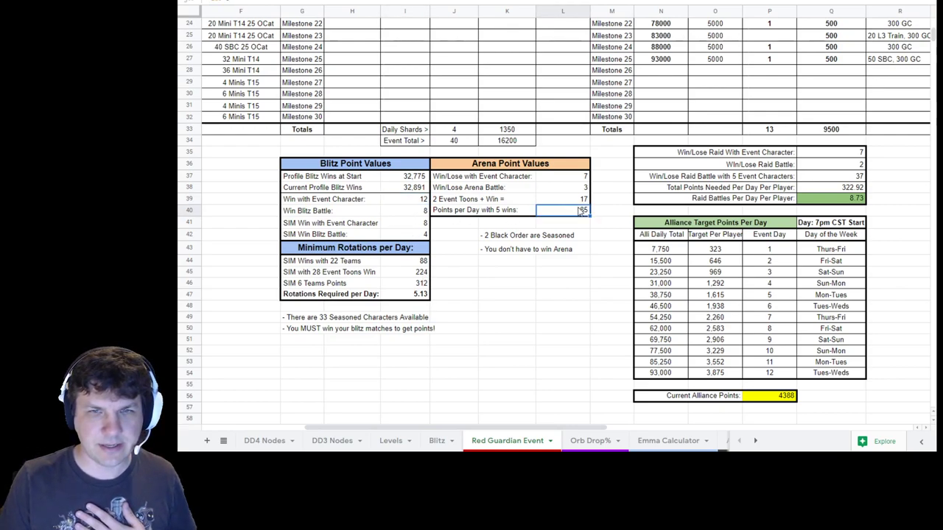
{"action": "left_click", "coordinate": [417, 204]}
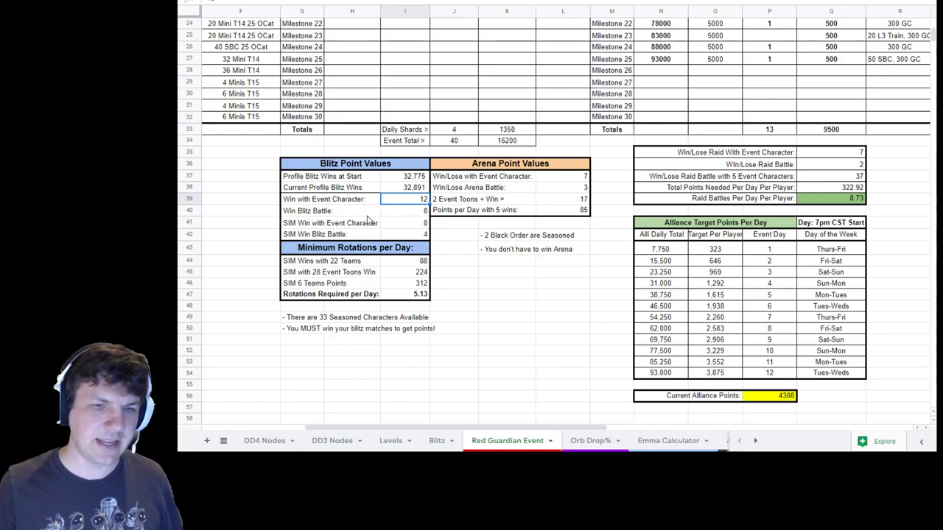
{"action": "left_click", "coordinate": [403, 225]}
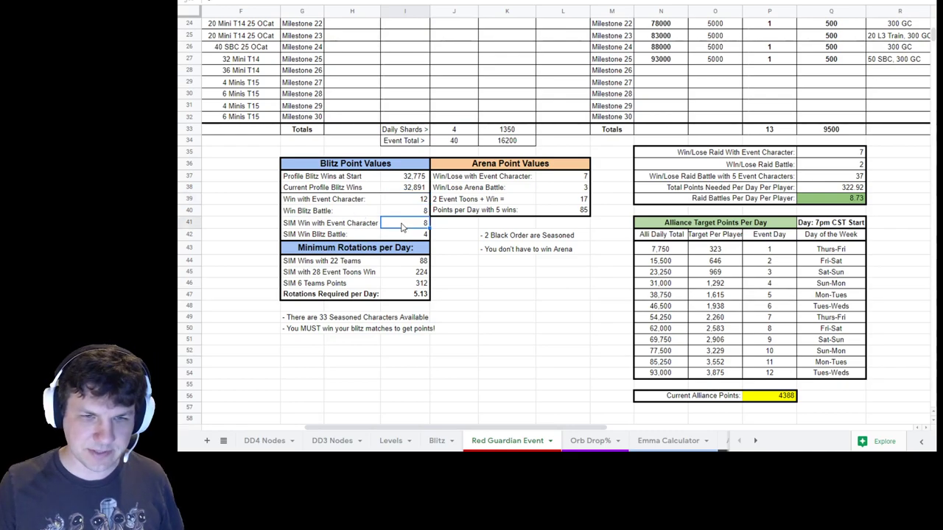
{"action": "left_click", "coordinate": [412, 262]}
{"action": "double_click", "coordinate": [413, 261]}
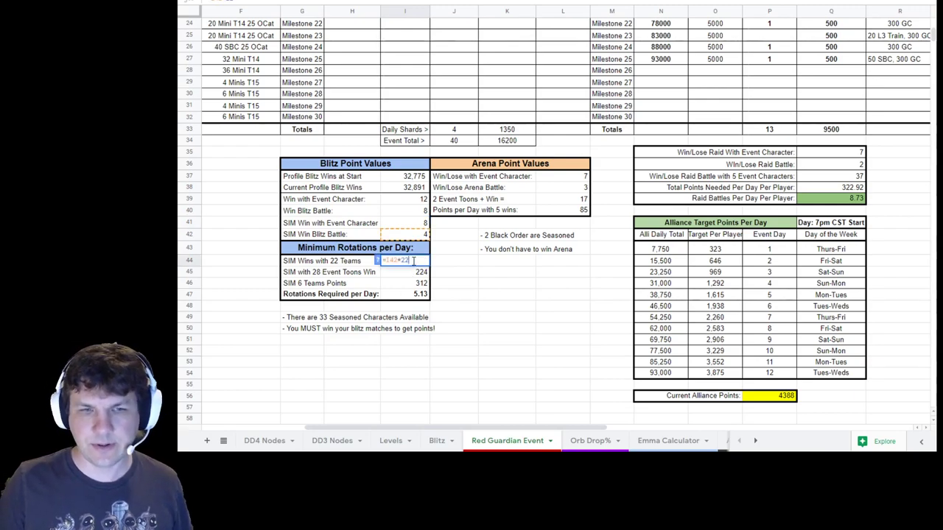
{"action": "key", "text": "Escape"}
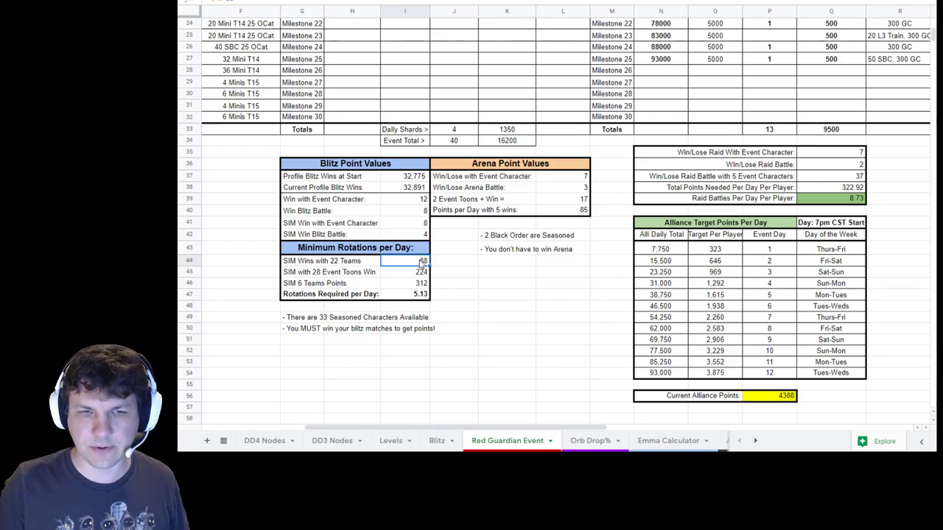
{"action": "double_click", "coordinate": [422, 263]}
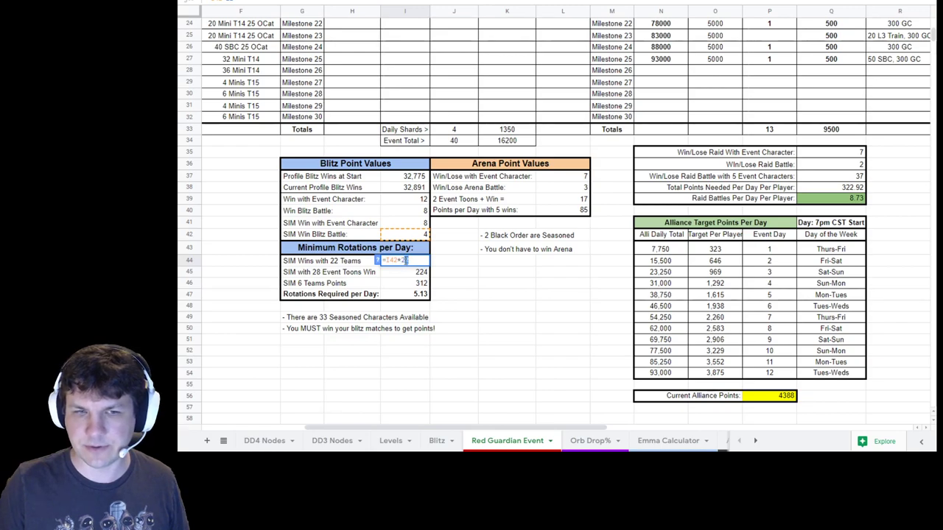
{"action": "key", "text": "Escape"}
{"action": "left_click", "coordinate": [405, 236]}
{"action": "left_click", "coordinate": [419, 274]}
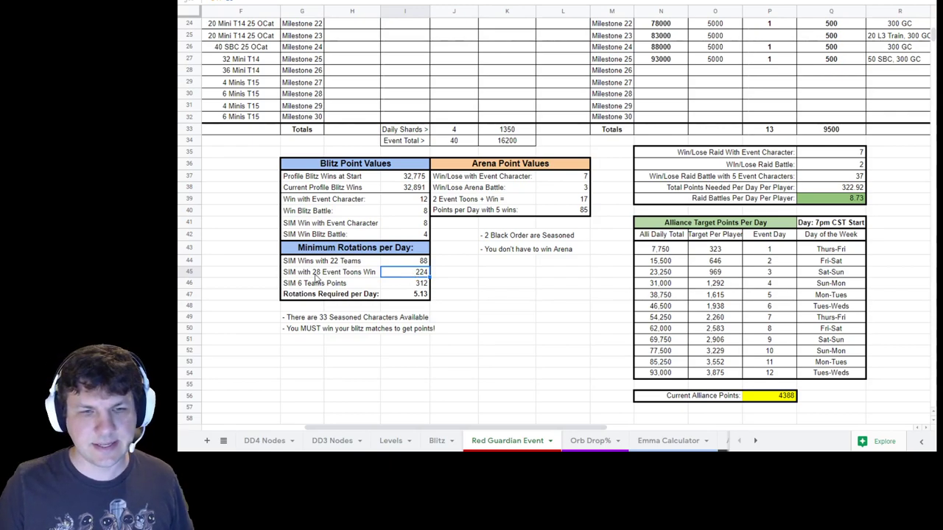
{"action": "left_click", "coordinate": [326, 318]}
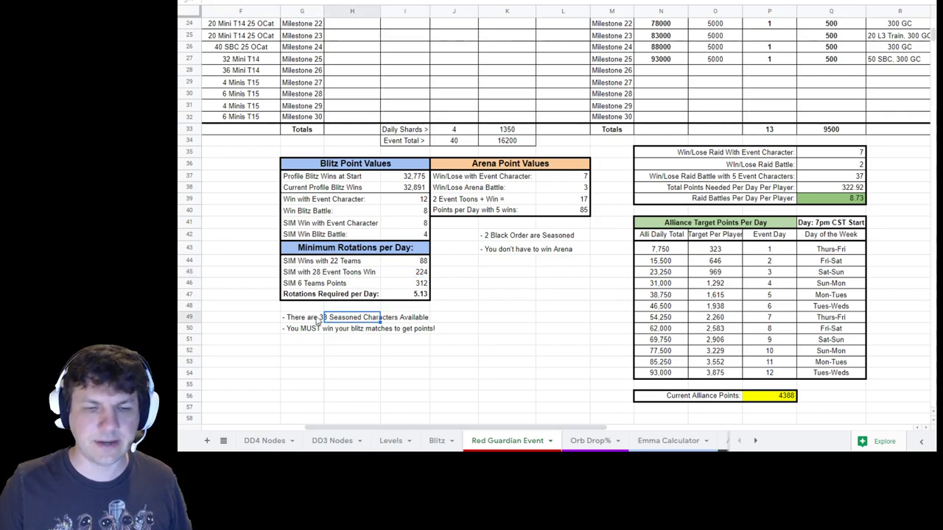
{"action": "left_click", "coordinate": [331, 341]}
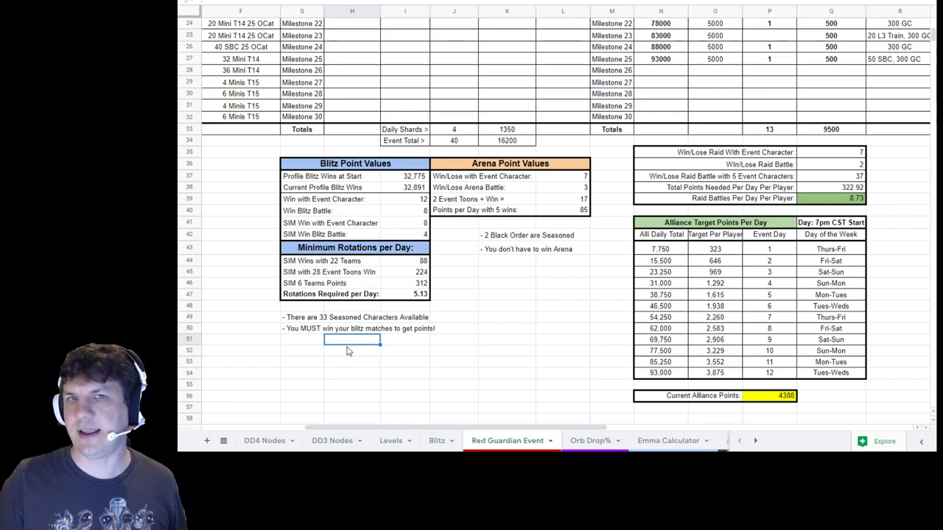
{"action": "left_click", "coordinate": [397, 275]}
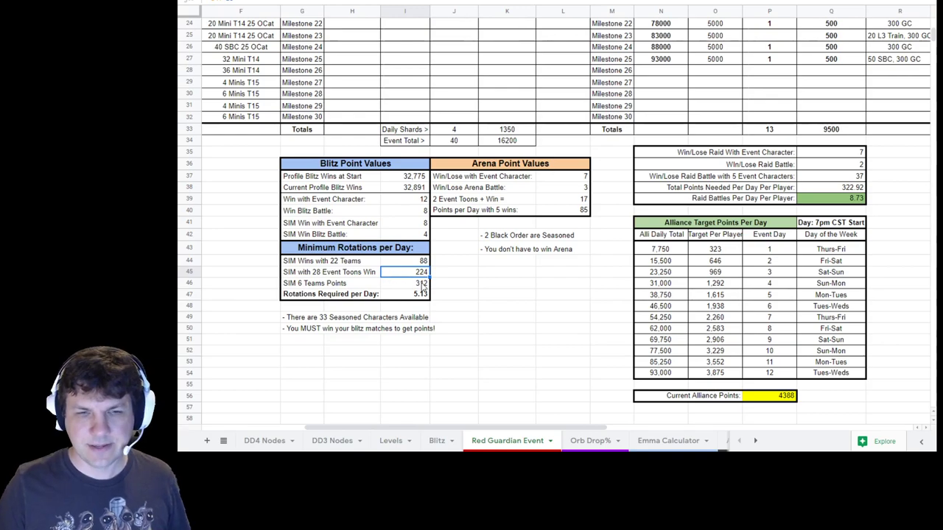
{"action": "left_click", "coordinate": [421, 285]}
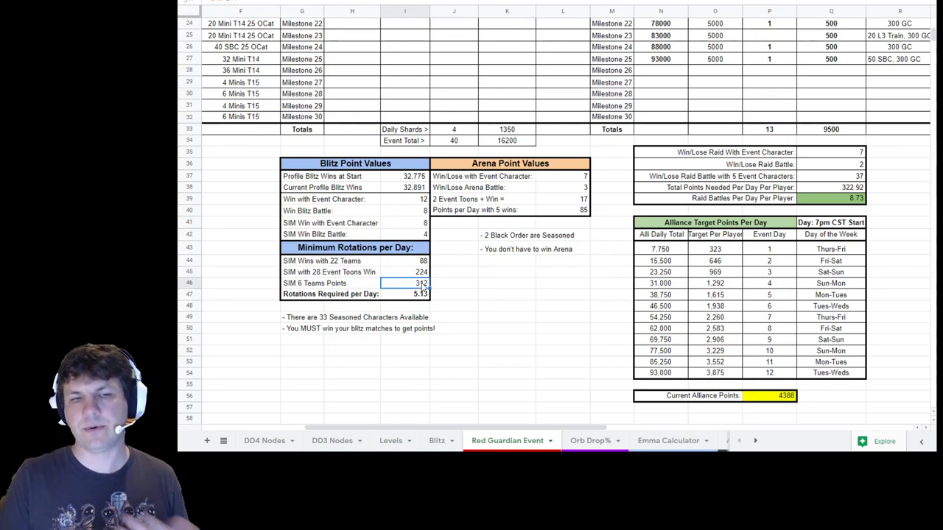
{"action": "left_click", "coordinate": [417, 274]}
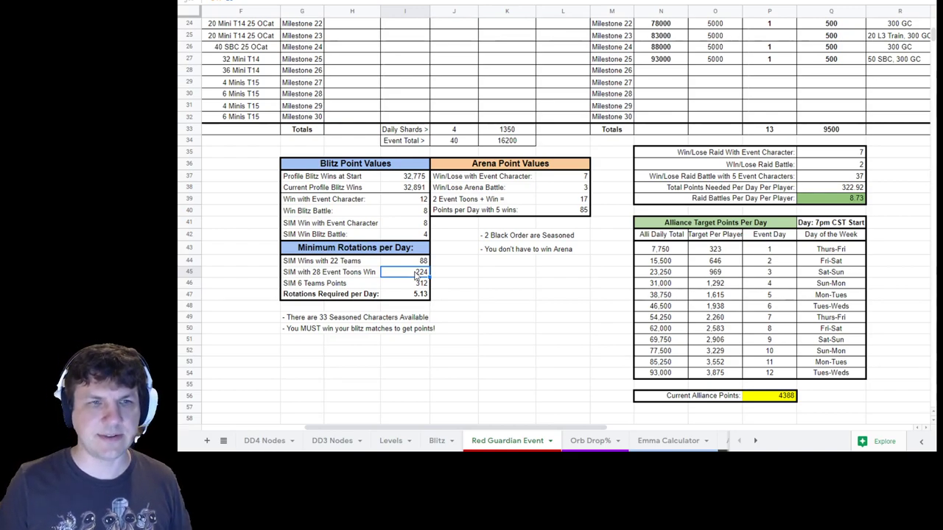
{"action": "left_click", "coordinate": [413, 263]}
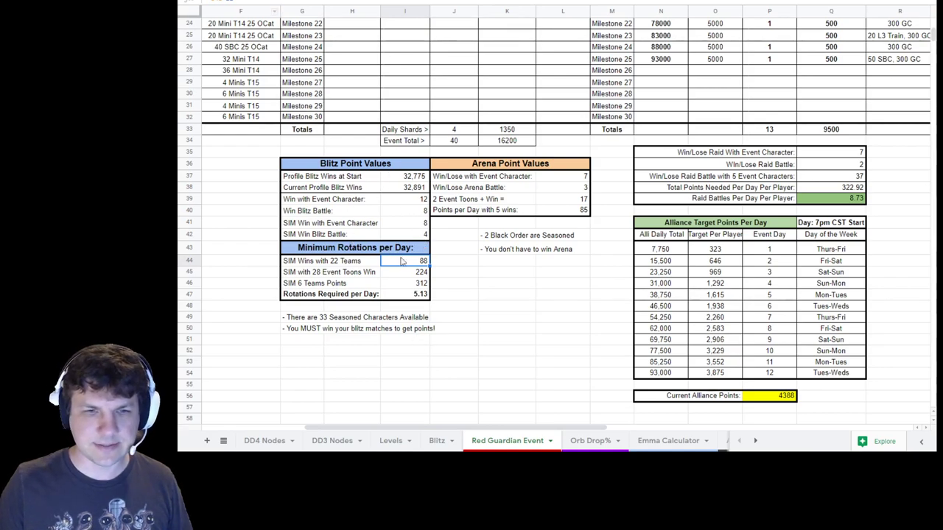
{"action": "left_click", "coordinate": [419, 274]}
{"action": "left_click", "coordinate": [410, 286]}
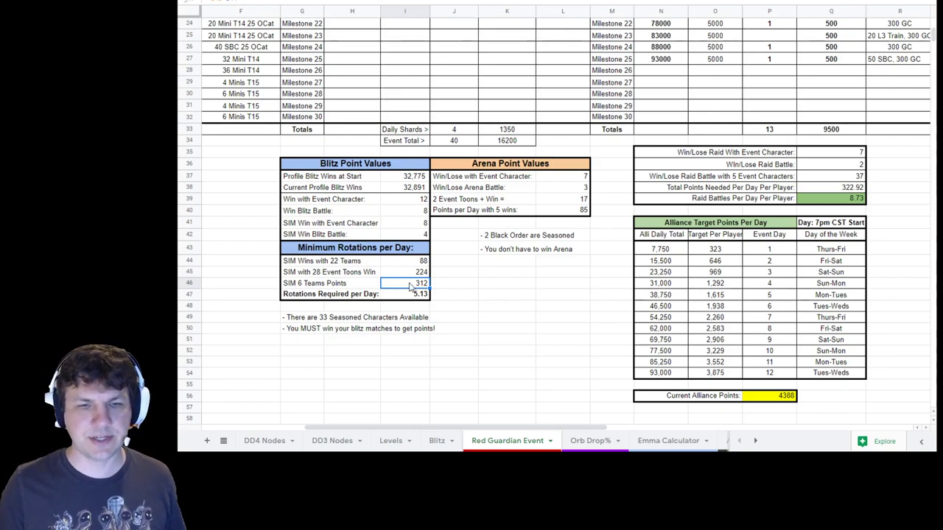
{"action": "double_click", "coordinate": [413, 296]}
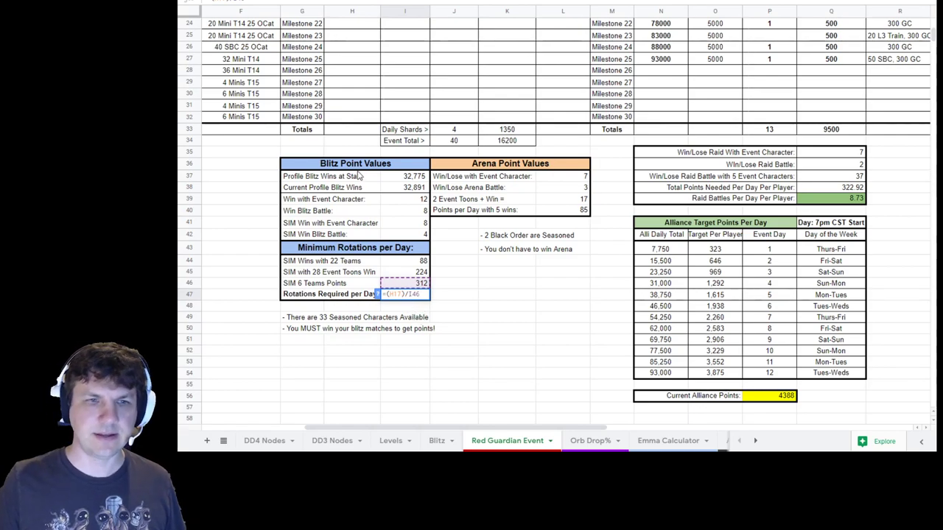
{"action": "key", "text": "Escape"}
{"action": "scroll", "coordinate": [375, 193], "scroll_direction": "up", "scroll_amount": 5}
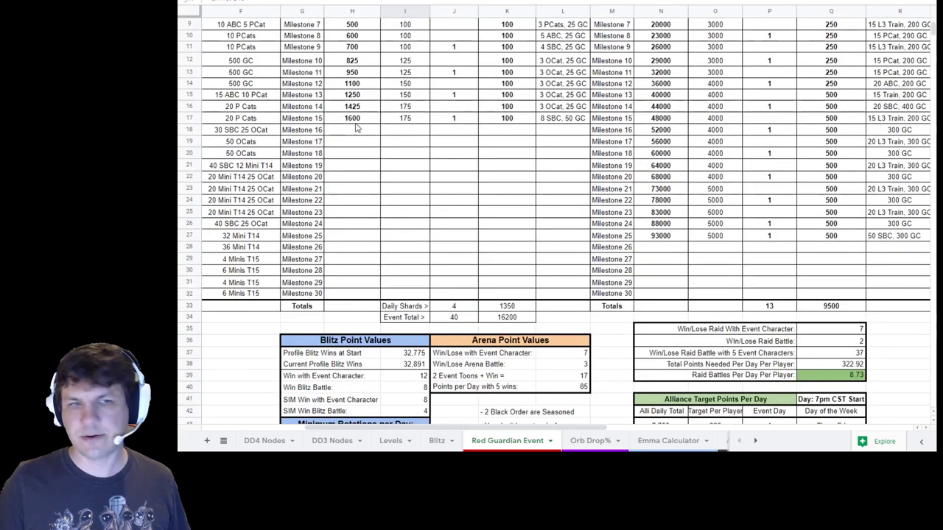
{"action": "scroll", "coordinate": [366, 155], "scroll_direction": "down", "scroll_amount": 4}
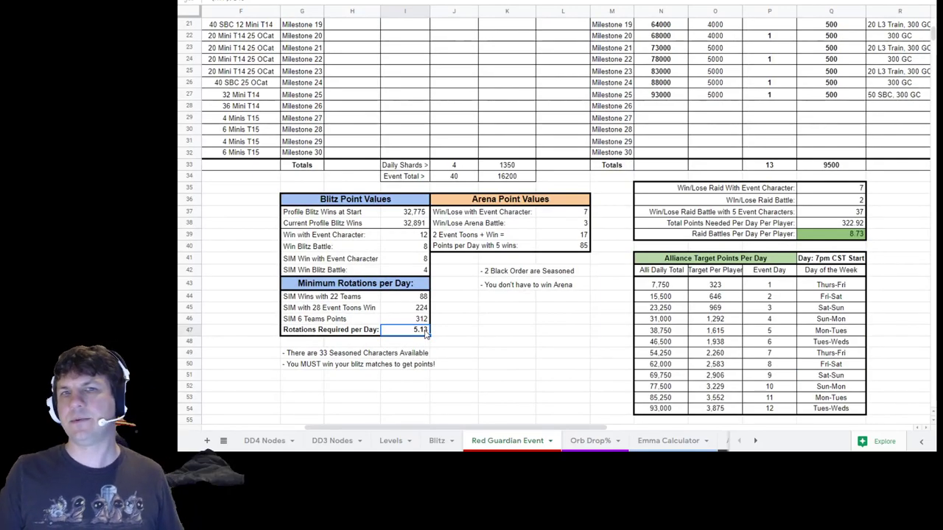
{"action": "left_click", "coordinate": [586, 251]}
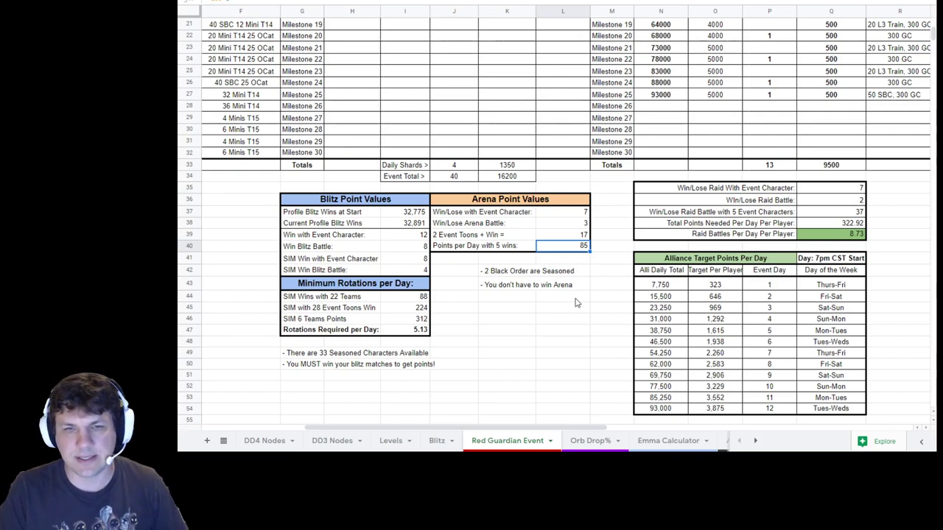
{"action": "scroll", "coordinate": [675, 222], "scroll_direction": "up", "scroll_amount": 5}
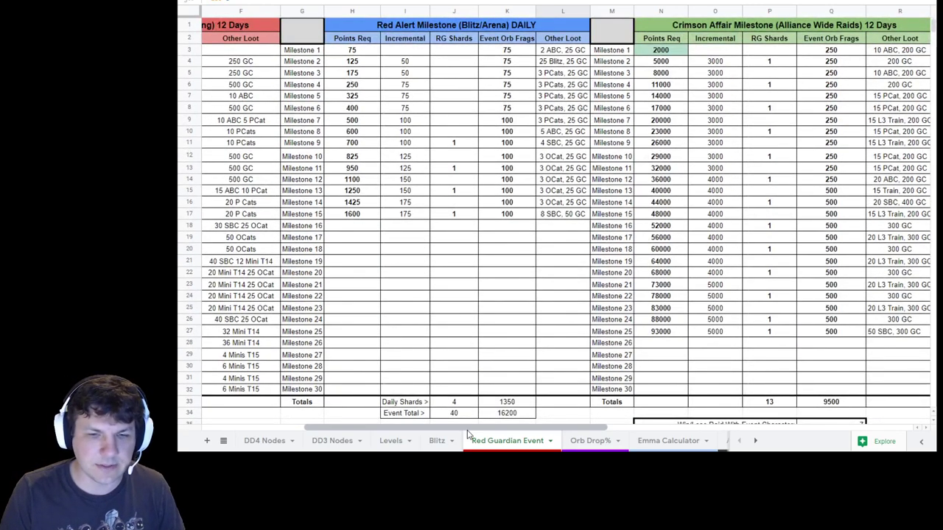
{"action": "left_click_drag", "start_coordinate": [467, 428], "coordinate": [598, 428]}
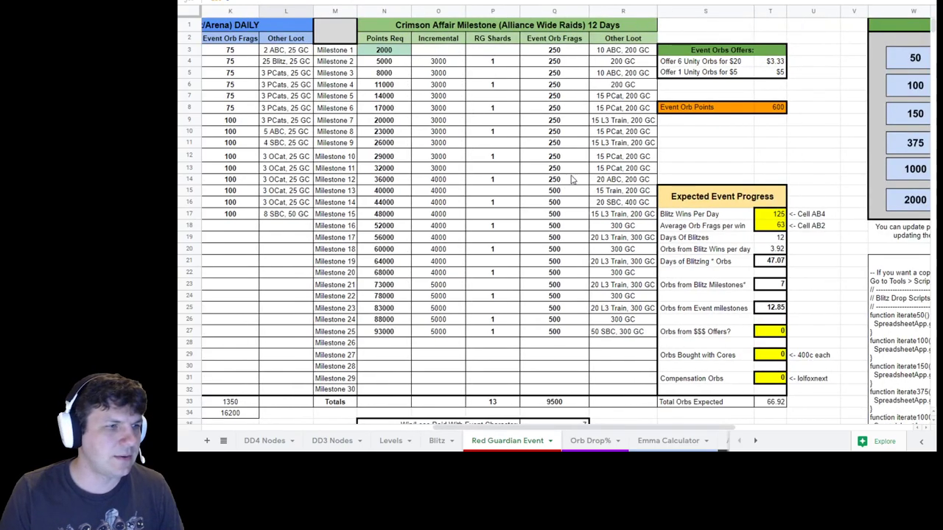
{"action": "left_click_drag", "start_coordinate": [580, 431], "coordinate": [601, 431]}
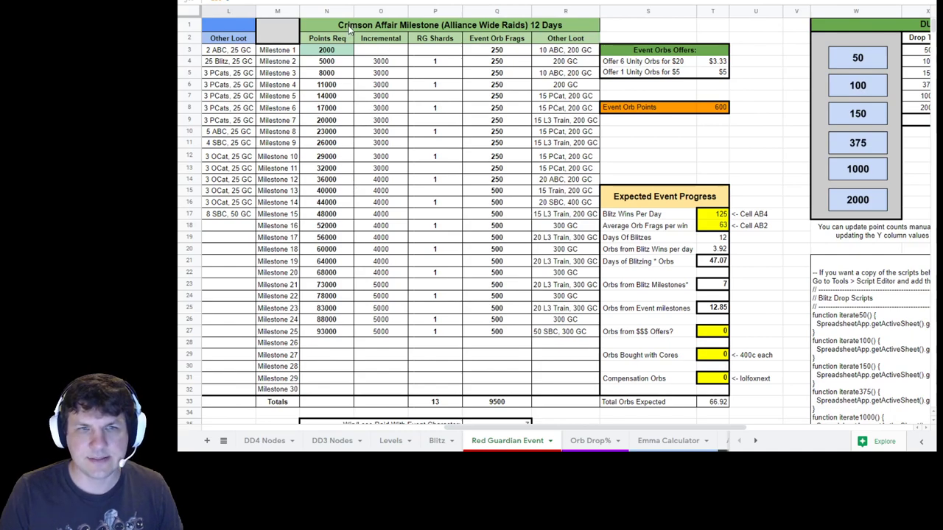
{"action": "left_click", "coordinate": [347, 28]}
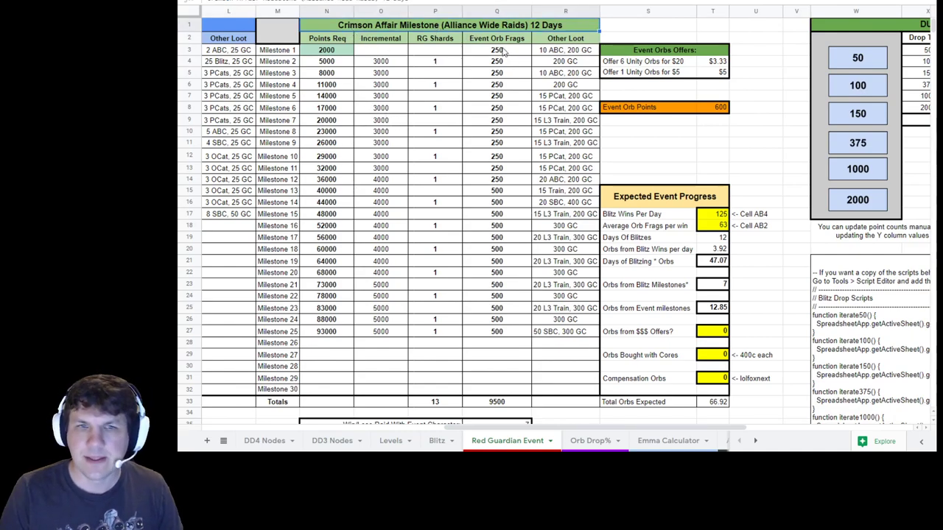
{"action": "left_click", "coordinate": [513, 403]}
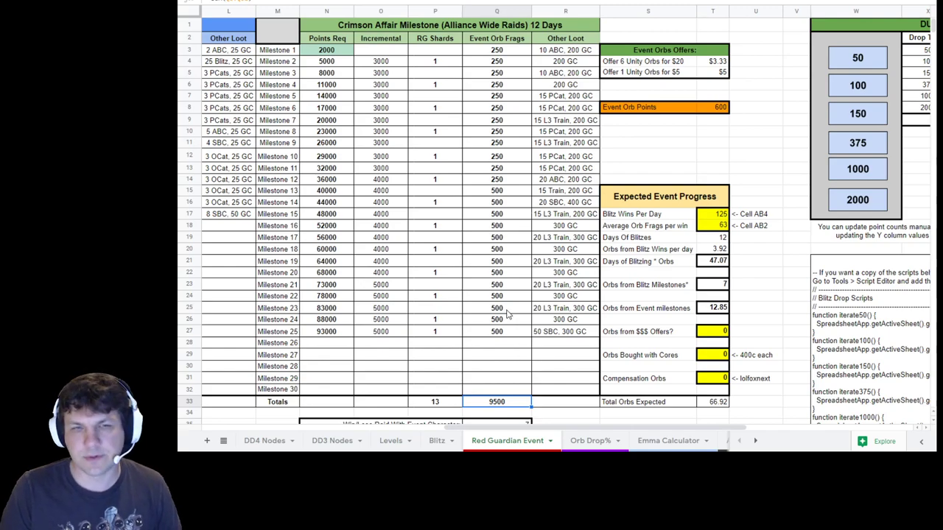
{"action": "left_click", "coordinate": [428, 405]}
{"action": "left_click", "coordinate": [442, 334]}
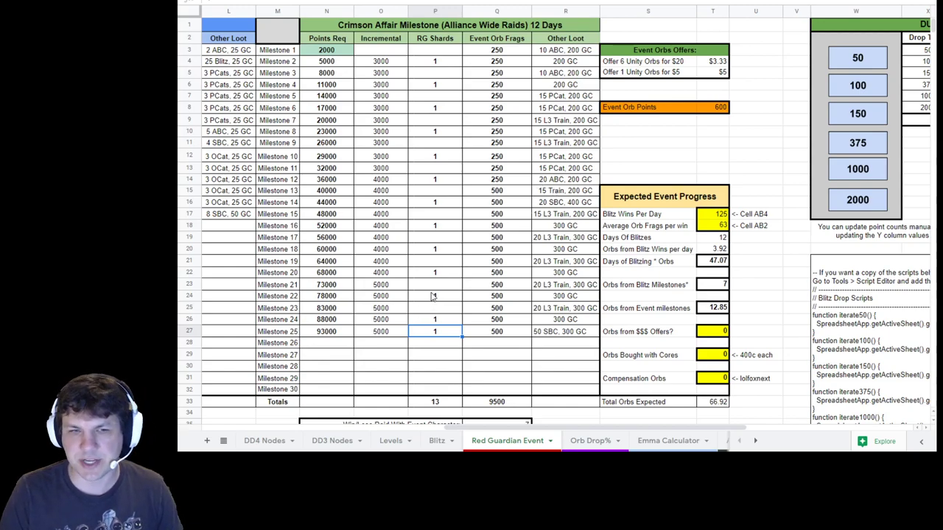
{"action": "scroll", "coordinate": [436, 250], "scroll_direction": "down", "scroll_amount": 6}
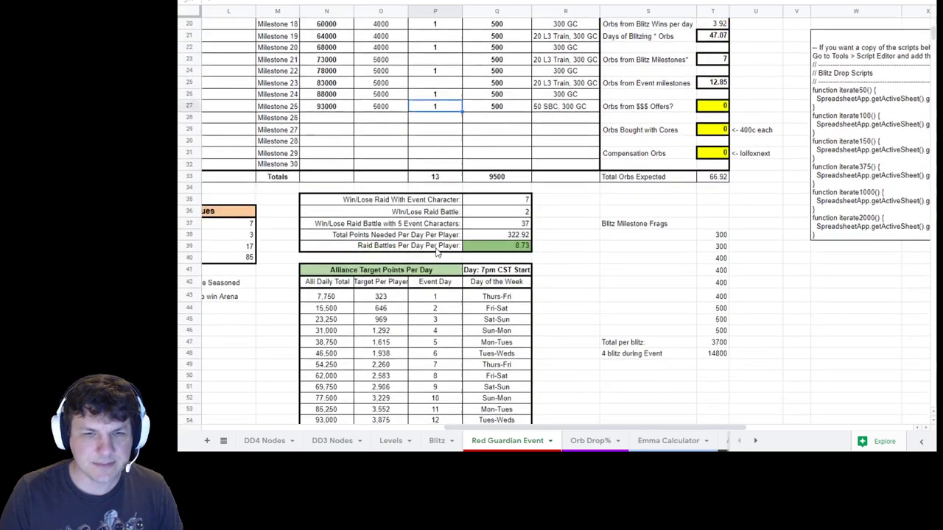
{"action": "scroll", "coordinate": [436, 251], "scroll_direction": "down", "scroll_amount": 2}
{"action": "left_click", "coordinate": [384, 145]}
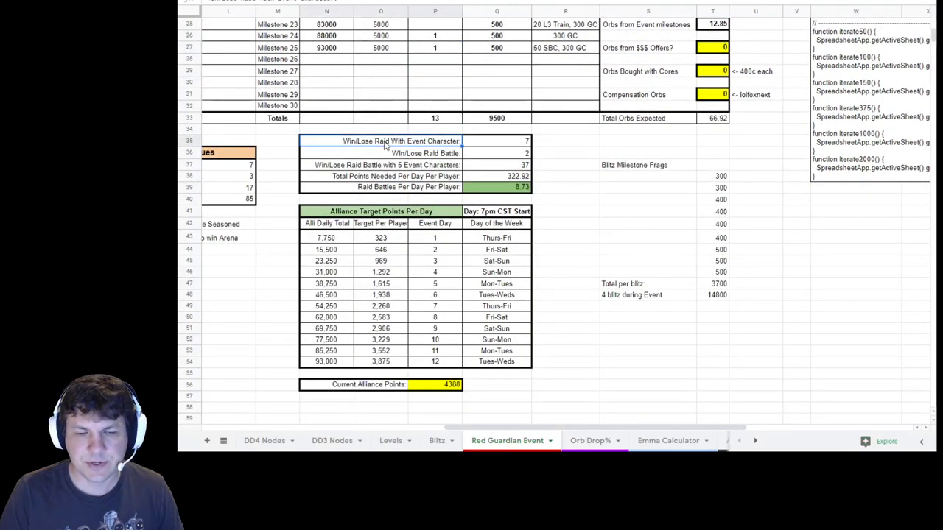
{"action": "left_click", "coordinate": [496, 143]}
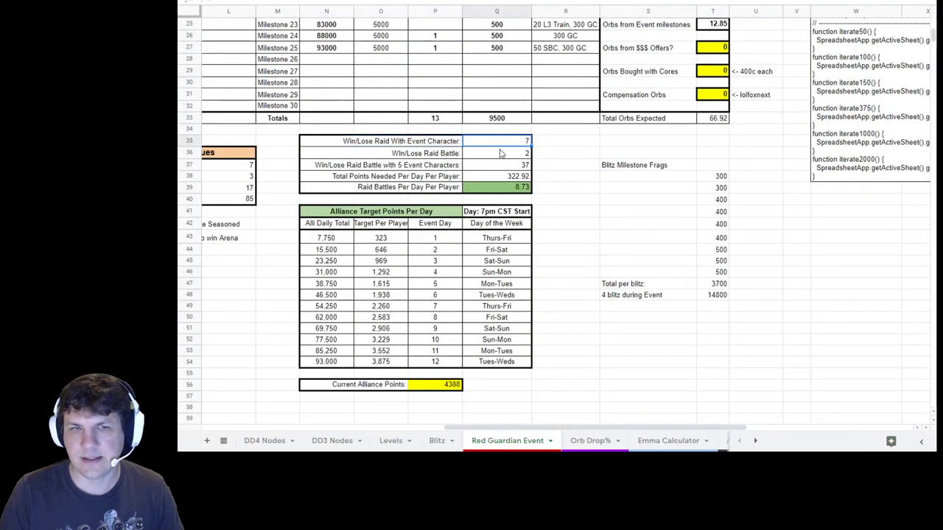
{"action": "left_click", "coordinate": [576, 145]}
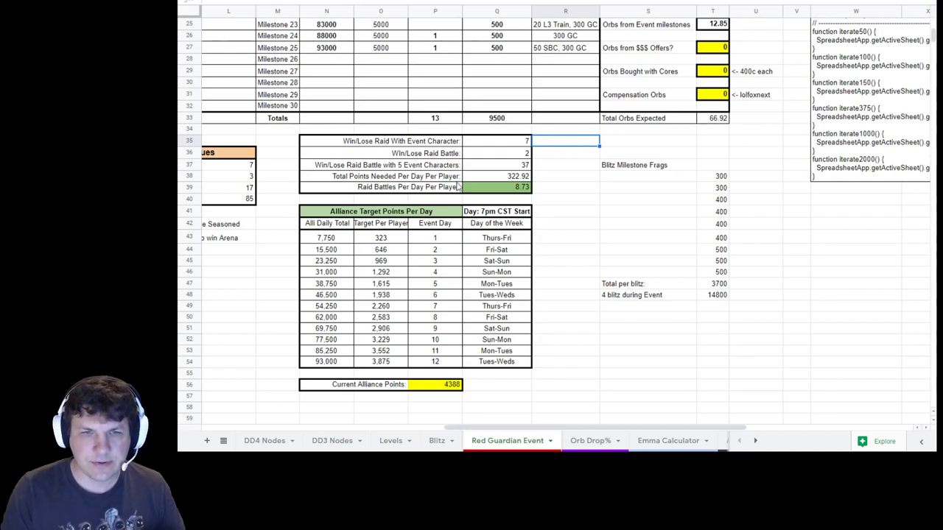
{"action": "double_click", "coordinate": [502, 178]}
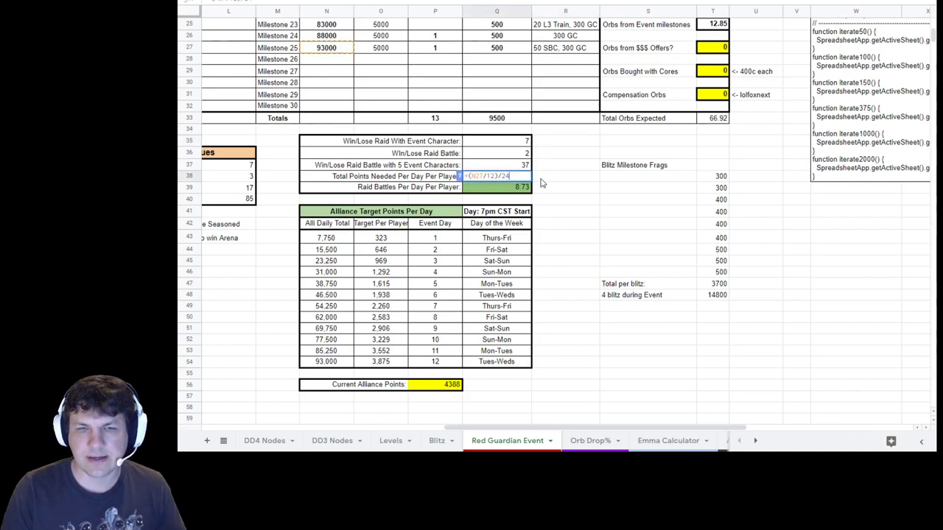
{"action": "key", "text": "Escape"}
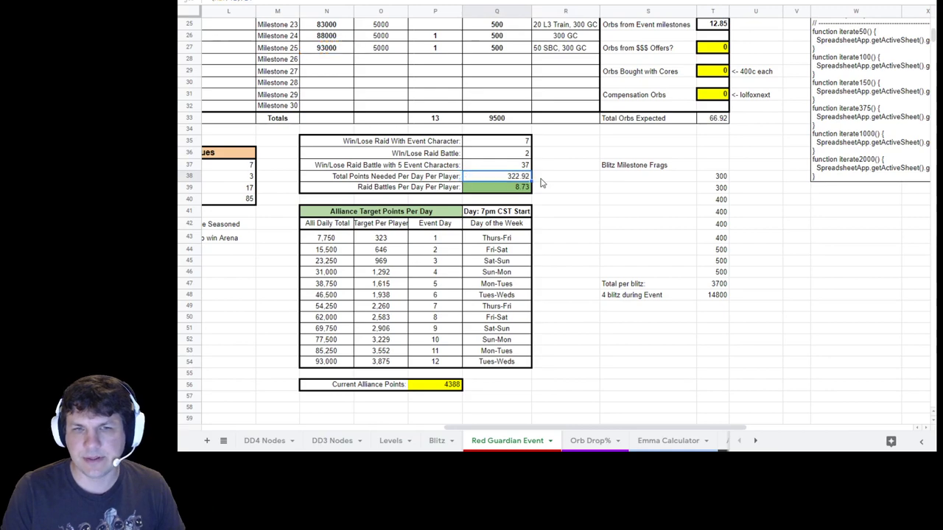
{"action": "double_click", "coordinate": [505, 188]}
{"action": "key", "text": "Escape"}
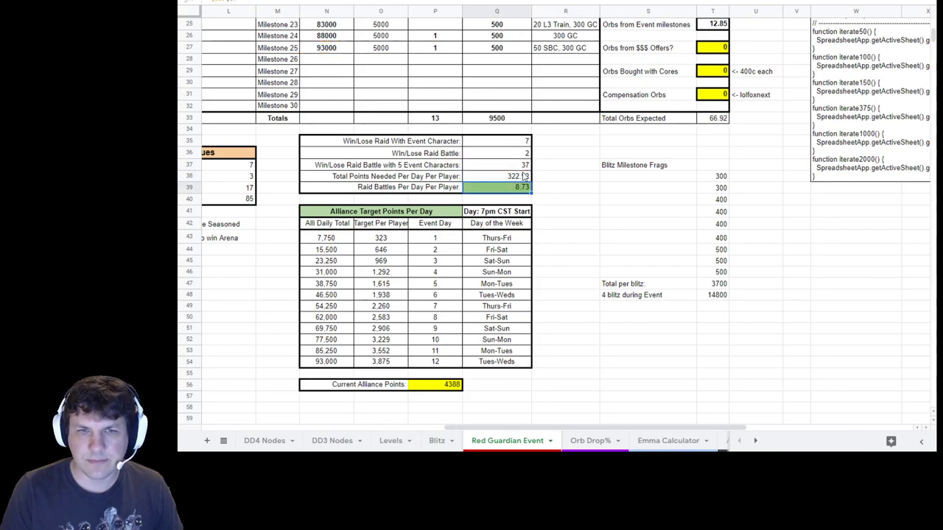
{"action": "left_click", "coordinate": [518, 168]}
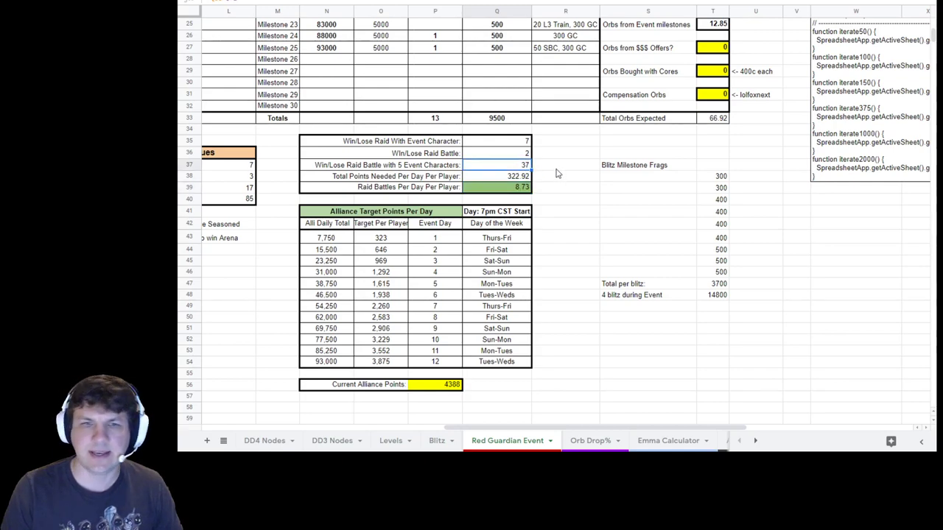
{"action": "left_click", "coordinate": [647, 168]}
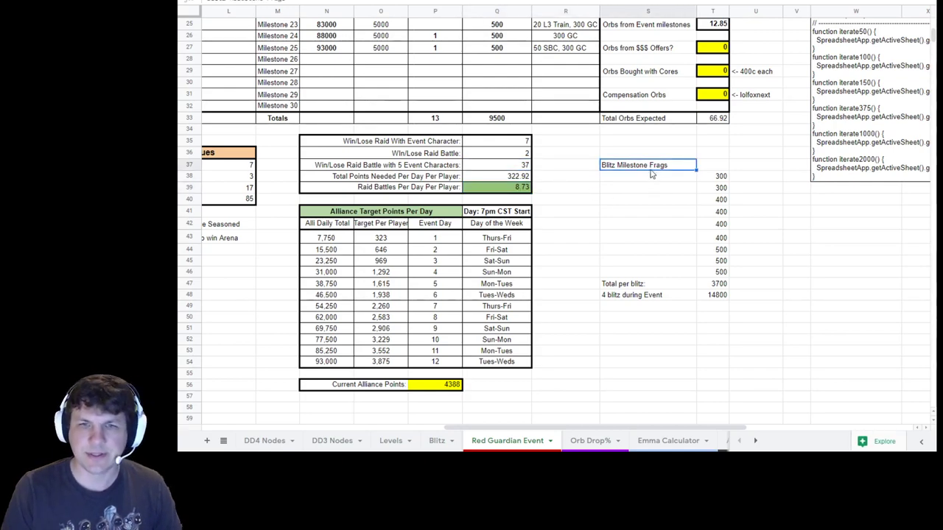
{"action": "left_click", "coordinate": [518, 188]}
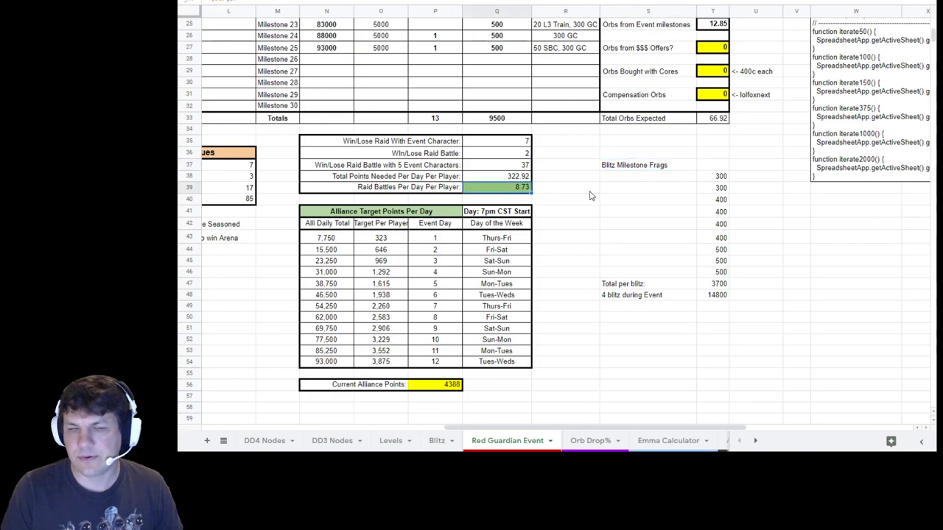
{"action": "left_click", "coordinate": [581, 150]}
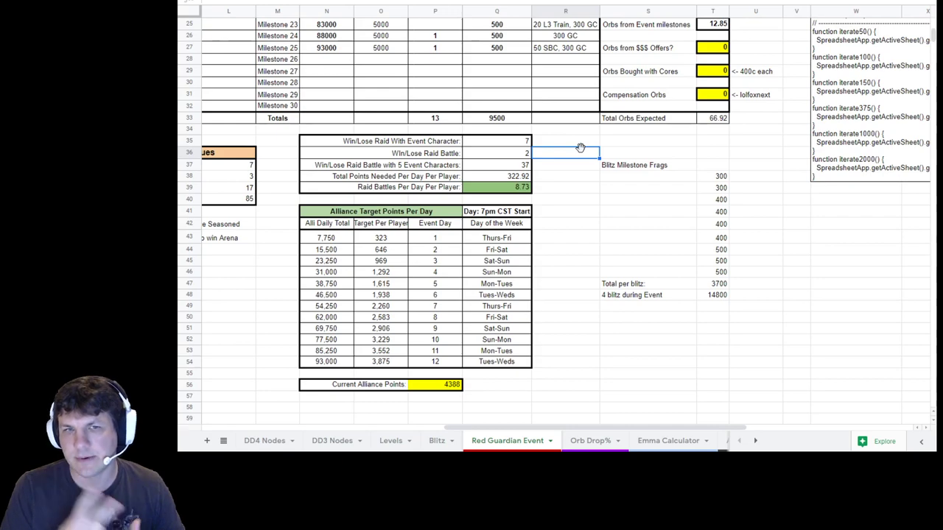
{"action": "left_click", "coordinate": [514, 168]}
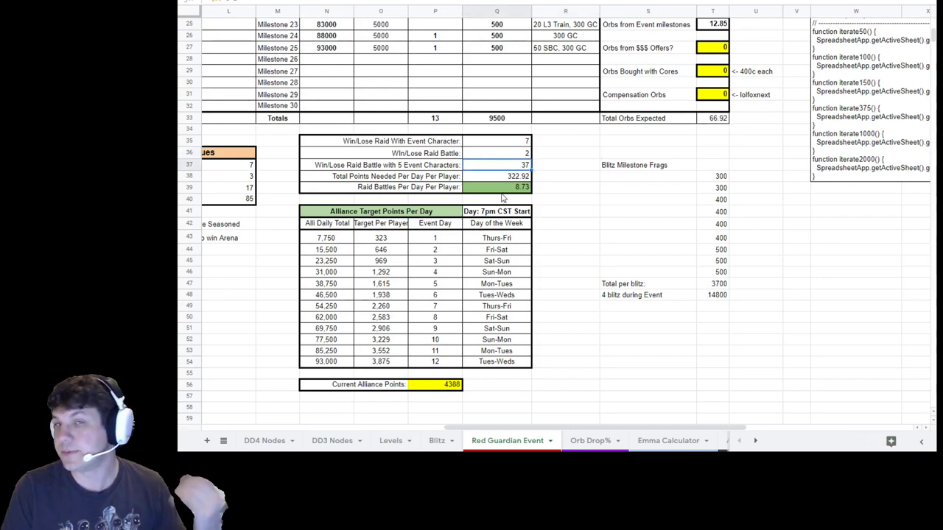
{"action": "left_click", "coordinate": [569, 190]}
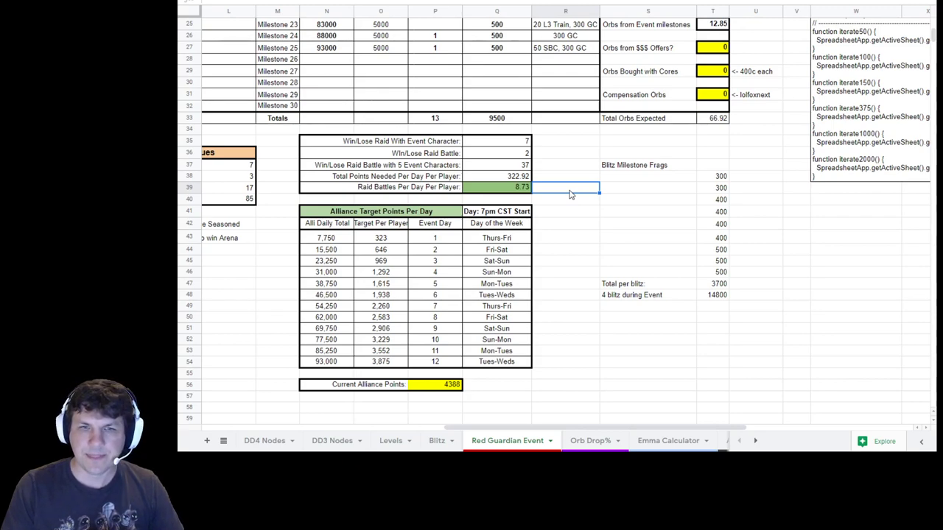
{"action": "left_click", "coordinate": [341, 241]}
{"action": "left_click", "coordinate": [357, 213]}
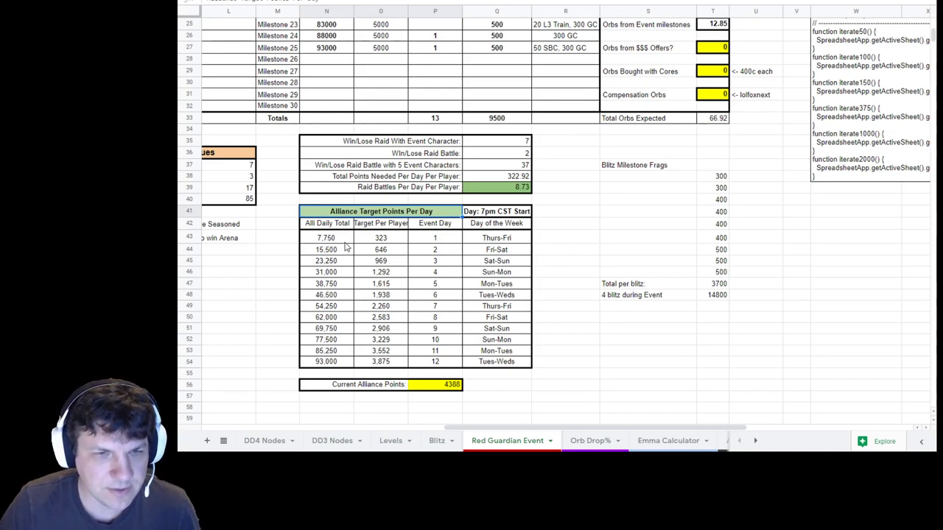
{"action": "left_click", "coordinate": [381, 239]}
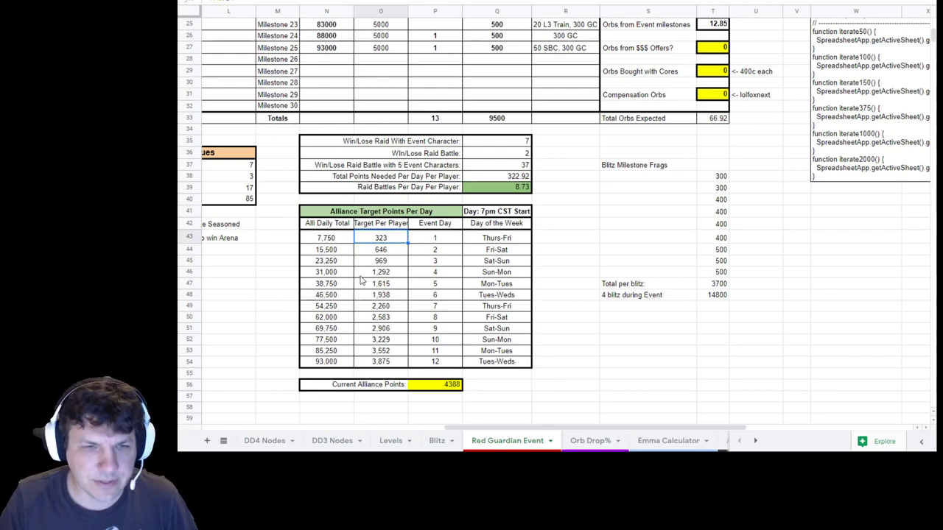
{"action": "left_click", "coordinate": [388, 274]}
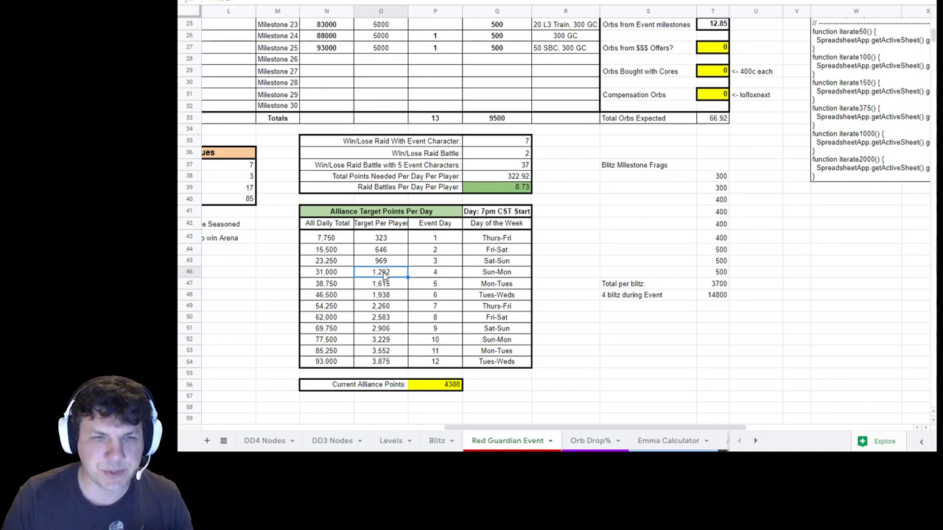
{"action": "left_click", "coordinate": [342, 276]}
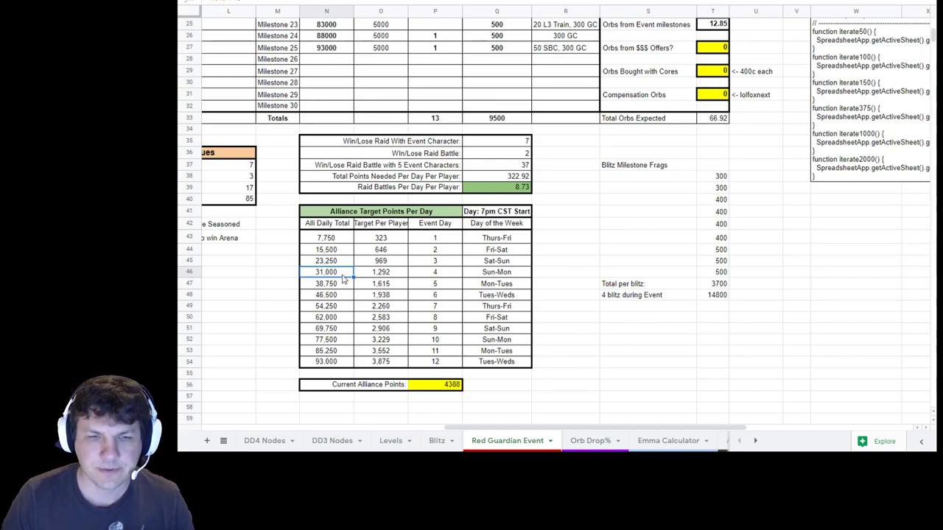
{"action": "left_click", "coordinate": [336, 364]}
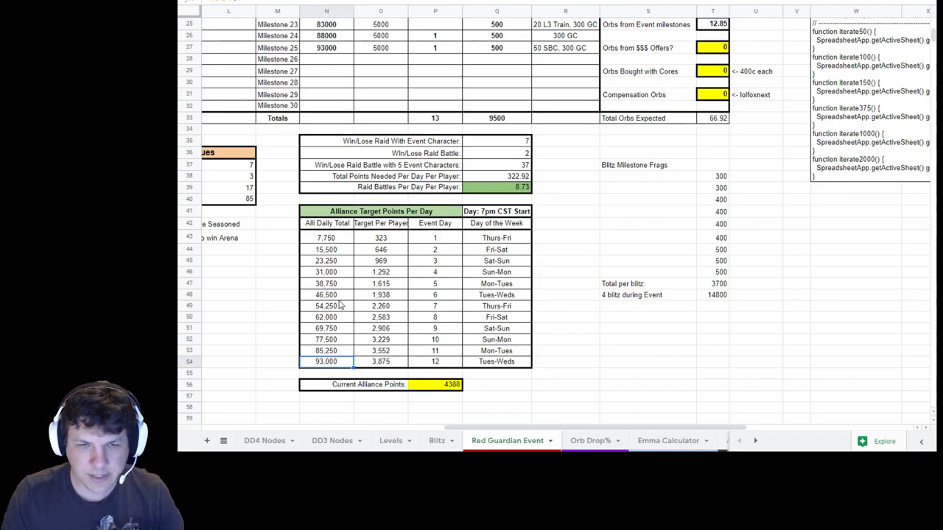
{"action": "left_click", "coordinate": [453, 391]}
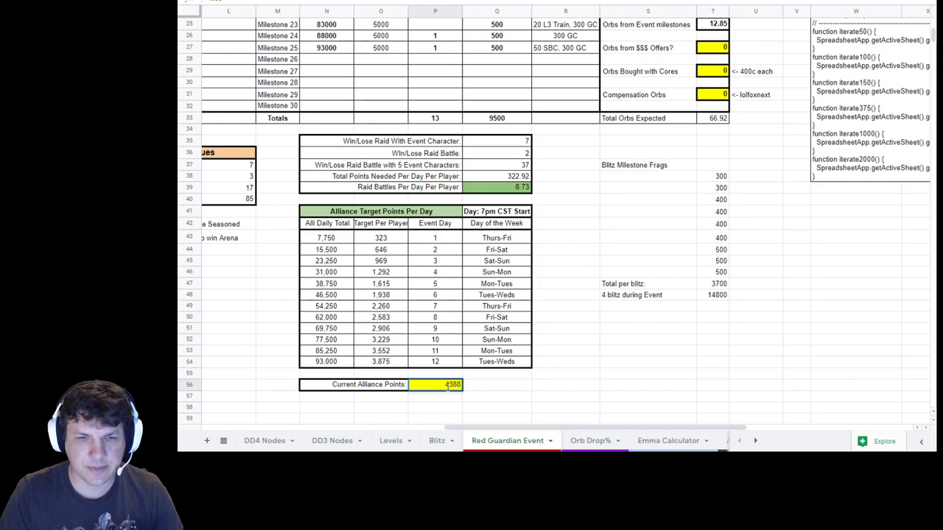
Raise Current Alliance Points to 14388, then 44388, to see more daily targets turn green.
{"action": "double_click", "coordinate": [448, 386]}
{"action": "key", "text": "BackSpace"}
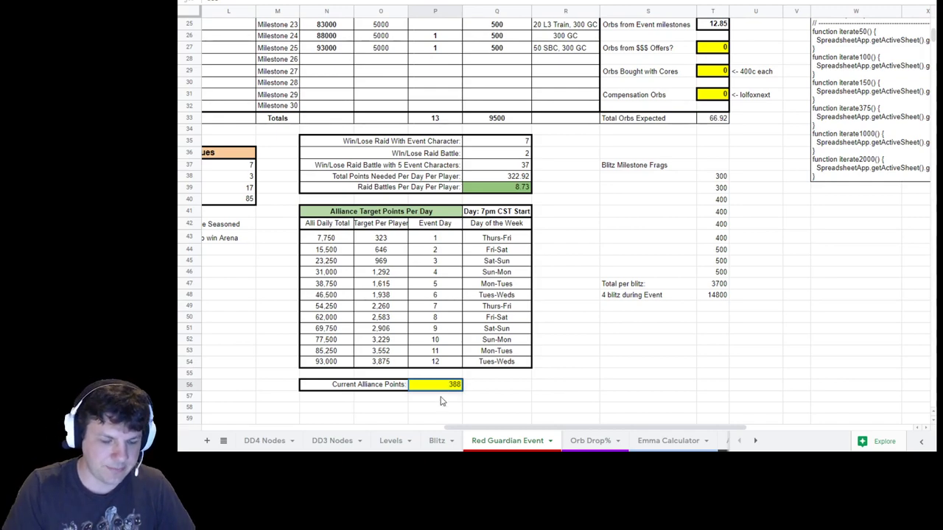
{"action": "type", "text": "14"}
{"action": "key", "text": "Return"}
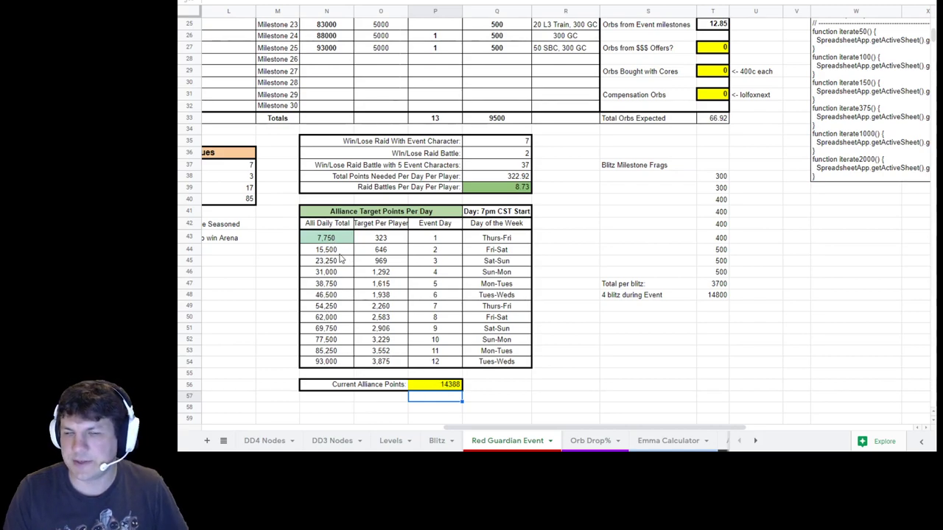
{"action": "double_click", "coordinate": [442, 384]}
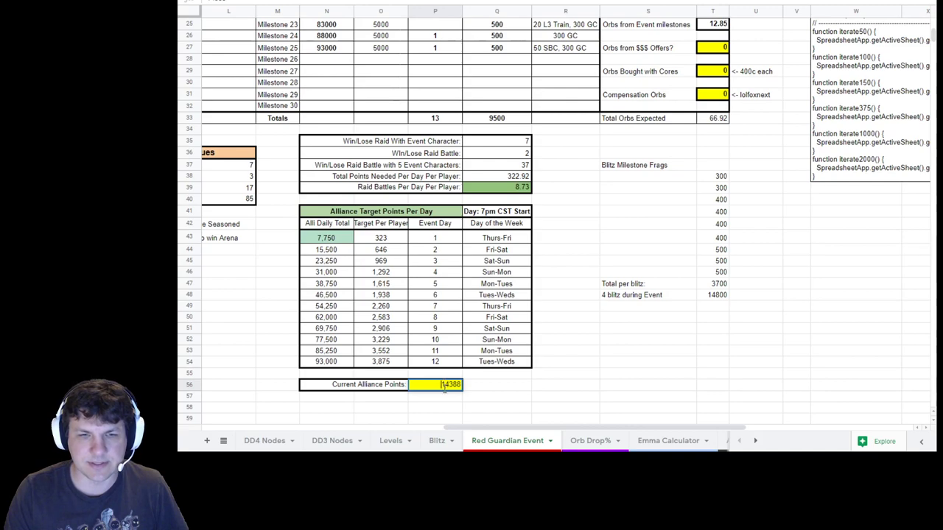
{"action": "key", "text": "BackSpace"}
{"action": "type", "text": "4"}
{"action": "key", "text": "Return"}
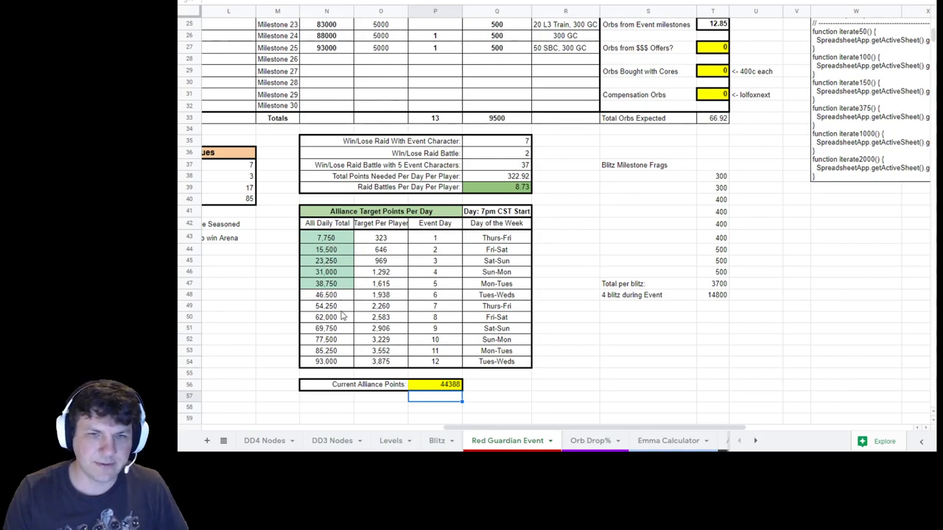
Raise Current Alliance Points to 94388 and check which daily targets turn green.
{"action": "double_click", "coordinate": [442, 385]}
{"action": "key", "text": "BackSpace"}
{"action": "type", "text": "9"}
{"action": "key", "text": "Return"}
{"action": "scroll", "coordinate": [365, 251], "scroll_direction": "up", "scroll_amount": 8}
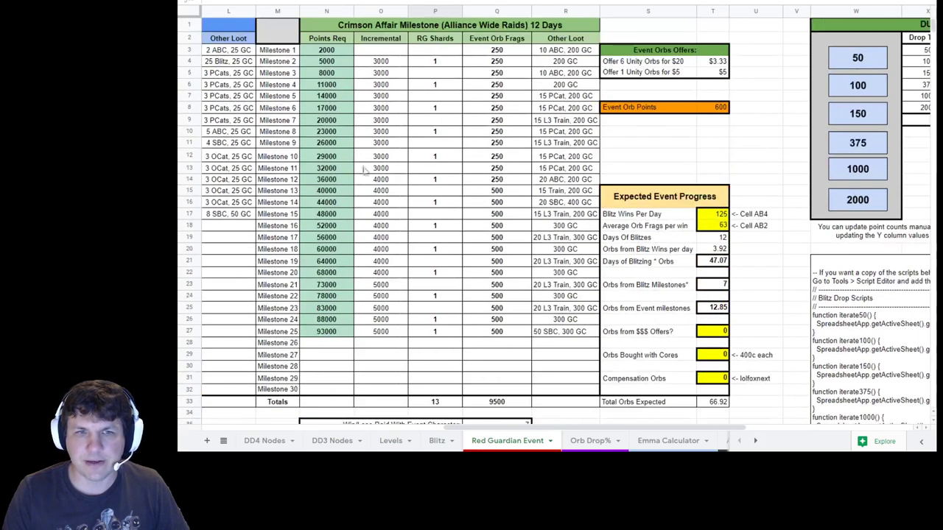
{"action": "scroll", "coordinate": [357, 152], "scroll_direction": "down", "scroll_amount": 7}
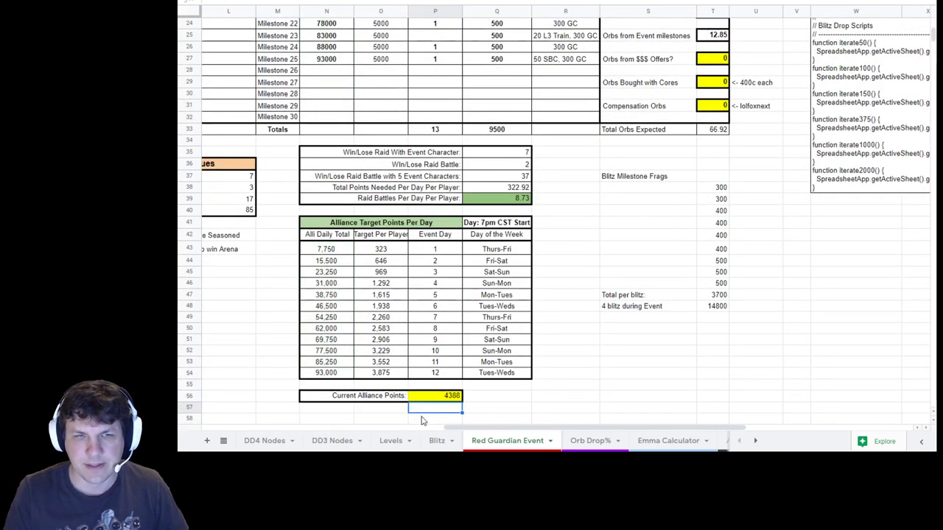
{"action": "scroll", "coordinate": [505, 293], "scroll_direction": "up", "scroll_amount": 8}
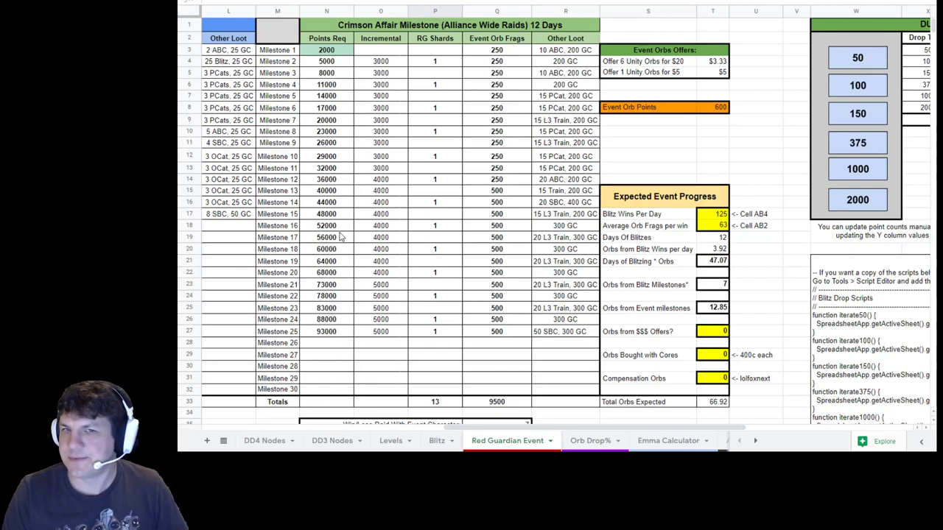
{"action": "scroll", "coordinate": [340, 224], "scroll_direction": "down", "scroll_amount": 7}
{"action": "left_click_drag", "start_coordinate": [530, 428], "coordinate": [663, 426]}
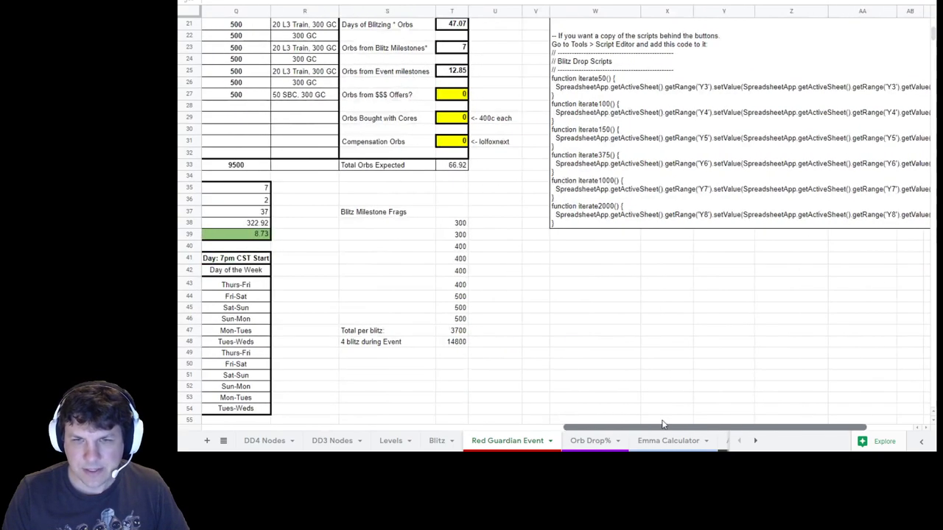
{"action": "scroll", "coordinate": [469, 347], "scroll_direction": "up", "scroll_amount": 7}
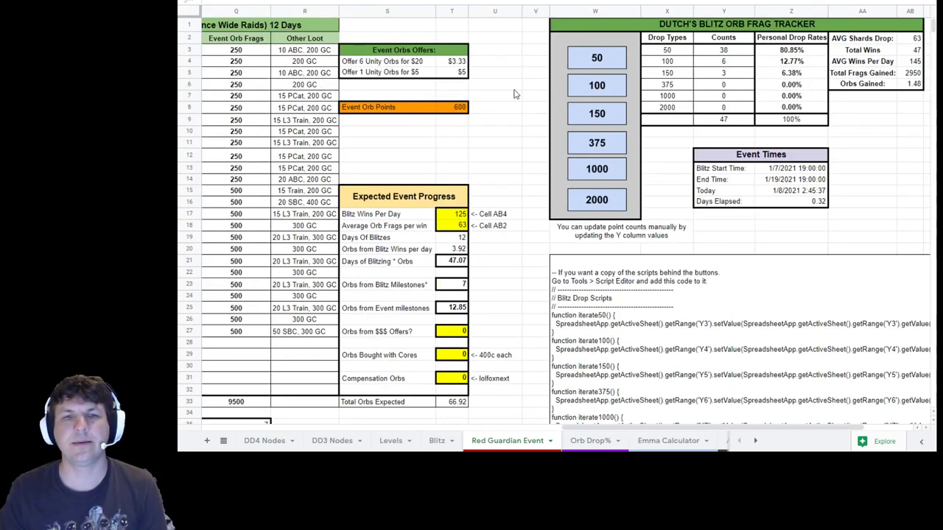
{"action": "left_click", "coordinate": [419, 54]}
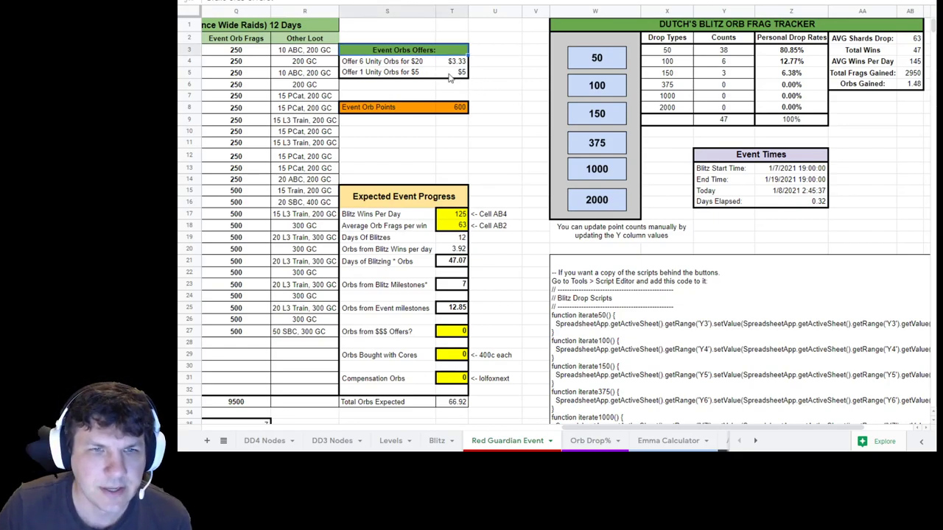
{"action": "left_click", "coordinate": [495, 67]}
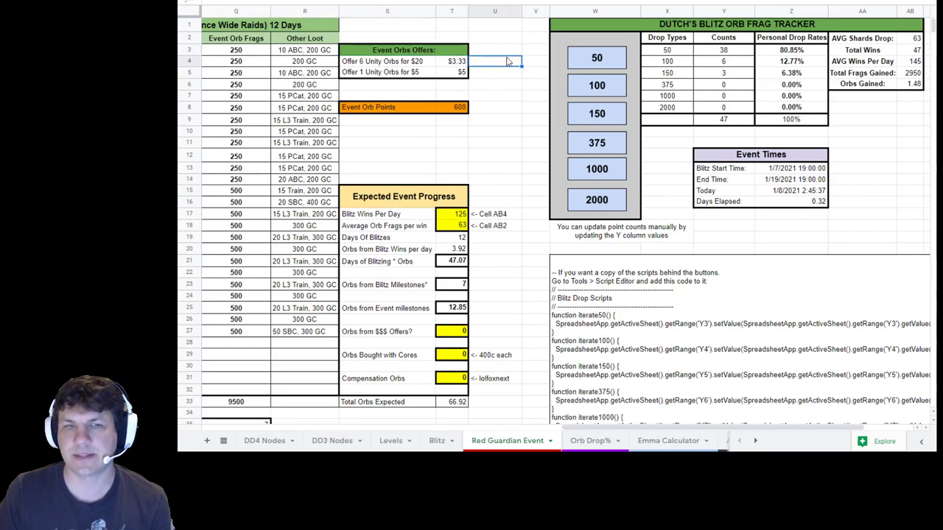
{"action": "left_click", "coordinate": [395, 66]}
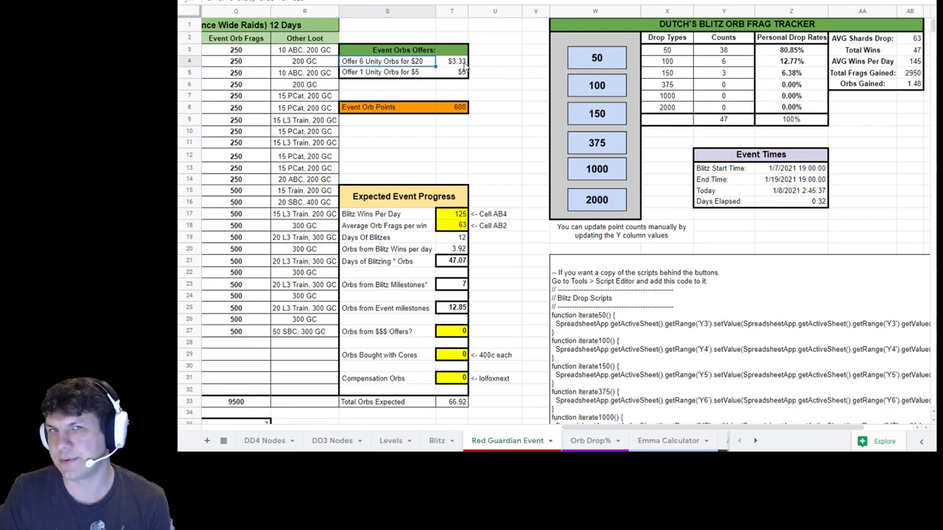
{"action": "left_click", "coordinate": [393, 75]}
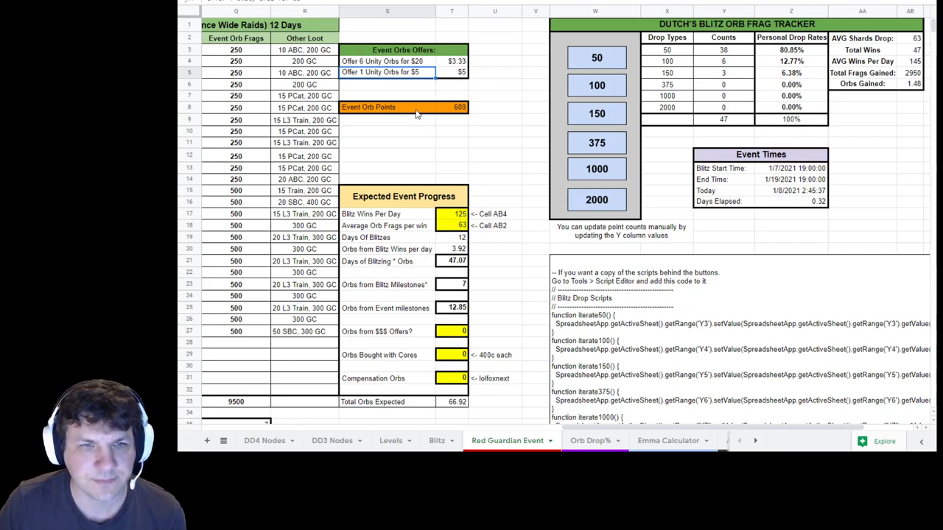
{"action": "left_click", "coordinate": [452, 110]}
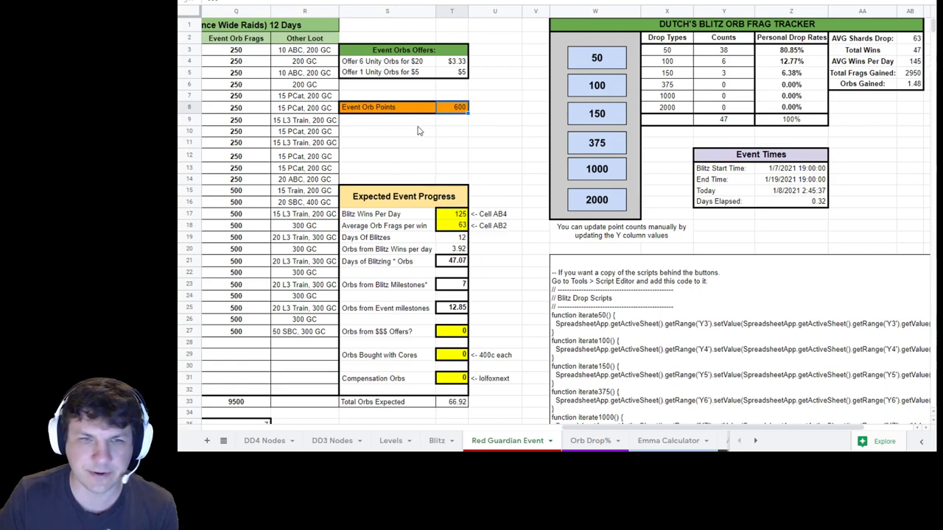
{"action": "scroll", "coordinate": [442, 127], "scroll_direction": "down", "scroll_amount": 3}
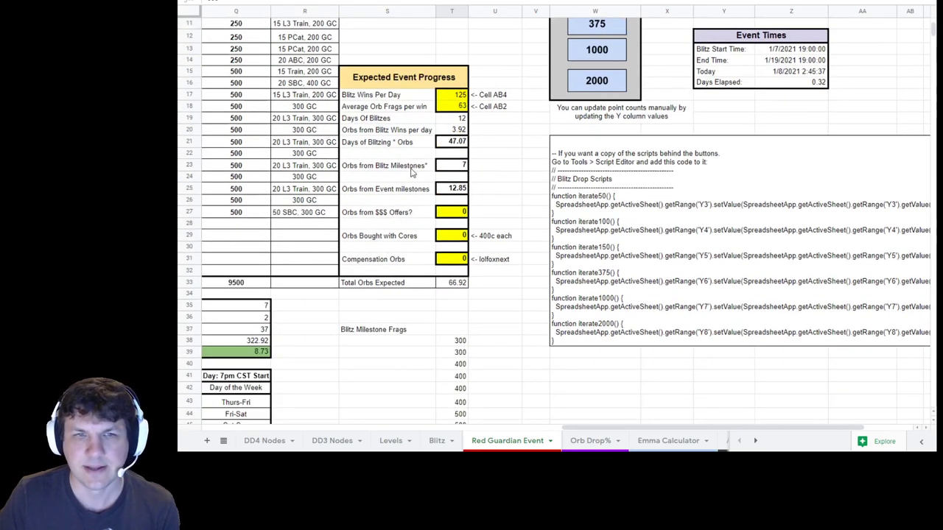
{"action": "left_click", "coordinate": [457, 95]}
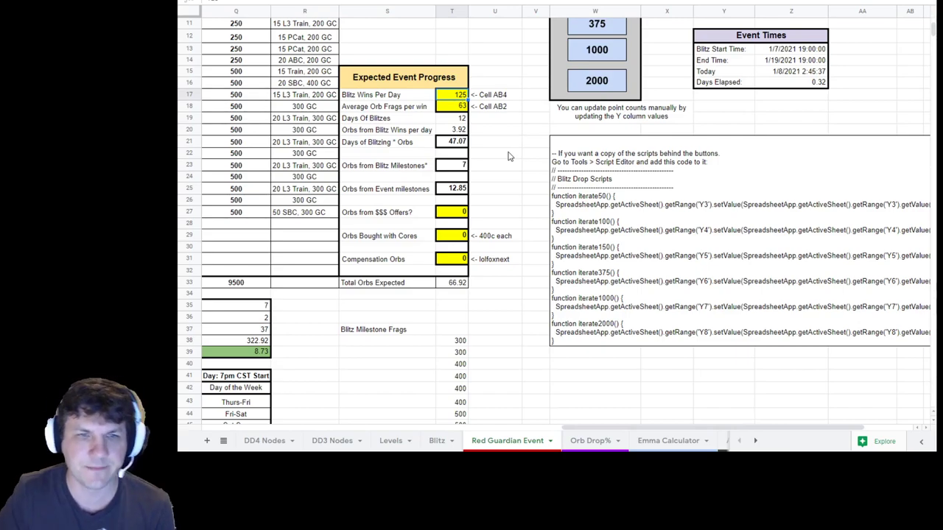
{"action": "left_click", "coordinate": [452, 106]}
{"action": "scroll", "coordinate": [693, 133], "scroll_direction": "up", "scroll_amount": 3}
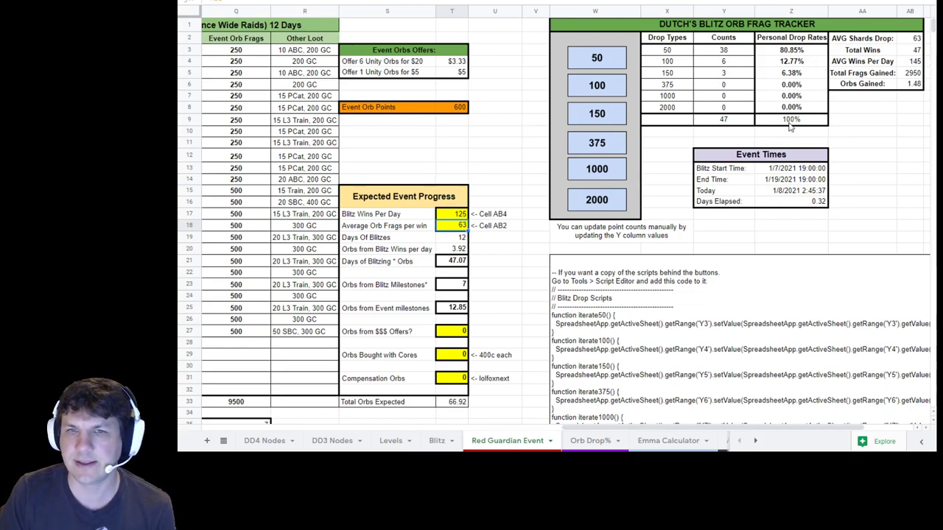
{"action": "left_click", "coordinate": [729, 52]}
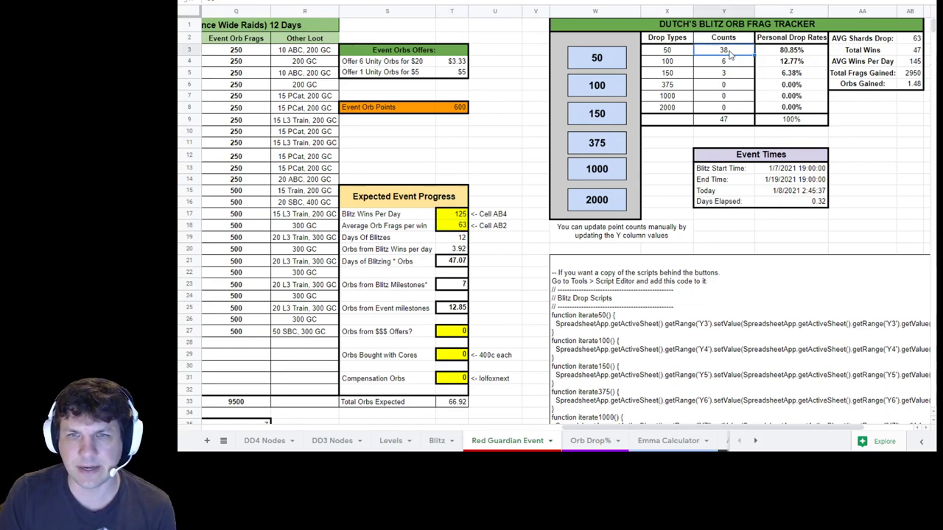
{"action": "left_click", "coordinate": [674, 50]}
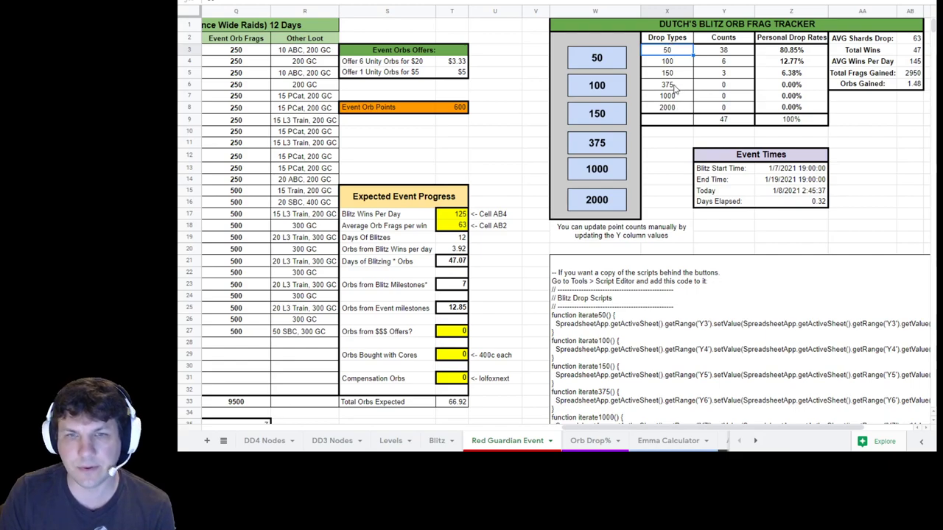
{"action": "left_click", "coordinate": [673, 86]}
{"action": "left_click", "coordinate": [679, 97]}
{"action": "left_click", "coordinate": [678, 108]}
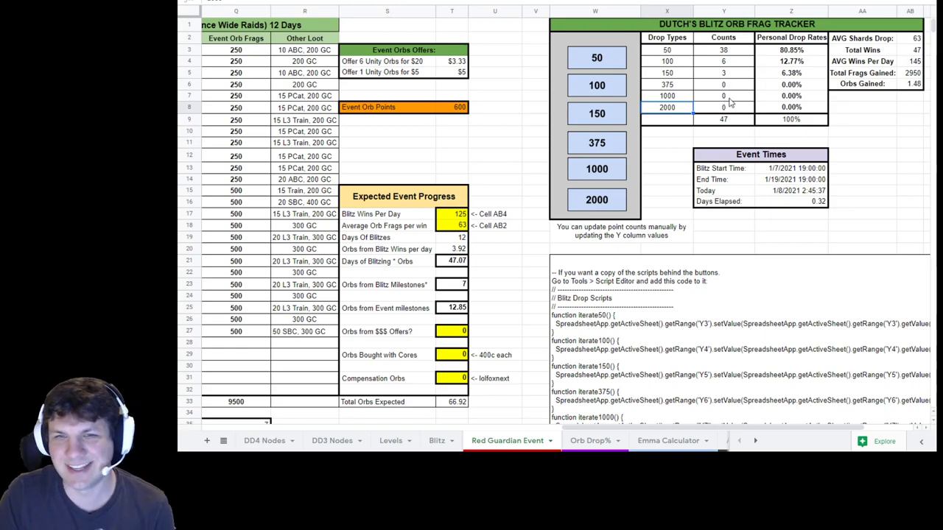
{"action": "left_click", "coordinate": [723, 52]}
{"action": "left_click", "coordinate": [786, 54]}
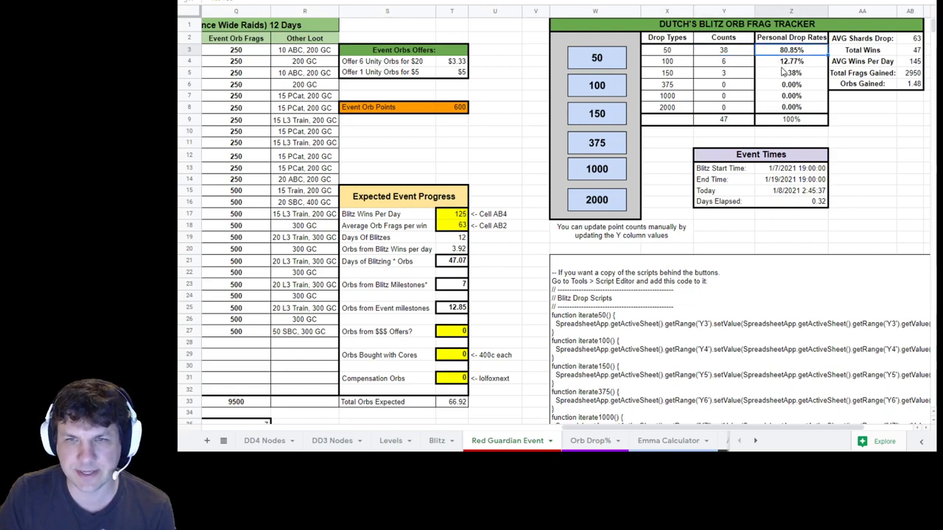
{"action": "left_click", "coordinate": [780, 64]}
{"action": "left_click", "coordinate": [776, 74]}
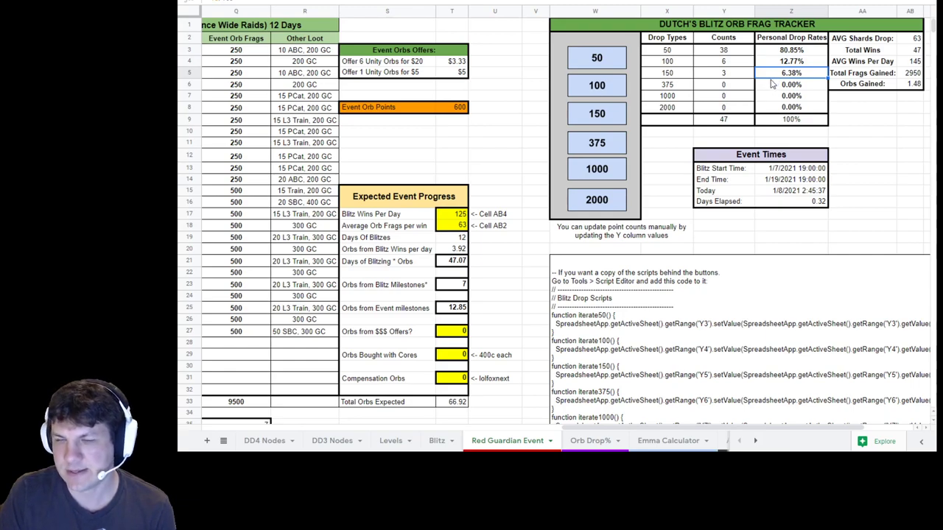
{"action": "left_click", "coordinate": [775, 51]}
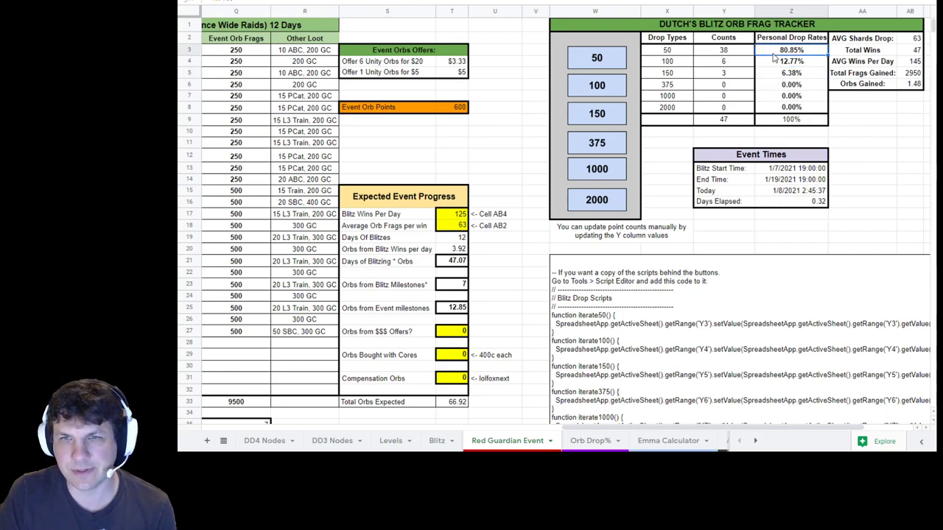
On Orb Drop%, review the drop chances 51.31%, 40.85%, 5.93% and 0.99% for 50–375 fragments.
{"action": "left_click", "coordinate": [590, 441]}
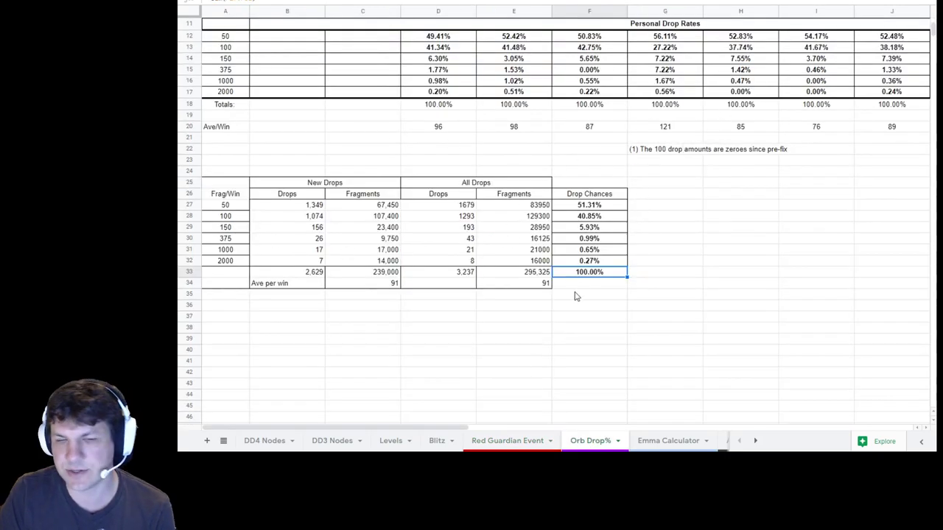
{"action": "left_click", "coordinate": [582, 207]}
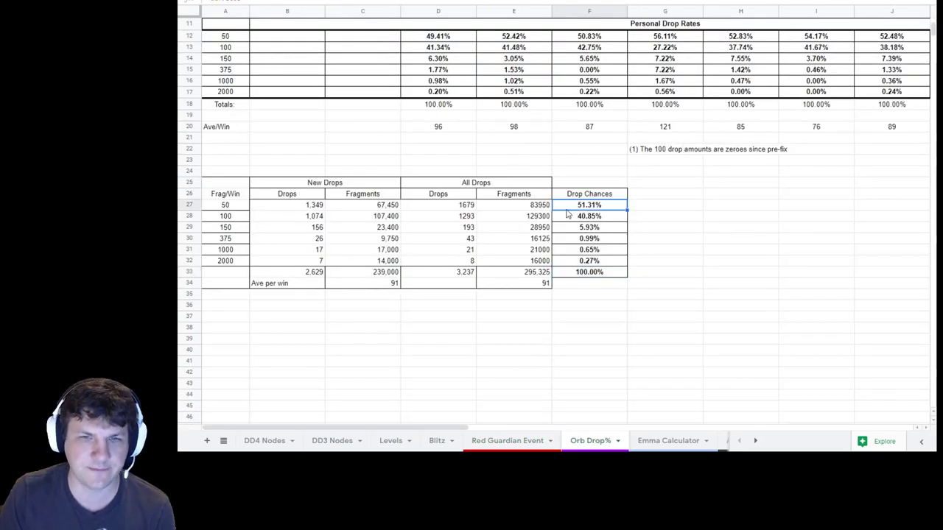
{"action": "left_click", "coordinate": [238, 209]}
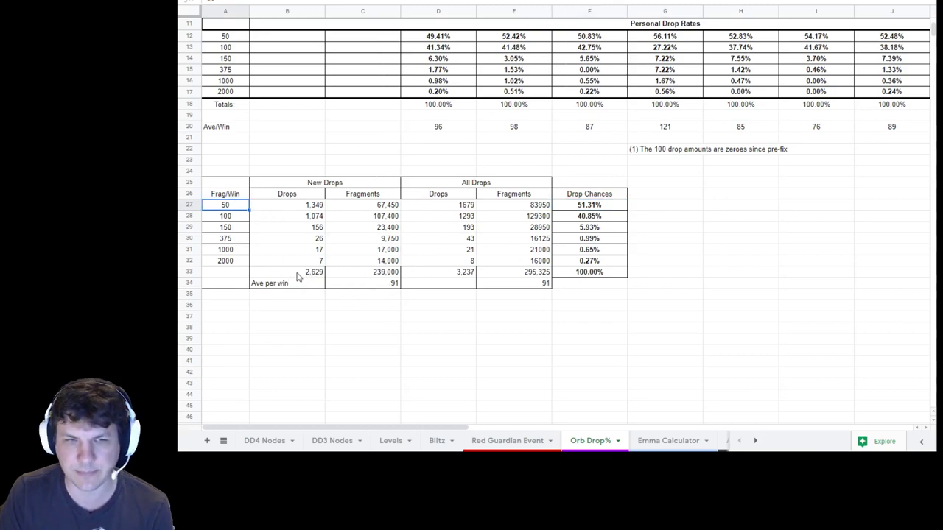
{"action": "left_click", "coordinate": [587, 208]}
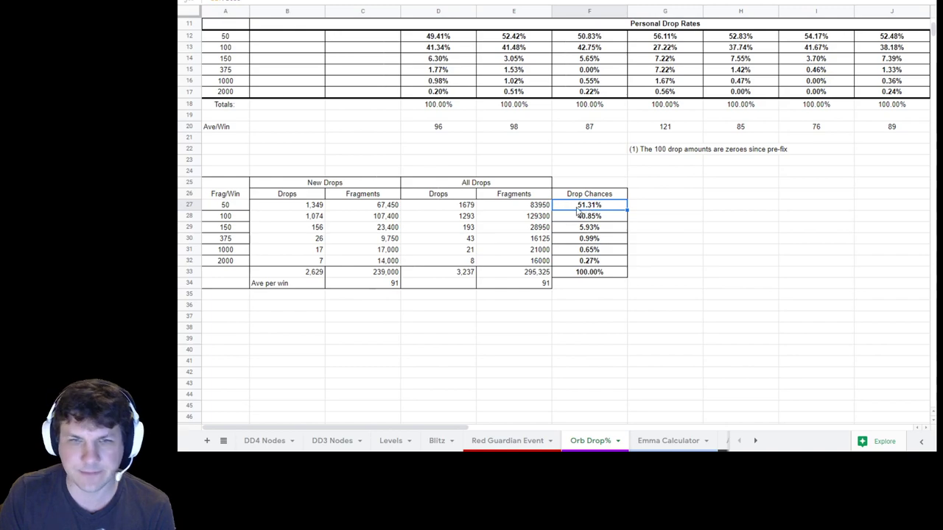
{"action": "left_click", "coordinate": [589, 218]}
{"action": "left_click", "coordinate": [583, 230]}
{"action": "left_click", "coordinate": [589, 244]}
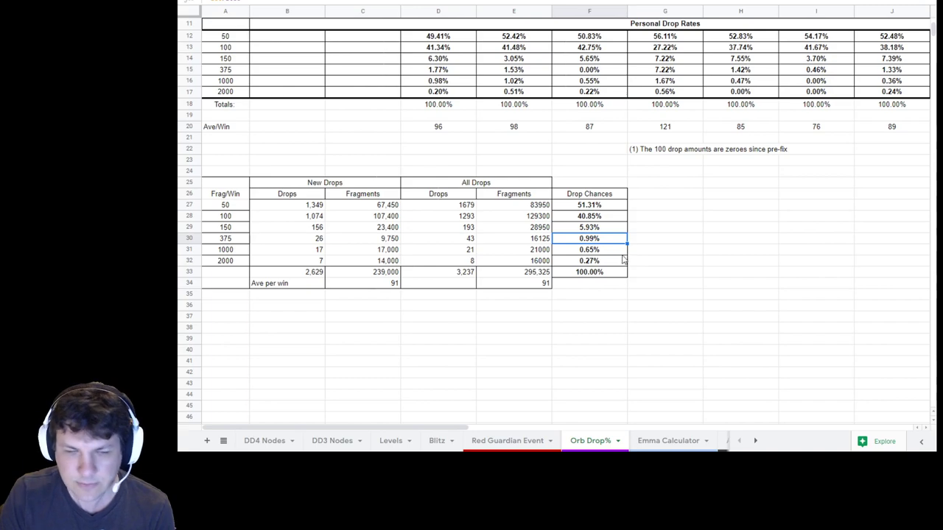
{"action": "left_click", "coordinate": [508, 441]}
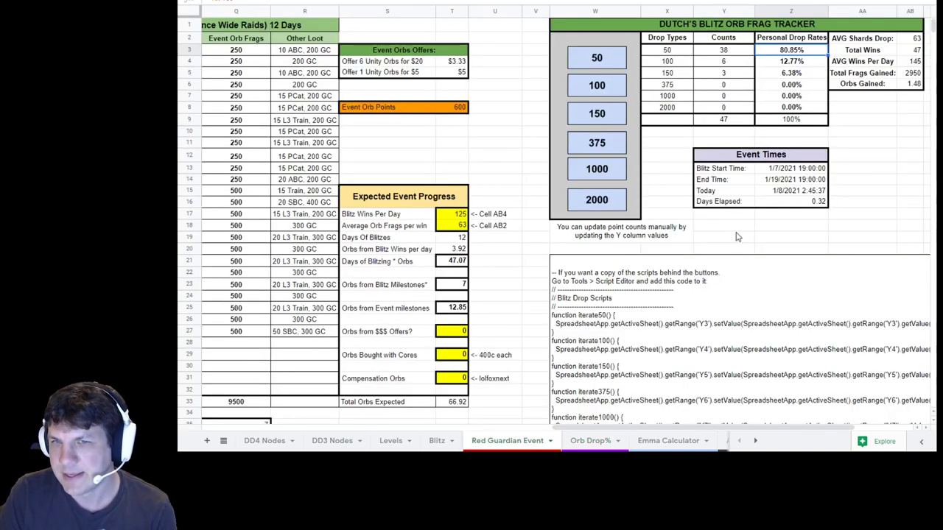
{"action": "left_click_drag", "start_coordinate": [574, 428], "coordinate": [590, 427]}
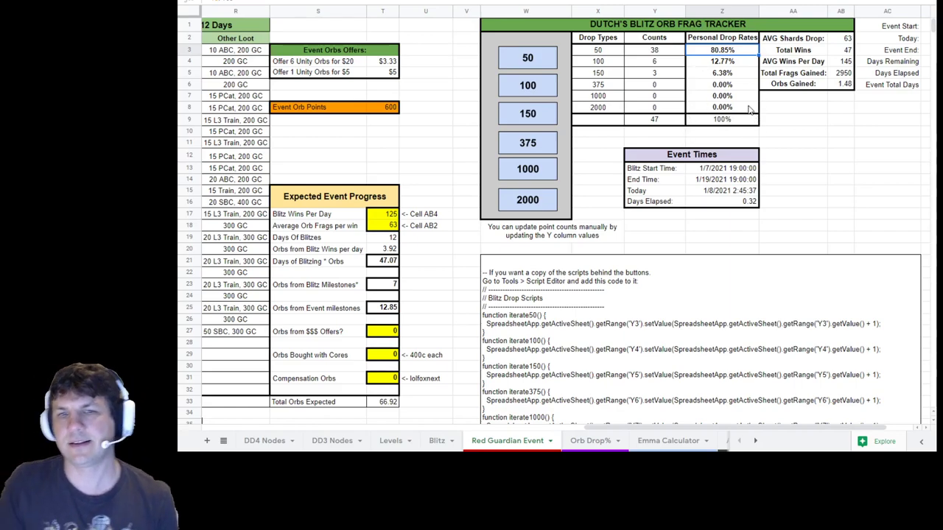
{"action": "left_click", "coordinate": [662, 108]}
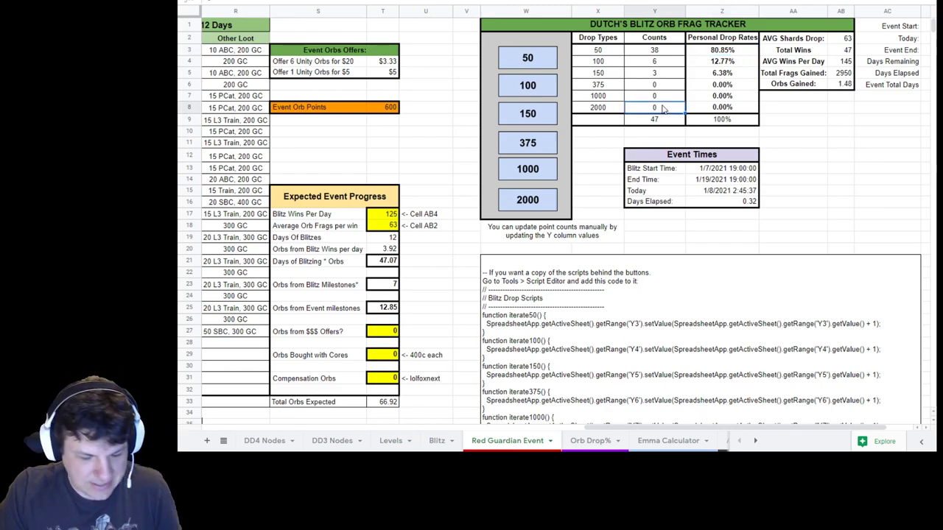
{"action": "type", "text": "1"}
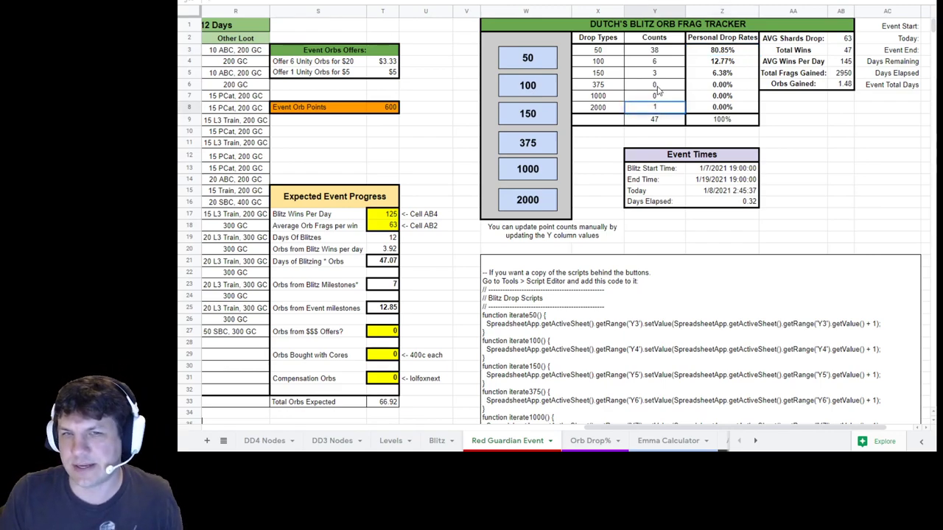
{"action": "left_click", "coordinate": [657, 87]}
{"action": "type", "text": "2"}
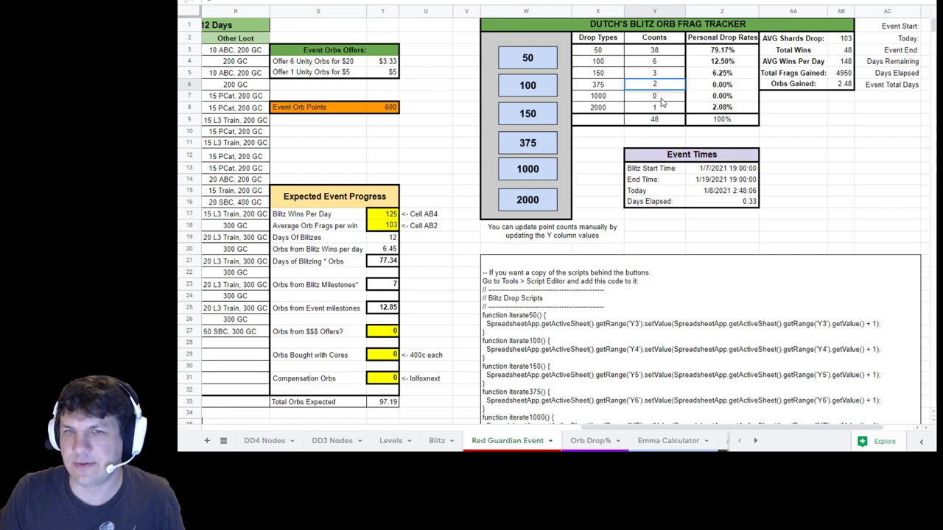
{"action": "left_click", "coordinate": [661, 96]}
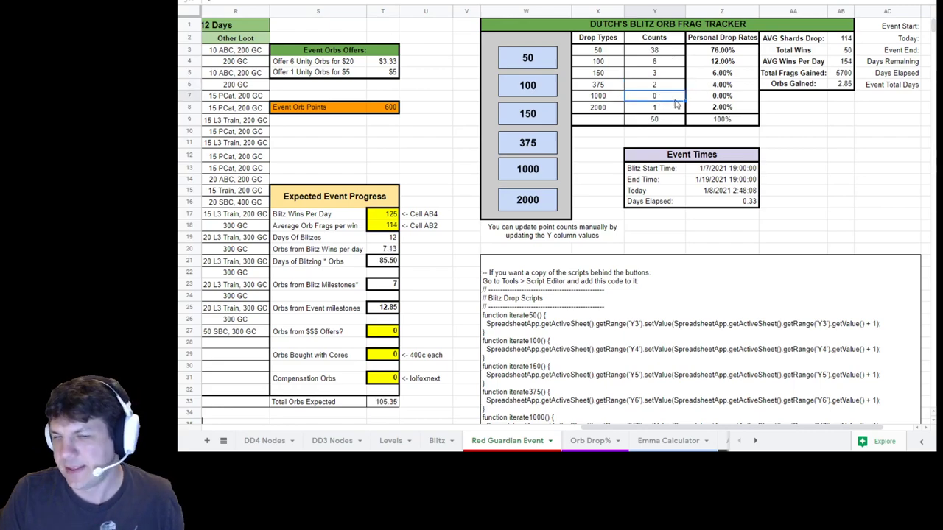
{"action": "left_click", "coordinate": [670, 110]}
{"action": "type", "text": "0"}
{"action": "left_click", "coordinate": [665, 87]}
{"action": "type", "text": "0"}
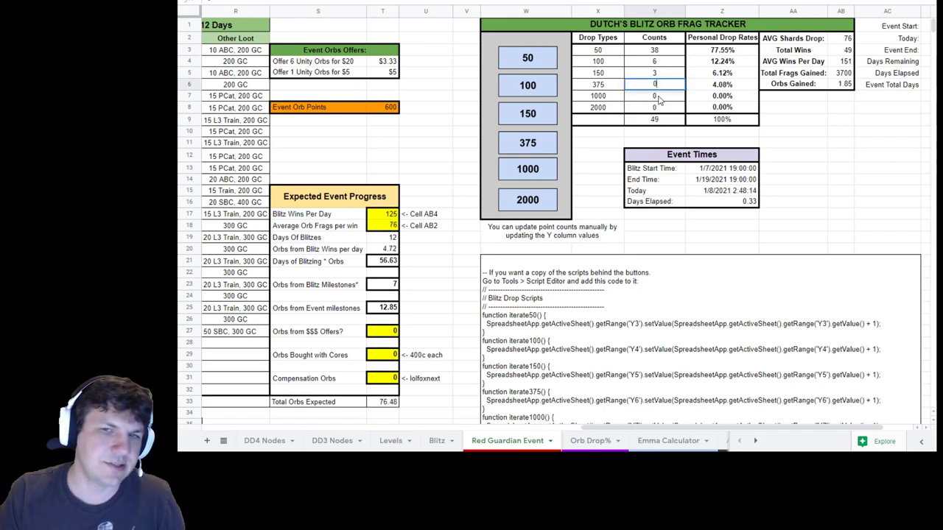
{"action": "left_click", "coordinate": [660, 98]}
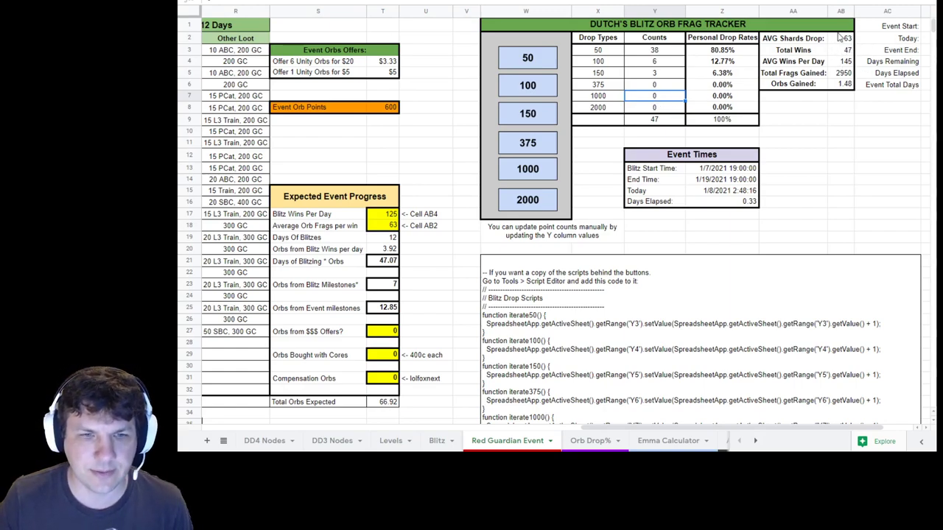
{"action": "left_click", "coordinate": [390, 227]}
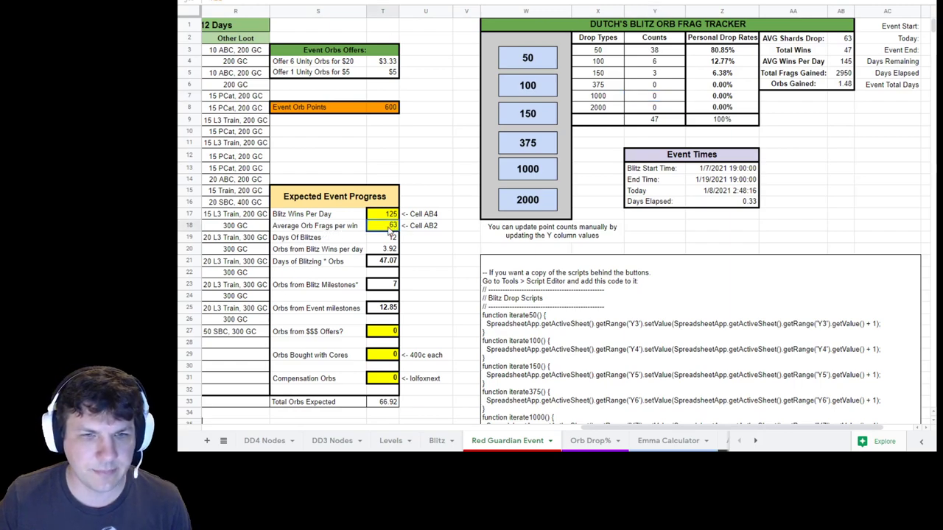
{"action": "left_click", "coordinate": [840, 41]}
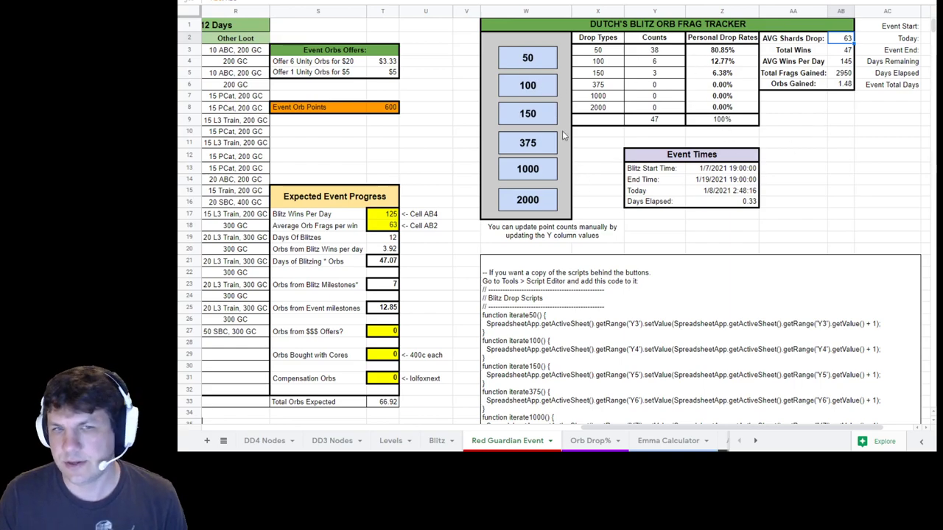
{"action": "left_click", "coordinate": [537, 91]}
{"action": "left_click", "coordinate": [525, 144]}
{"action": "left_click", "coordinate": [661, 87]}
{"action": "type", "text": "0"}
{"action": "left_click", "coordinate": [661, 63]}
{"action": "type", "text": "6"}
{"action": "key", "text": "Return"}
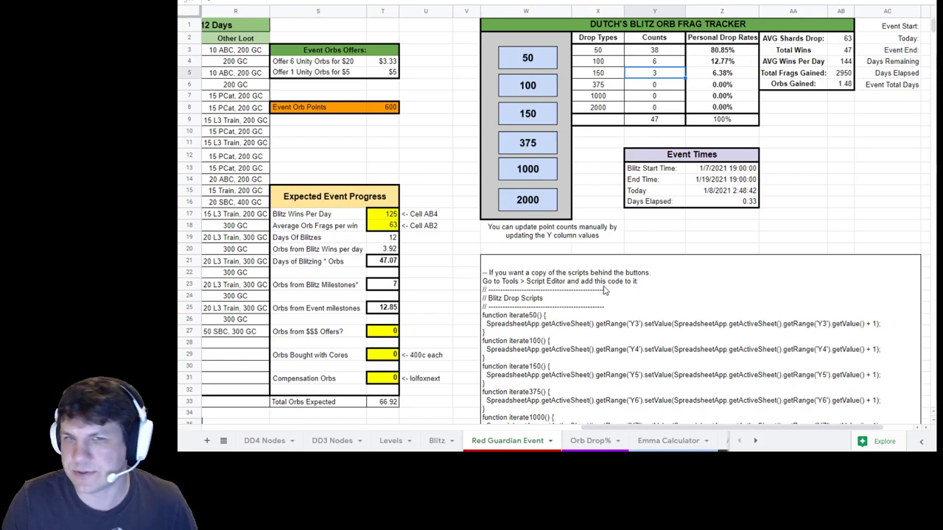
{"action": "left_click", "coordinate": [425, 168]}
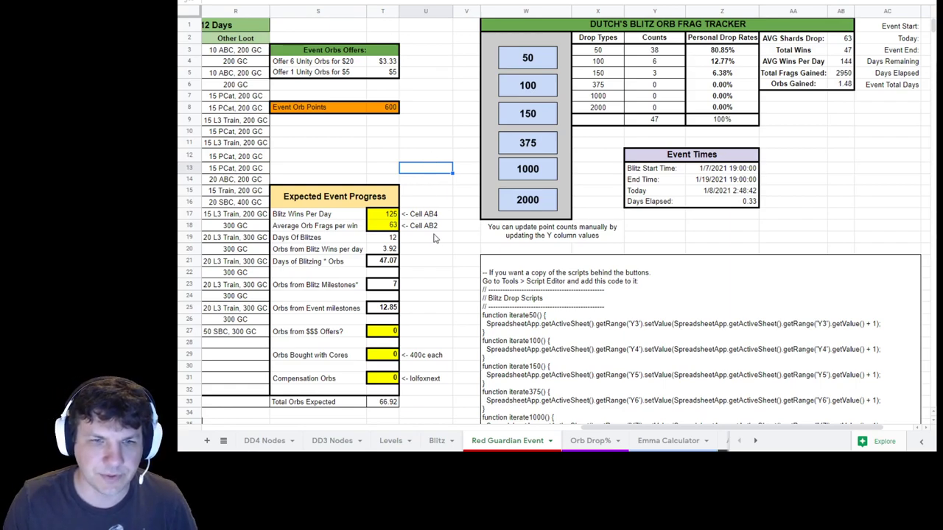
{"action": "scroll", "coordinate": [386, 236], "scroll_direction": "down", "scroll_amount": 2}
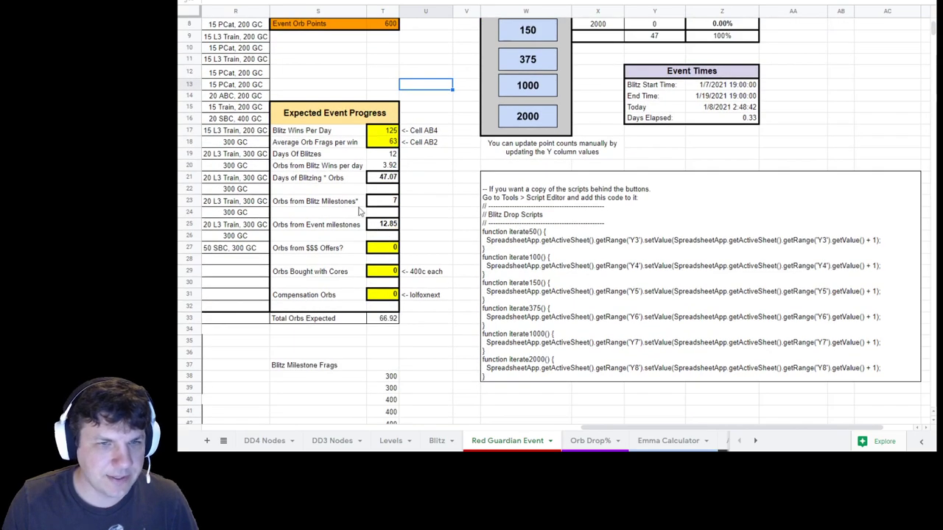
{"action": "left_click", "coordinate": [329, 116]}
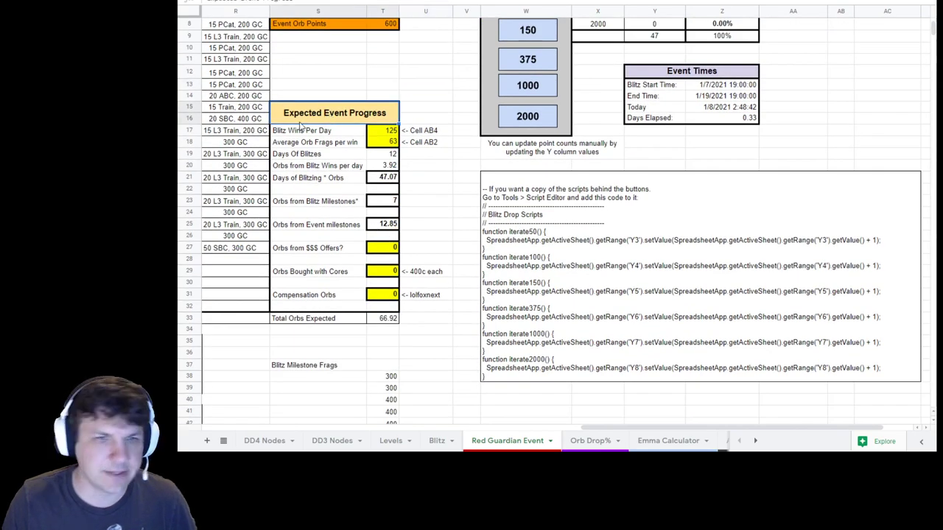
{"action": "left_click", "coordinate": [380, 157]}
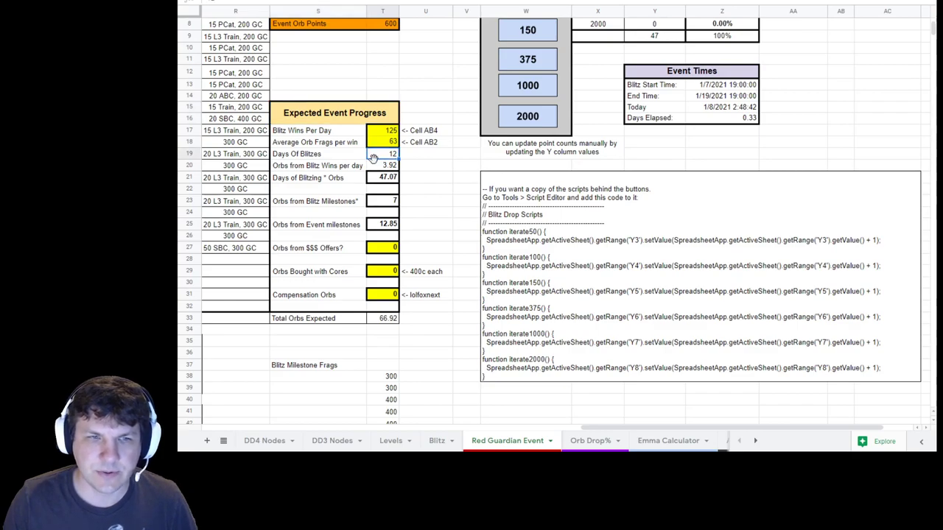
{"action": "left_click", "coordinate": [383, 167]}
{"action": "left_click", "coordinate": [394, 156]}
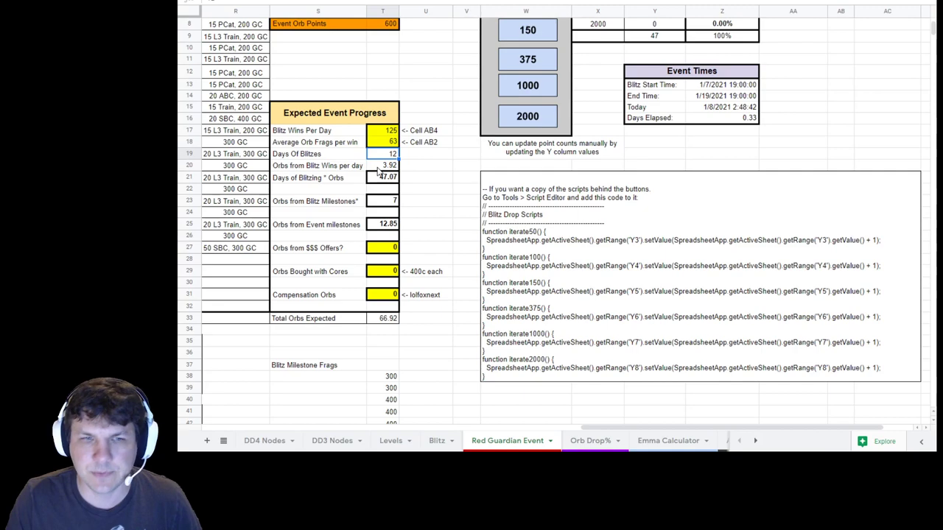
{"action": "left_click", "coordinate": [378, 168]}
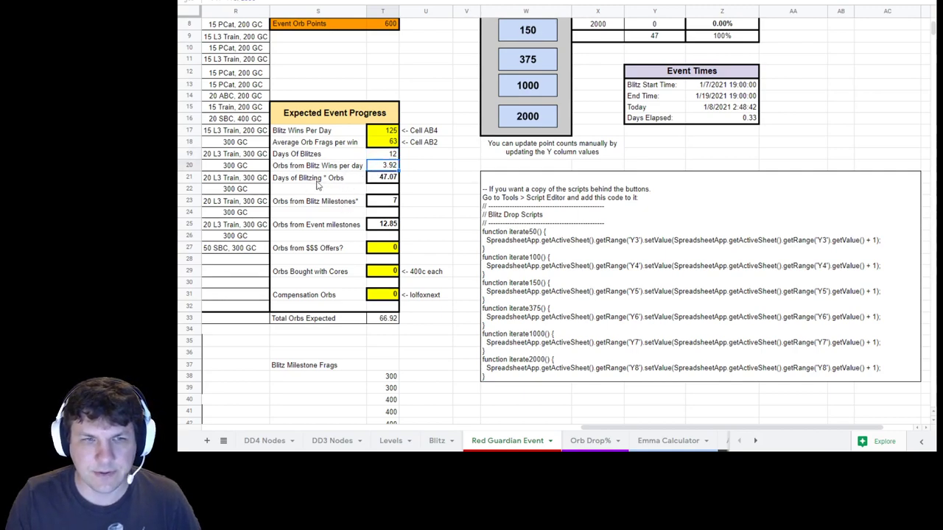
{"action": "left_click", "coordinate": [322, 168]}
{"action": "left_click", "coordinate": [382, 168]}
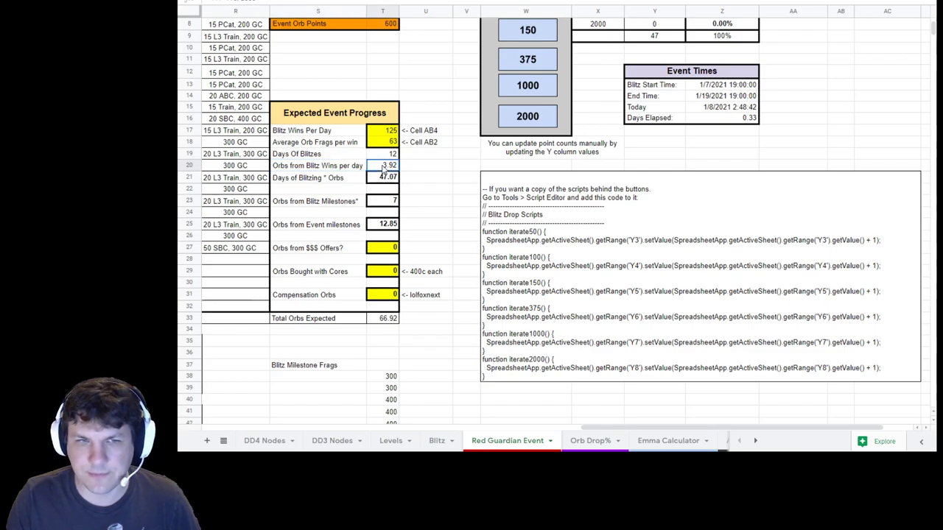
{"action": "left_click", "coordinate": [384, 133]}
{"action": "left_click", "coordinate": [385, 145]}
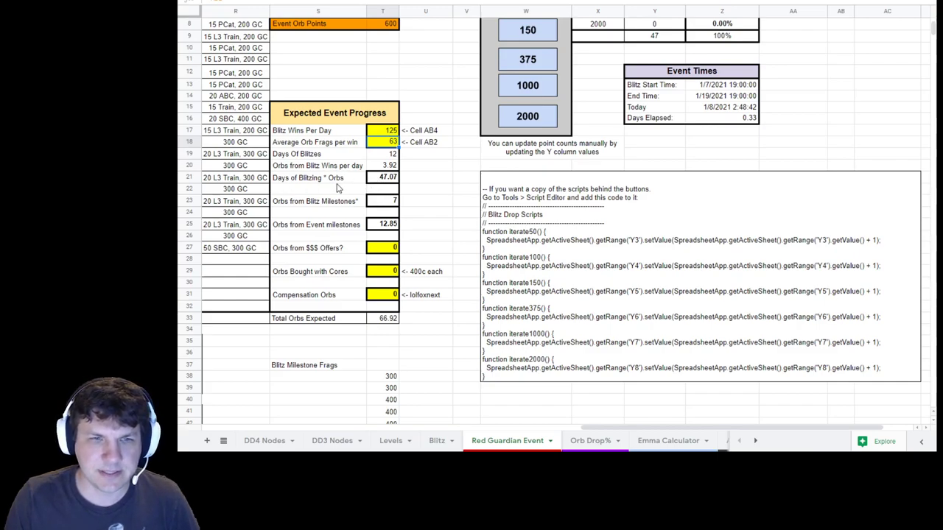
{"action": "left_click", "coordinate": [380, 181]}
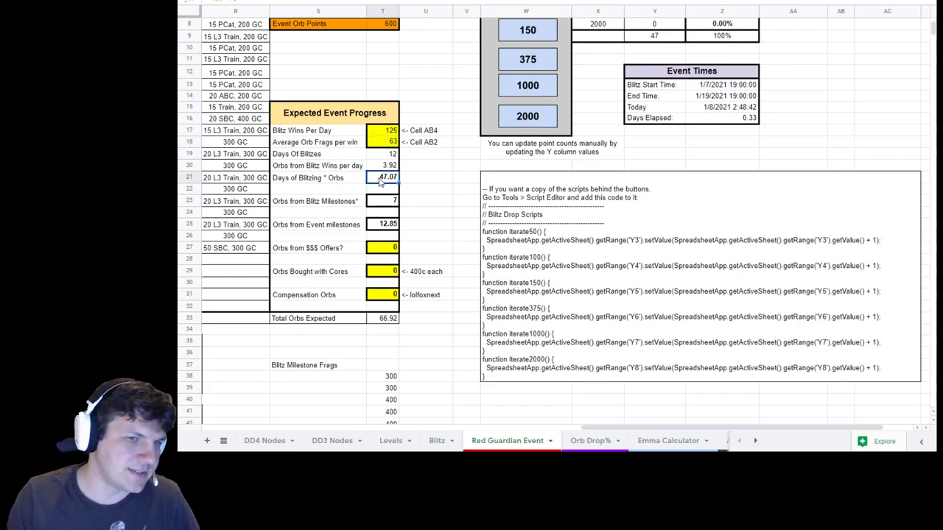
{"action": "left_click", "coordinate": [332, 206]}
{"action": "key", "text": "Right"}
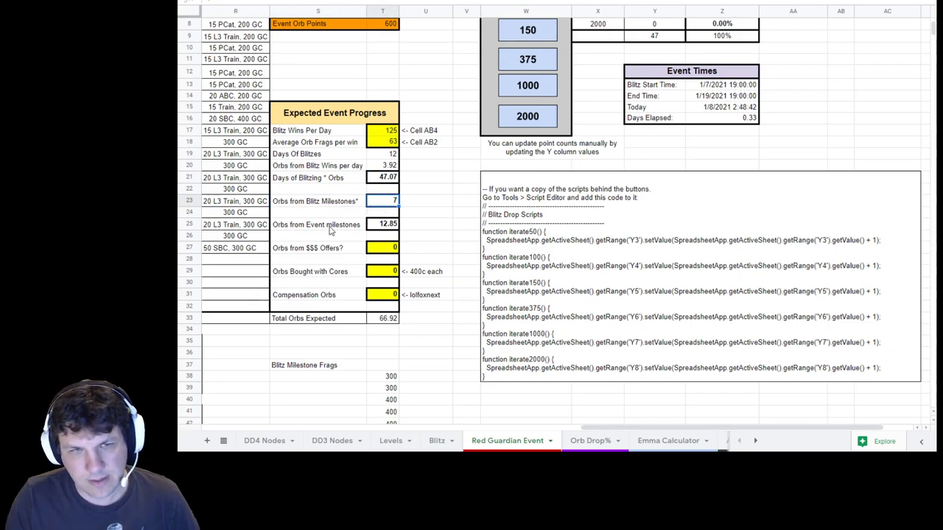
{"action": "left_click", "coordinate": [376, 230]}
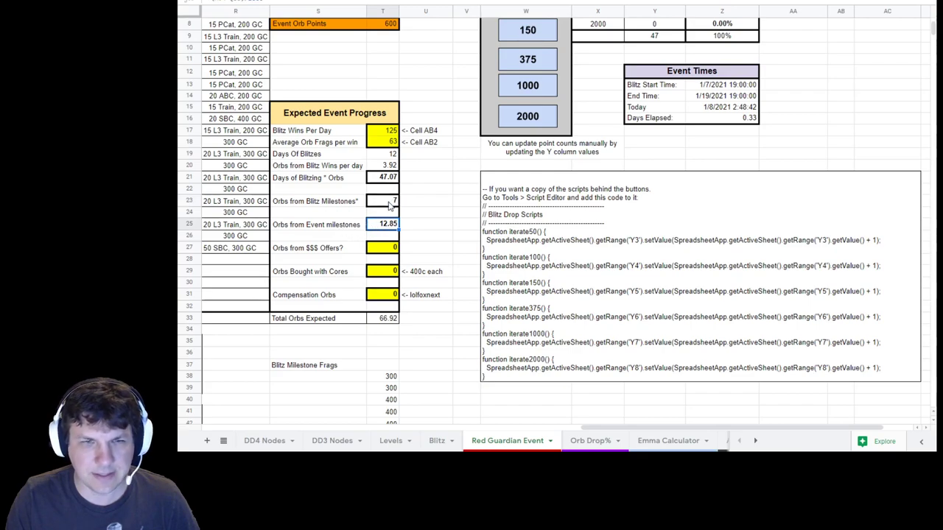
{"action": "scroll", "coordinate": [389, 206], "scroll_direction": "down", "scroll_amount": 5}
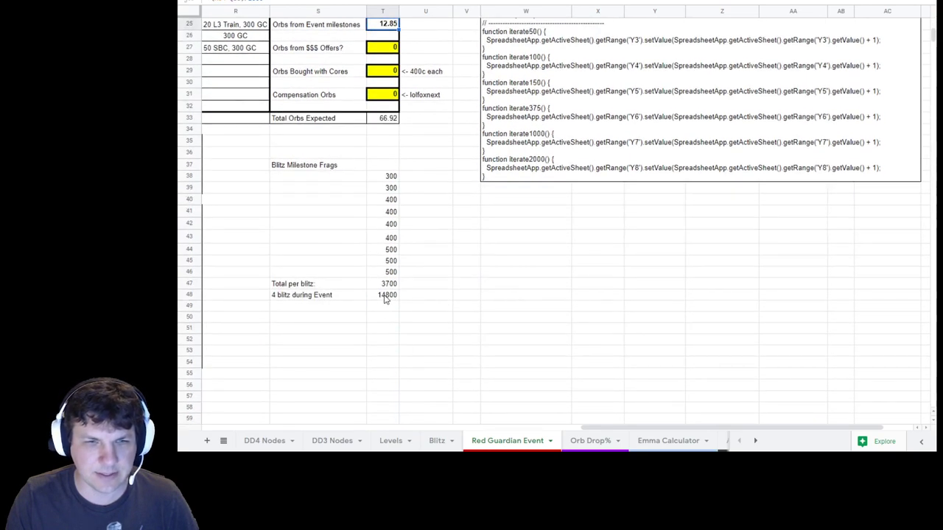
{"action": "left_click", "coordinate": [384, 286]}
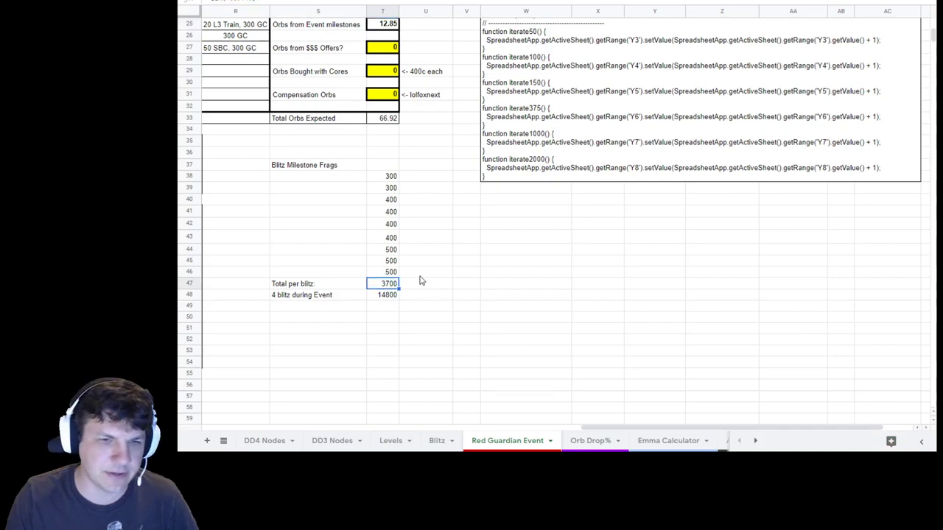
{"action": "left_click", "coordinate": [388, 295]}
{"action": "scroll", "coordinate": [398, 283], "scroll_direction": "up", "scroll_amount": 5}
{"action": "scroll", "coordinate": [406, 266], "scroll_direction": "up", "scroll_amount": 2}
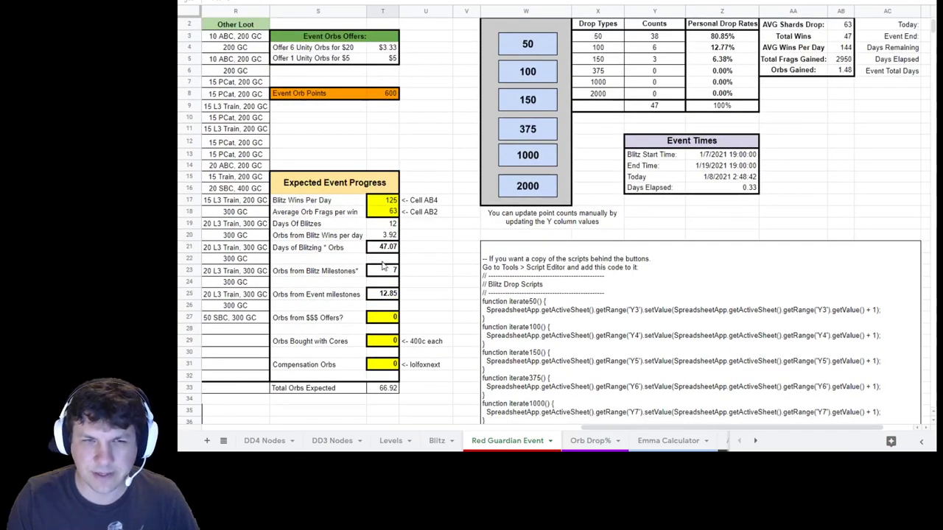
Review orbs from Blitz milestones, orbs from Event milestones and the 66.92 Total Orbs Expected.
{"action": "left_click", "coordinate": [383, 272]}
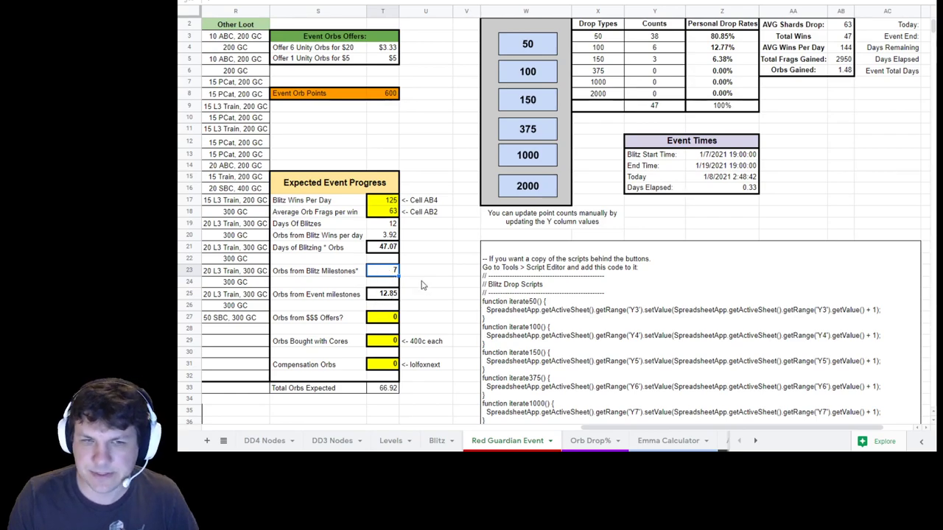
{"action": "scroll", "coordinate": [435, 282], "scroll_direction": "down", "scroll_amount": 1}
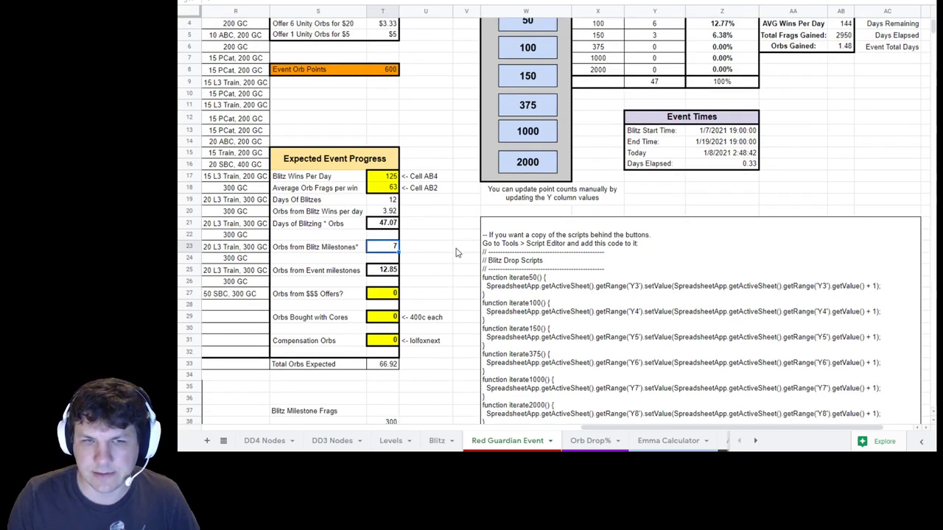
{"action": "left_click", "coordinate": [383, 273]}
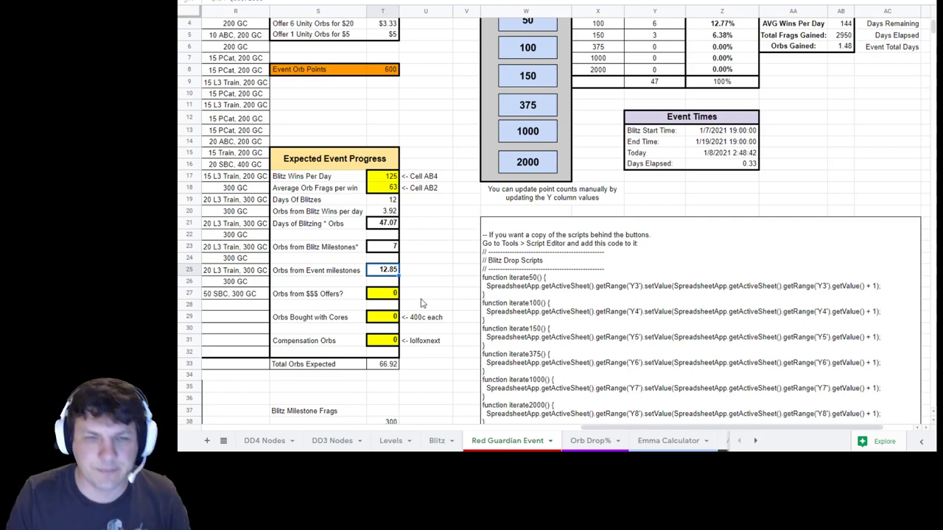
{"action": "left_click", "coordinate": [391, 365]}
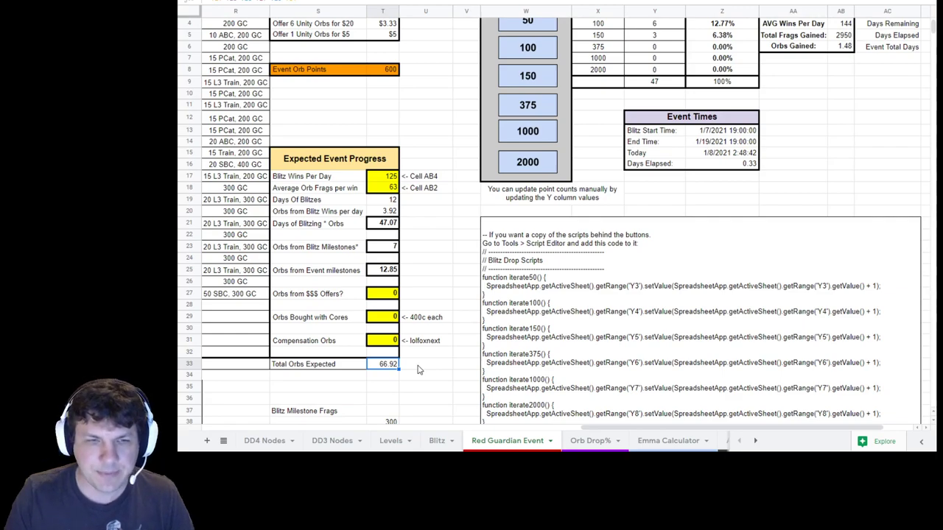
Point out the Orbs from $$$ Offers, Orbs Bought with Cores (400c each) and Compensation Orbs inputs.
{"action": "left_click", "coordinate": [385, 322]}
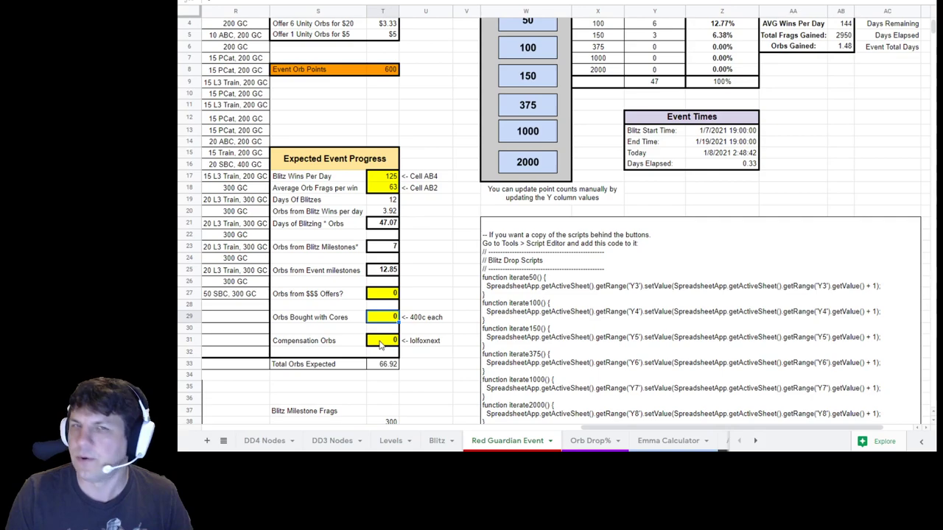
{"action": "left_click", "coordinate": [381, 343]}
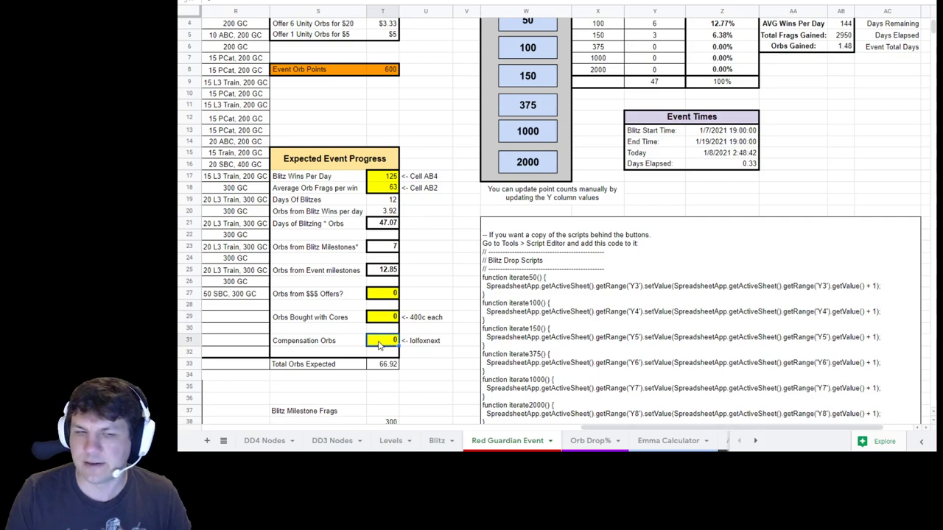
{"action": "left_click", "coordinate": [432, 320]}
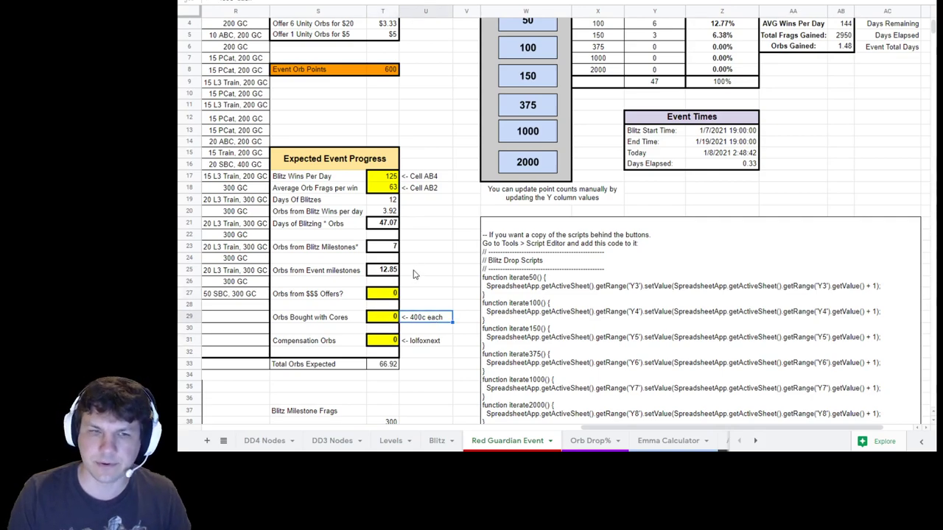
{"action": "left_click", "coordinate": [382, 297]}
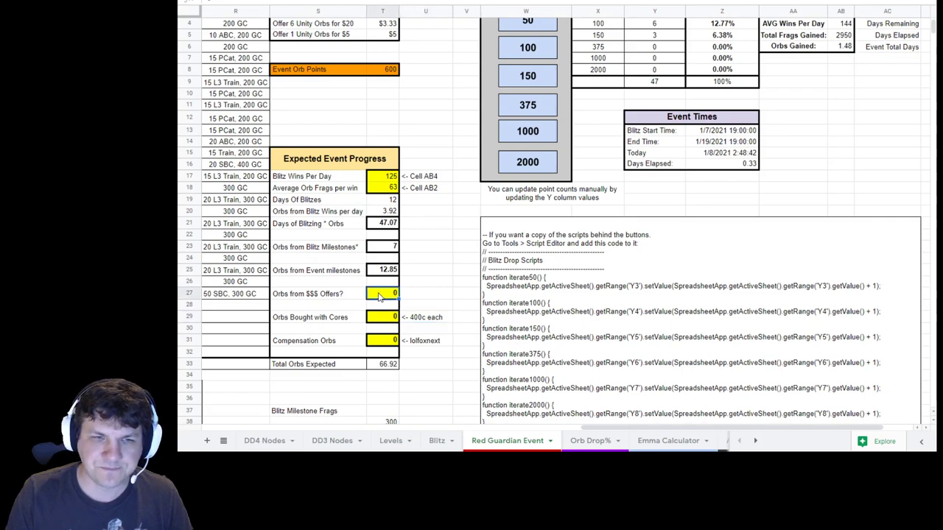
{"action": "left_click", "coordinate": [381, 344]}
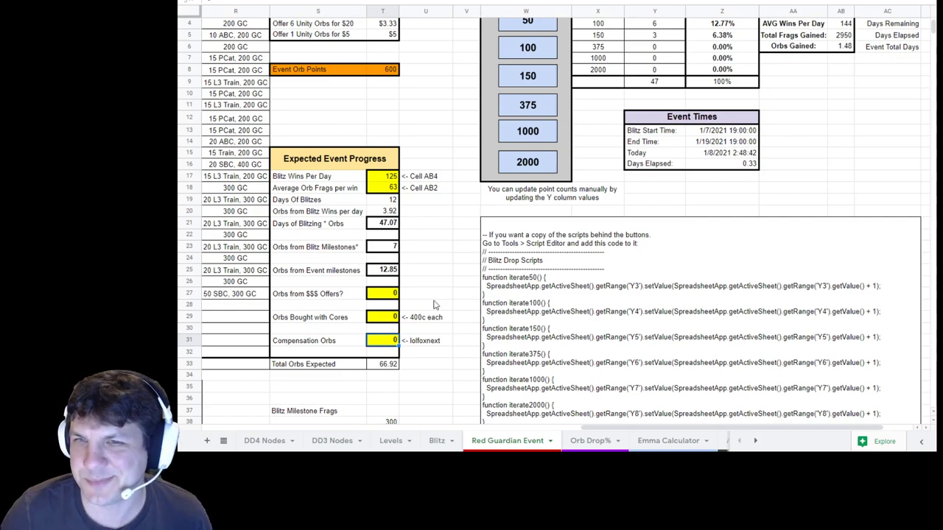
{"action": "scroll", "coordinate": [431, 306], "scroll_direction": "up", "scroll_amount": 1}
{"action": "scroll", "coordinate": [432, 302], "scroll_direction": "down", "scroll_amount": 3}
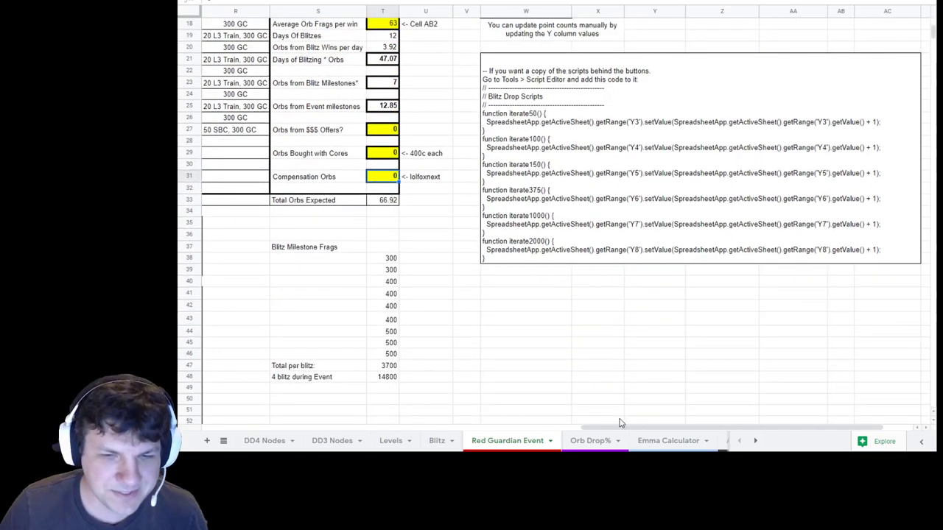
{"action": "left_click_drag", "start_coordinate": [663, 429], "coordinate": [258, 409]}
{"action": "scroll", "coordinate": [442, 280], "scroll_direction": "up", "scroll_amount": 5}
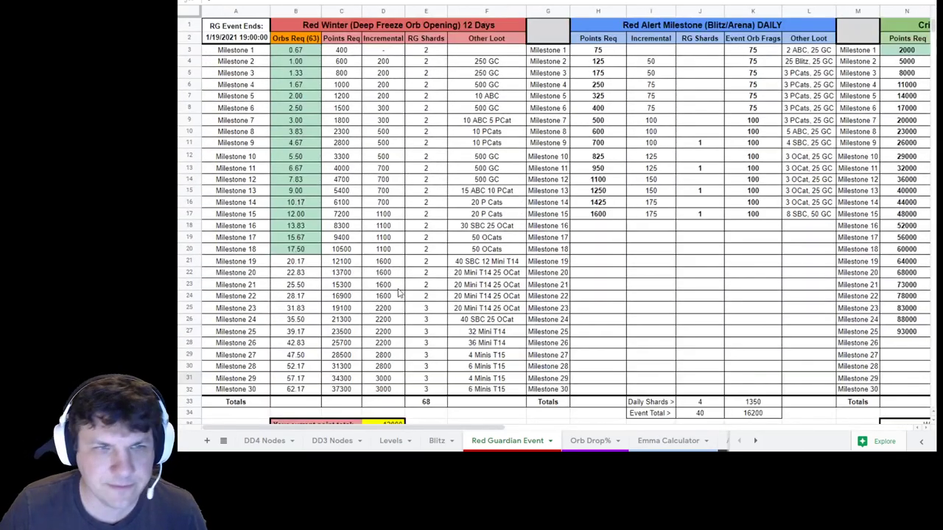
{"action": "scroll", "coordinate": [397, 290], "scroll_direction": "down", "scroll_amount": 2}
{"action": "scroll", "coordinate": [473, 343], "scroll_direction": "up", "scroll_amount": 2}
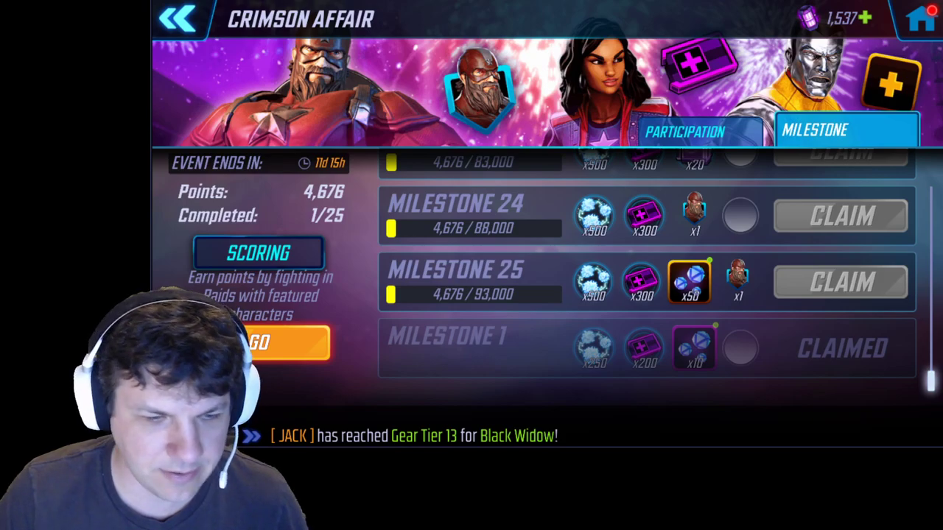
Go to the Supplies store's Orbs section and claim the free Deep Freeze Orb.
{"action": "left_click", "coordinate": [921, 22]}
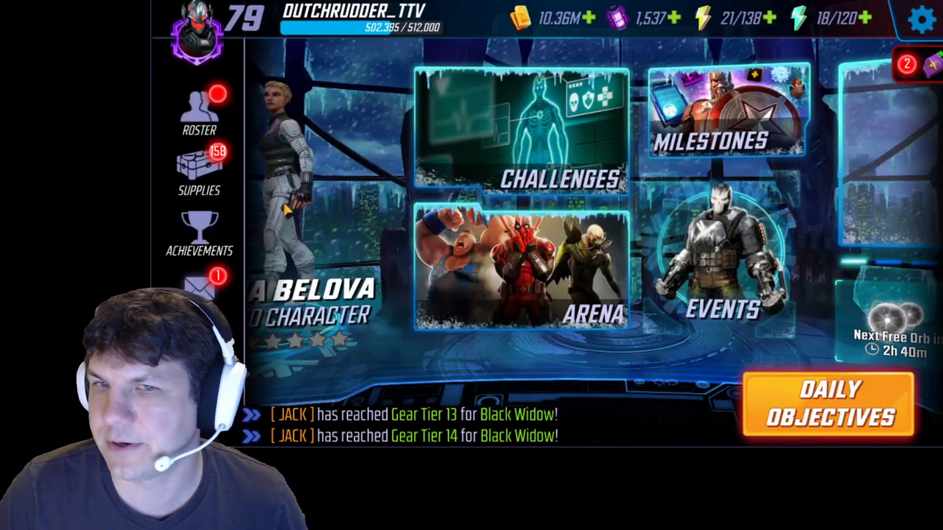
{"action": "left_click", "coordinate": [91, 158]}
{"action": "left_click", "coordinate": [250, 240]}
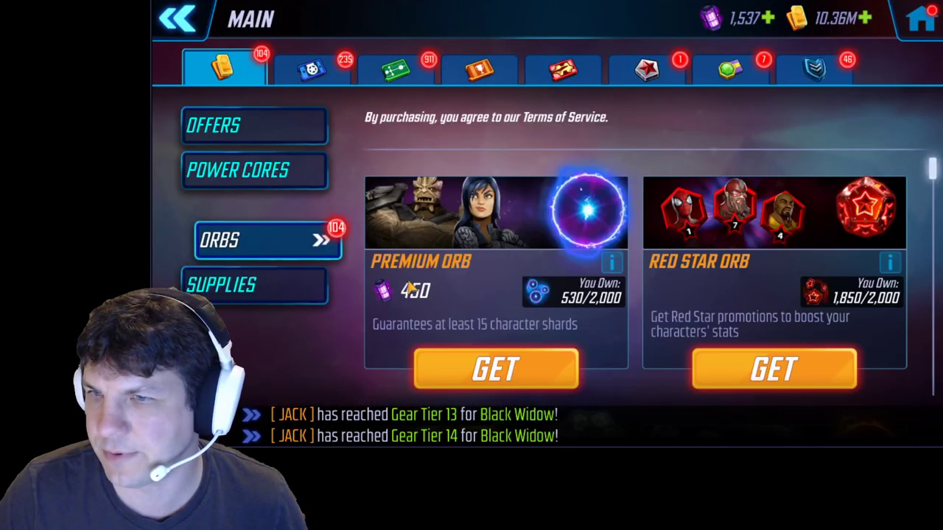
{"action": "scroll", "coordinate": [633, 294], "scroll_direction": "down", "scroll_amount": 10}
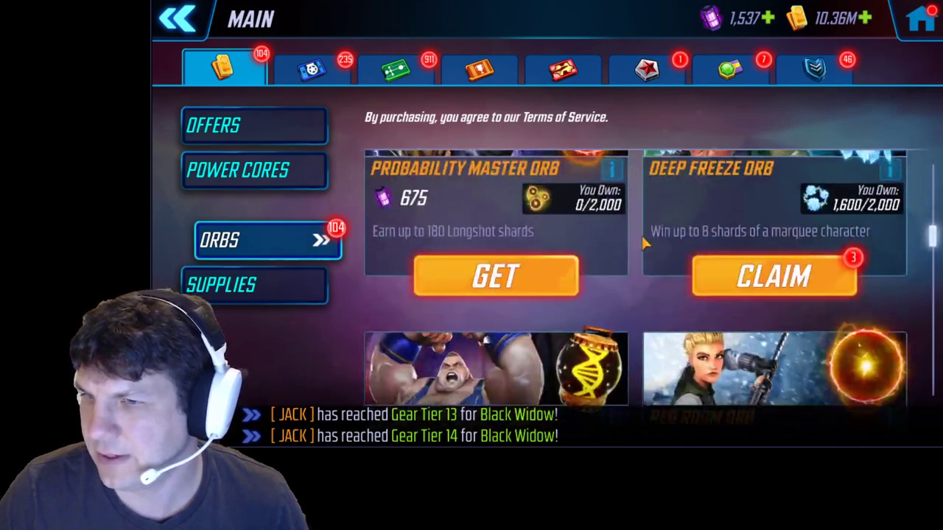
{"action": "left_click", "coordinate": [770, 294]}
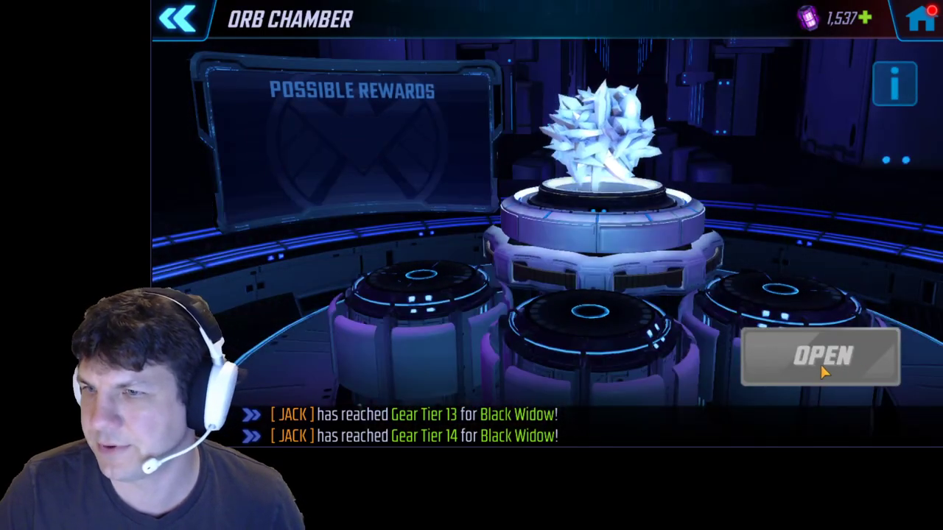
Open three Deep Freeze Orbs, collect their rewards, and view the collected items, including 85,661 gold.
{"action": "left_click", "coordinate": [794, 372]}
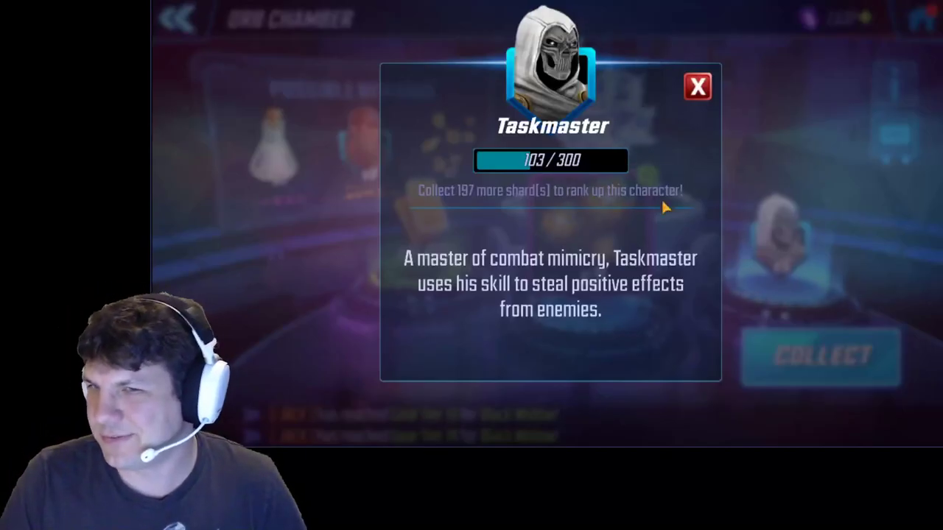
{"action": "left_click", "coordinate": [739, 374]}
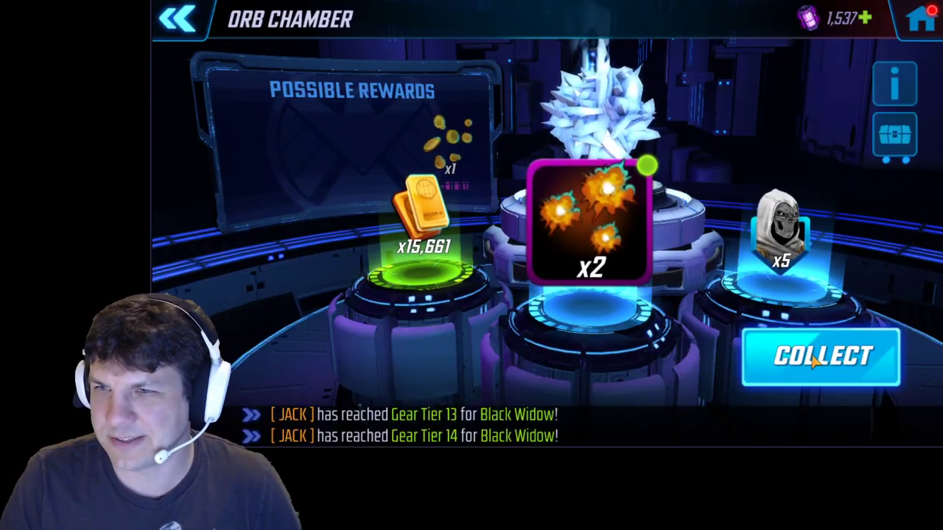
{"action": "left_click", "coordinate": [740, 373]}
{"action": "left_click", "coordinate": [744, 368]}
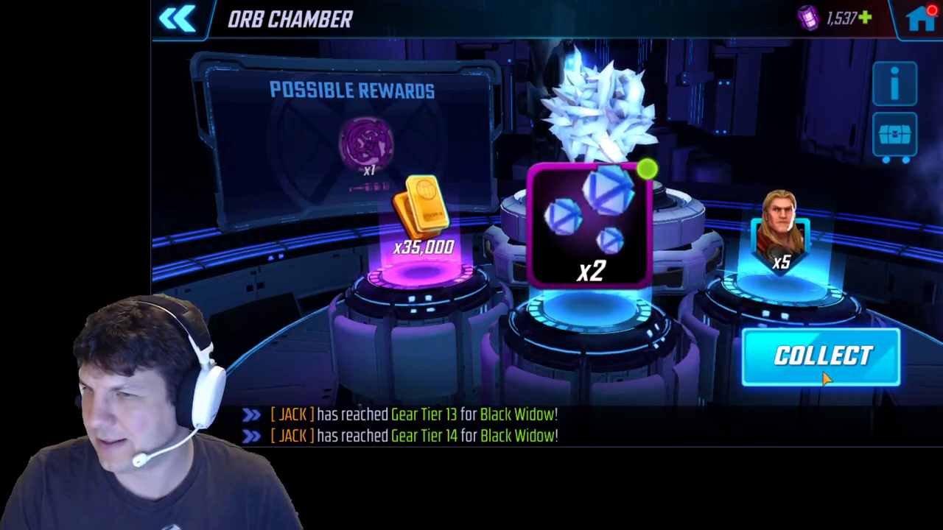
{"action": "left_click", "coordinate": [857, 372]}
{"action": "left_click", "coordinate": [838, 372]}
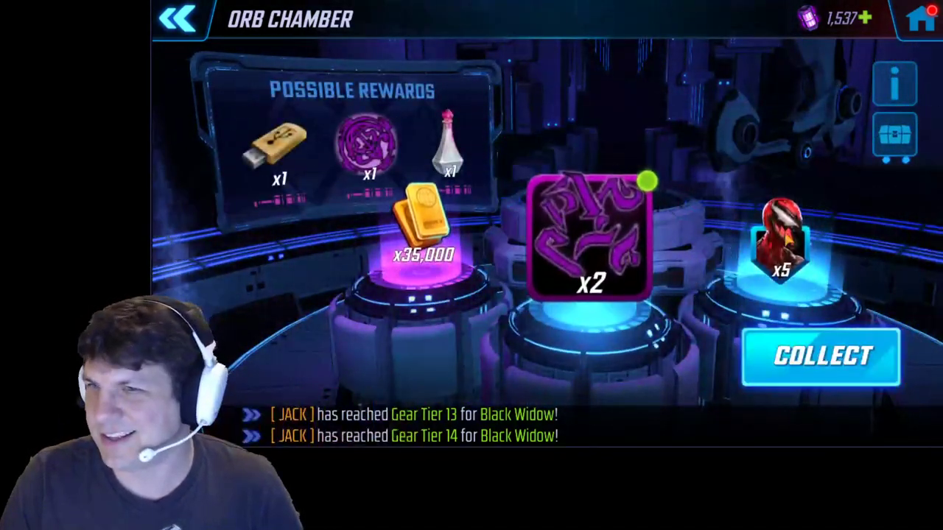
{"action": "left_click", "coordinate": [881, 151]}
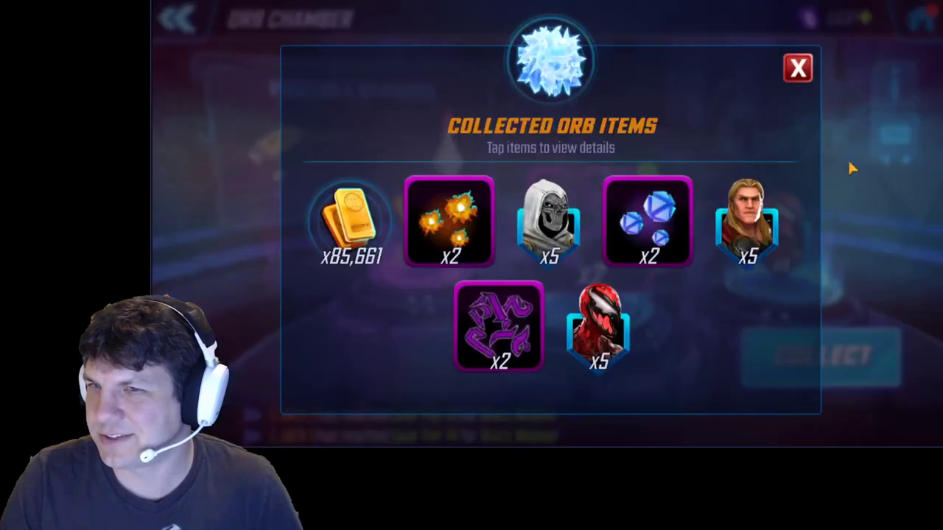
Review the Deep Freeze Orb's drop odds and the center pillar's possible gear drops.
{"action": "left_click", "coordinate": [798, 67]}
{"action": "left_click", "coordinate": [899, 84]}
{"action": "scroll", "coordinate": [626, 253], "scroll_direction": "down", "scroll_amount": 2}
{"action": "scroll", "coordinate": [720, 240], "scroll_direction": "up", "scroll_amount": 2}
{"action": "scroll", "coordinate": [656, 258], "scroll_direction": "down", "scroll_amount": 2}
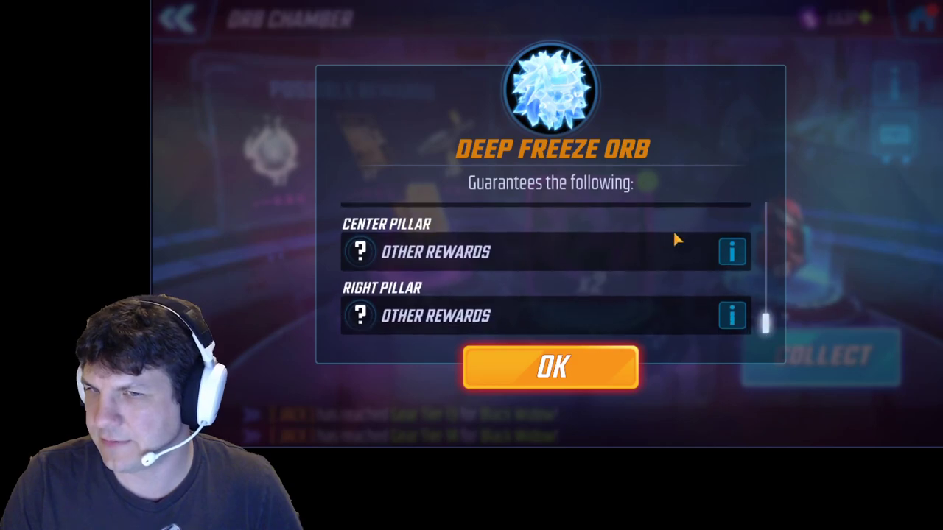
{"action": "left_click", "coordinate": [728, 258]}
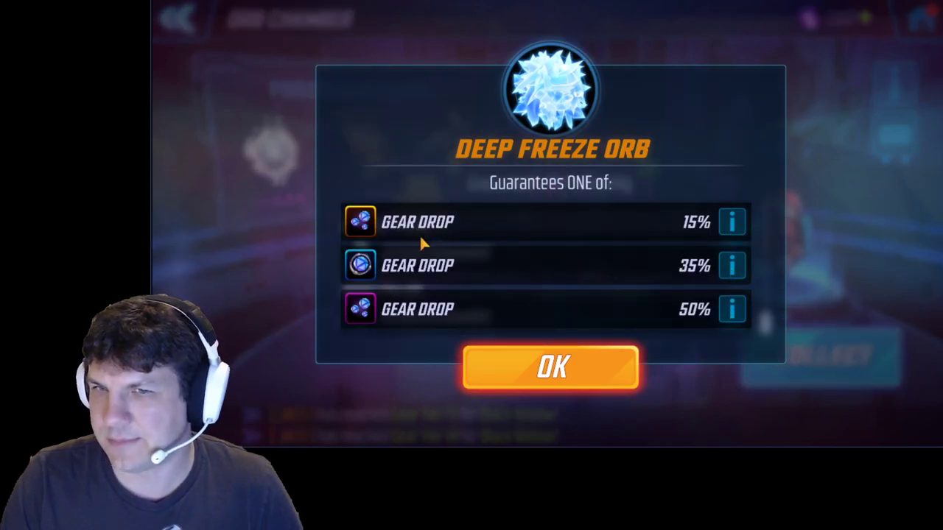
{"action": "scroll", "coordinate": [607, 193], "scroll_direction": "down", "scroll_amount": 2}
{"action": "left_click", "coordinate": [567, 390]}
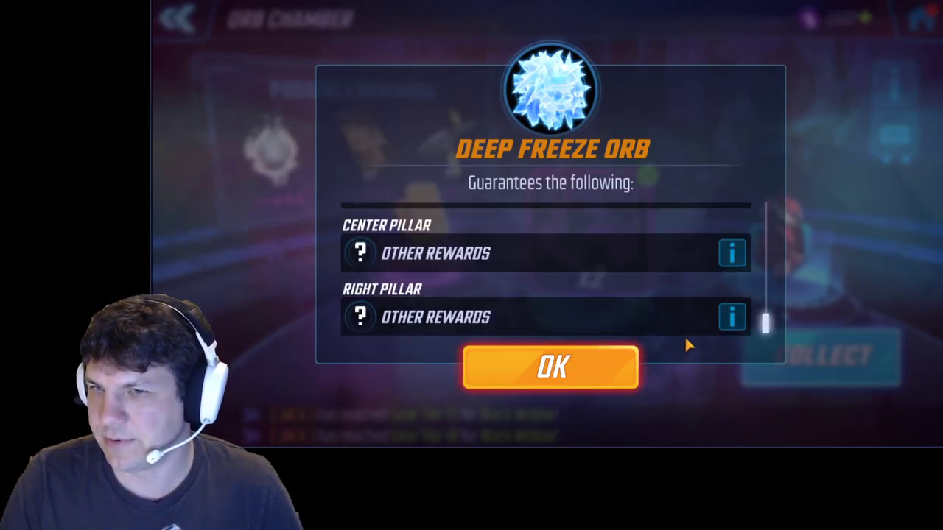
{"action": "scroll", "coordinate": [644, 258], "scroll_direction": "down", "scroll_amount": 2}
Check the right pillar's shard drop characters, including Red Guardian's details.
{"action": "left_click", "coordinate": [733, 317]}
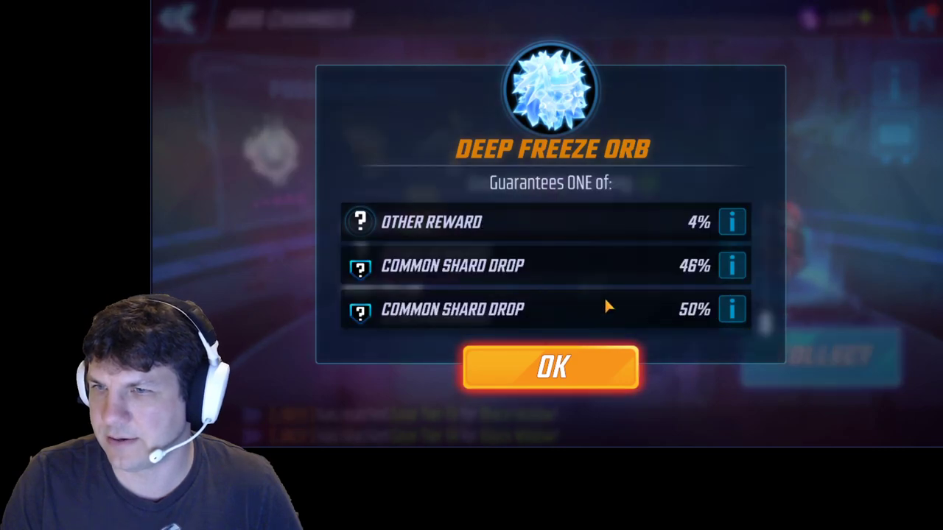
{"action": "left_click", "coordinate": [733, 310]}
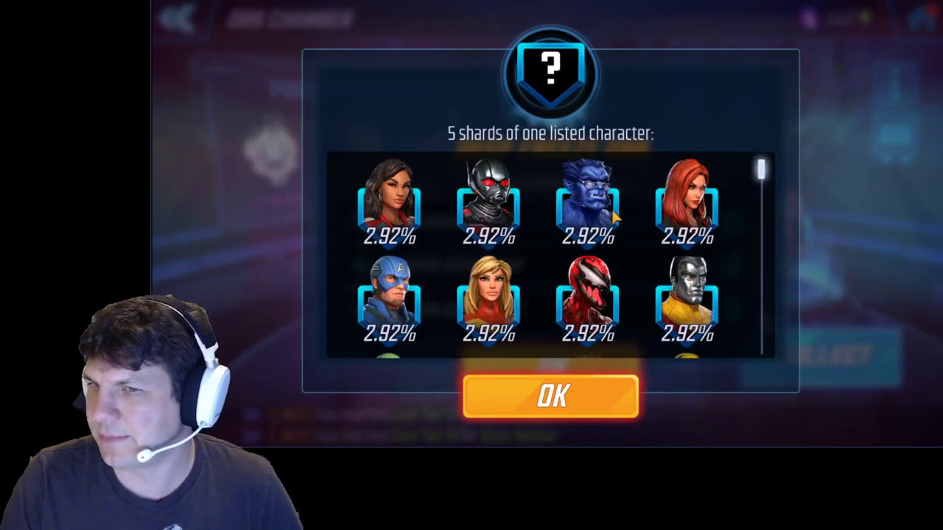
{"action": "scroll", "coordinate": [534, 187], "scroll_direction": "down", "scroll_amount": 2}
{"action": "scroll", "coordinate": [526, 274], "scroll_direction": "down", "scroll_amount": 5}
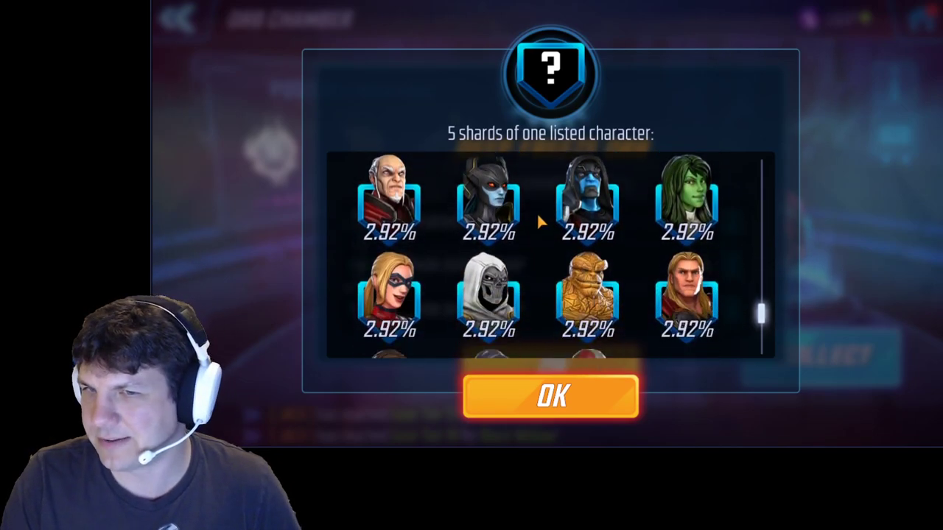
{"action": "scroll", "coordinate": [589, 294], "scroll_direction": "down", "scroll_amount": 3}
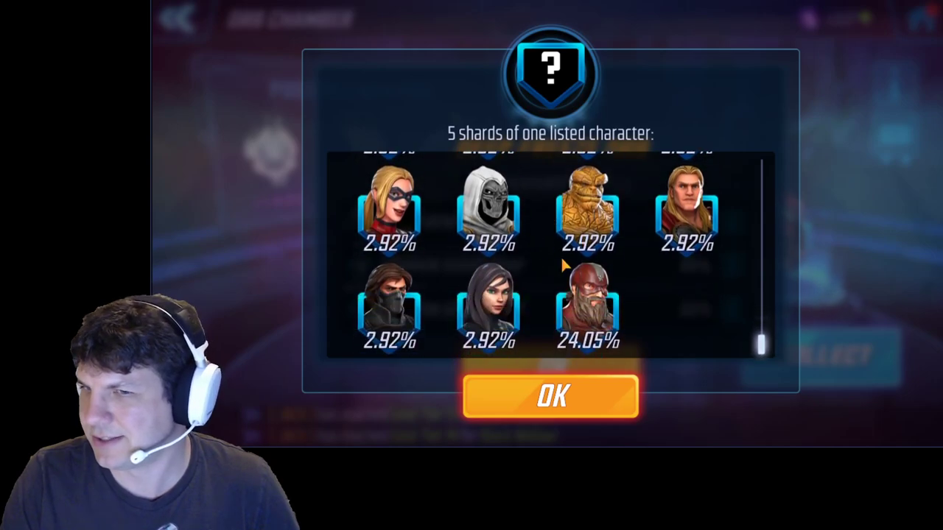
{"action": "left_click", "coordinate": [603, 324]}
{"action": "left_click", "coordinate": [696, 87]}
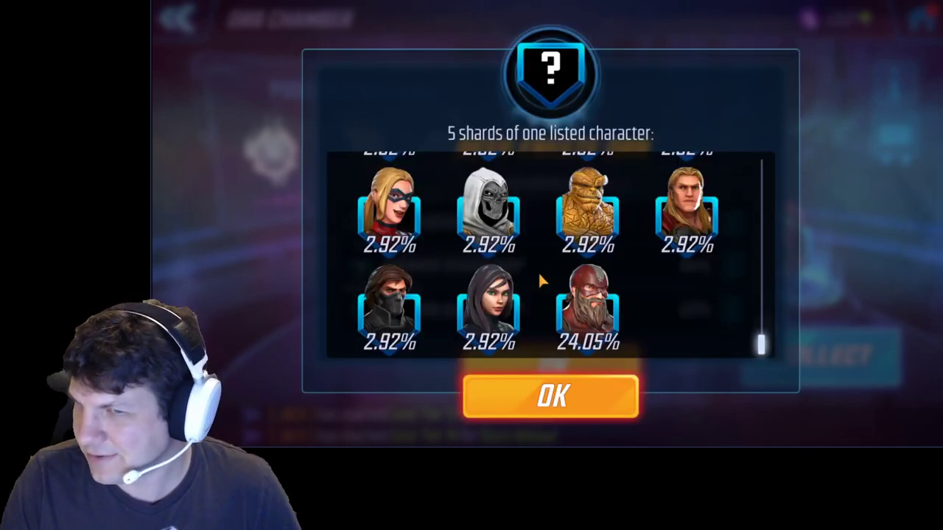
{"action": "scroll", "coordinate": [553, 325], "scroll_direction": "up", "scroll_amount": 5}
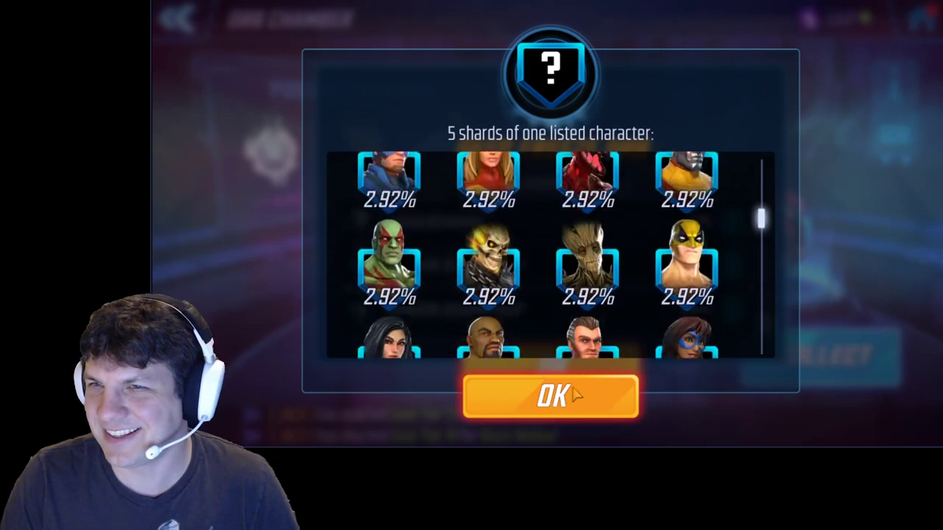
{"action": "left_click", "coordinate": [582, 385]}
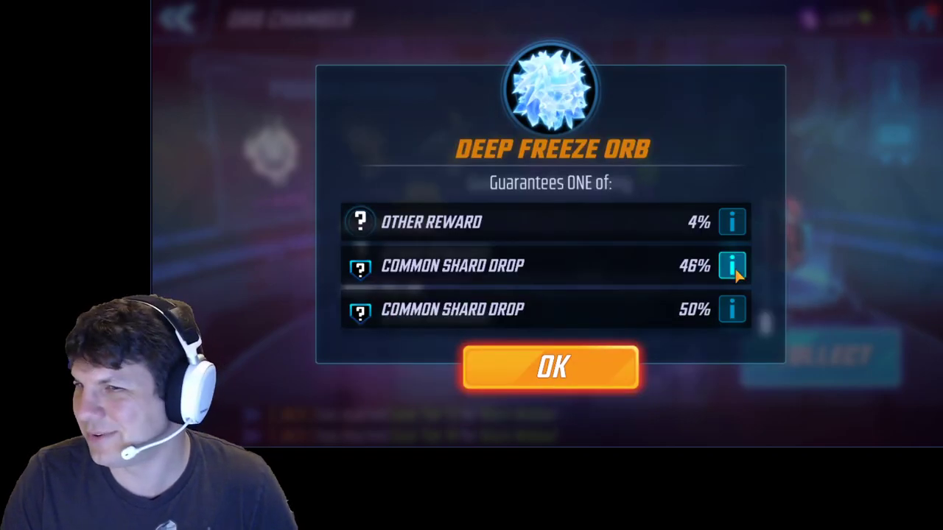
Inspect the characters in the 46% Common Shard Drop, then return to the collected orb rewards.
{"action": "left_click", "coordinate": [732, 267]}
{"action": "scroll", "coordinate": [612, 251], "scroll_direction": "down", "scroll_amount": 5}
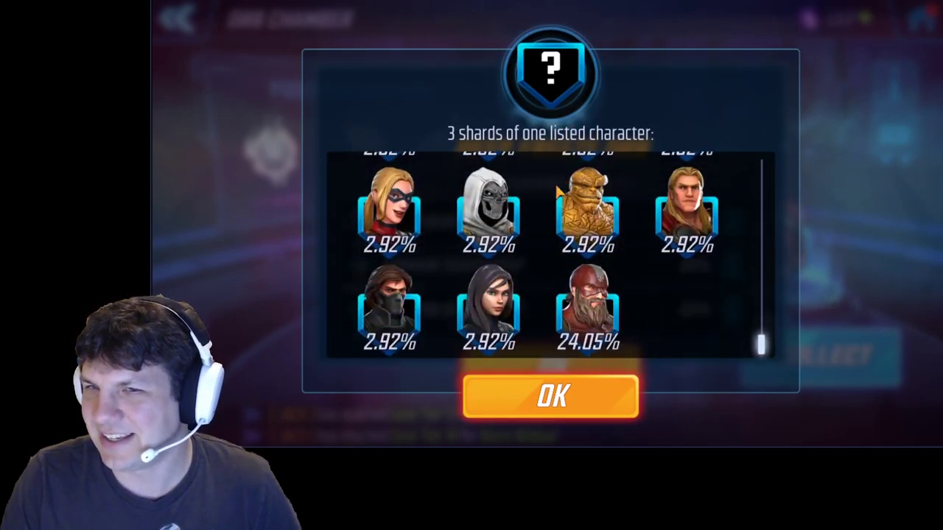
{"action": "scroll", "coordinate": [543, 331], "scroll_direction": "up", "scroll_amount": 10}
{"action": "left_click", "coordinate": [556, 402]}
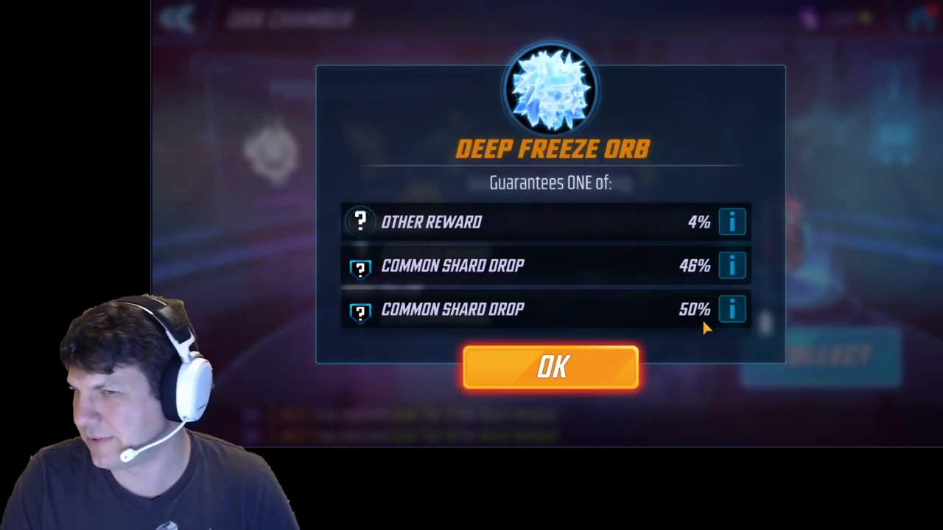
{"action": "left_click", "coordinate": [733, 266]}
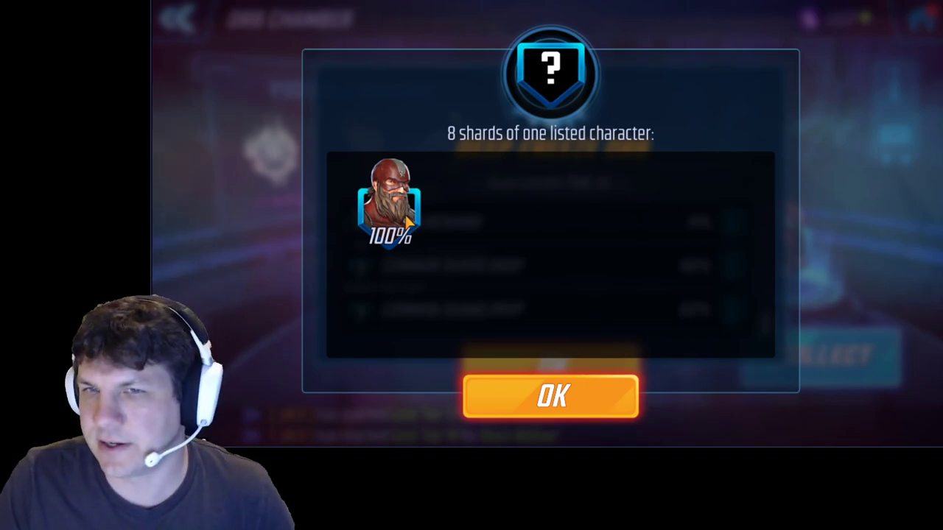
{"action": "left_click", "coordinate": [578, 400]}
{"action": "left_click", "coordinate": [571, 379]}
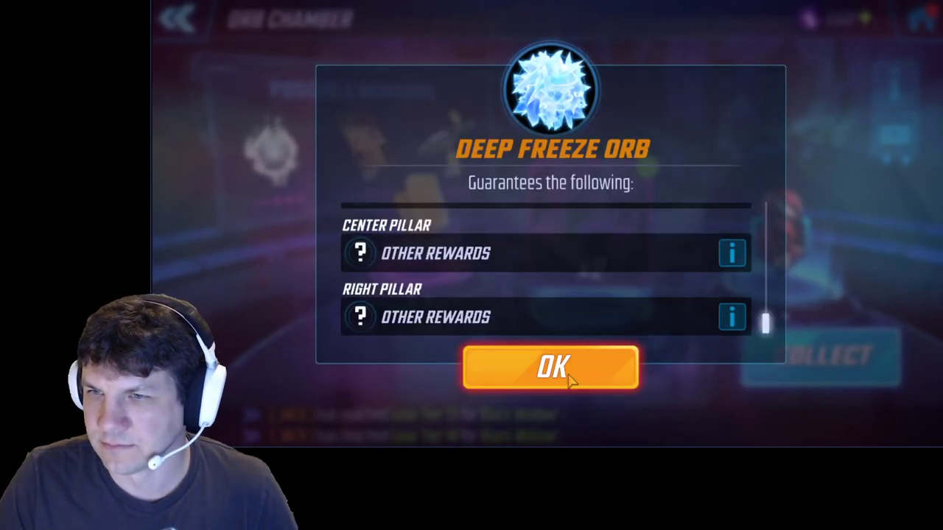
{"action": "left_click", "coordinate": [573, 376]}
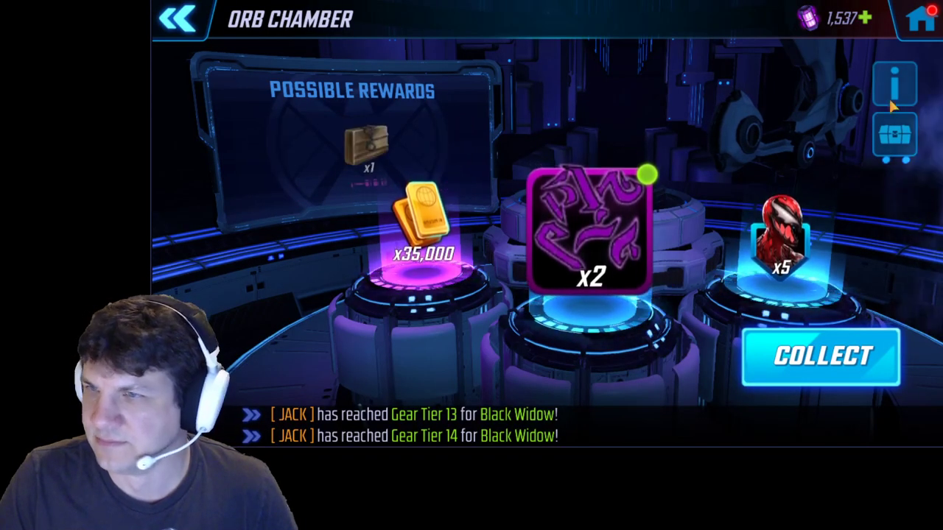
Open the Red Winter milestone event and claim Milestones 1 through 7.
{"action": "left_click", "coordinate": [923, 21]}
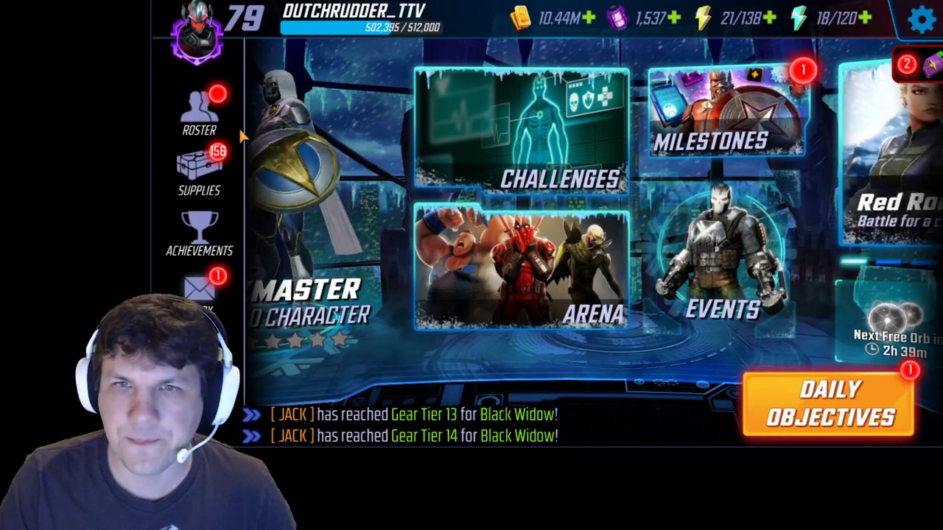
{"action": "left_click", "coordinate": [722, 124]}
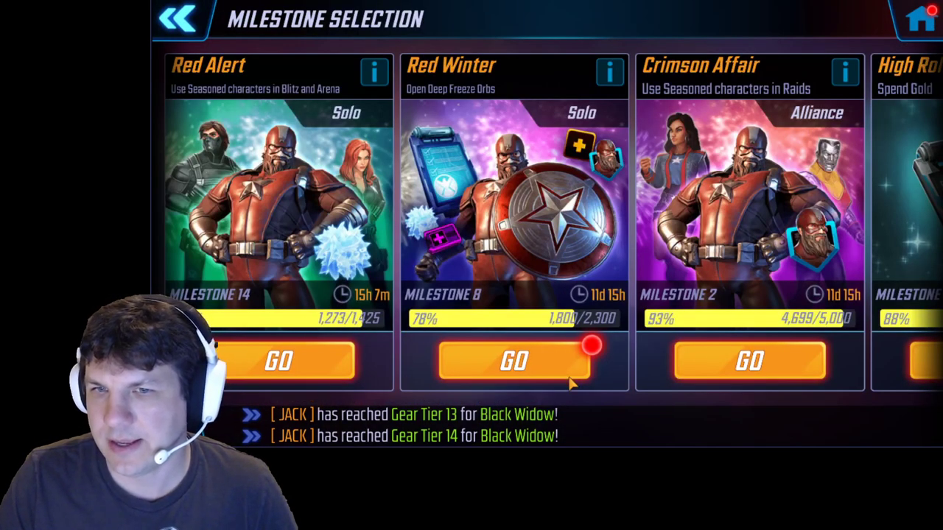
{"action": "left_click", "coordinate": [524, 365]}
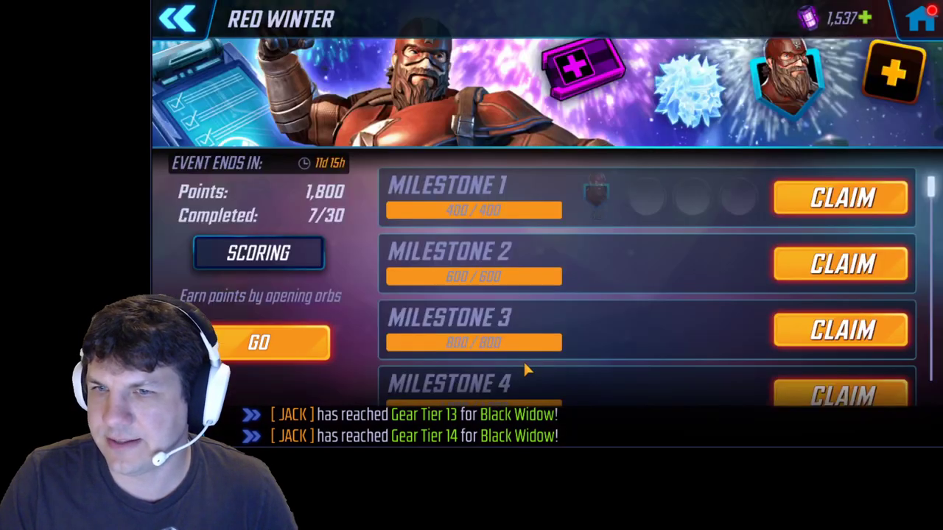
{"action": "left_click", "coordinate": [842, 197]}
{"action": "left_click", "coordinate": [843, 196]}
{"action": "left_click", "coordinate": [842, 197]}
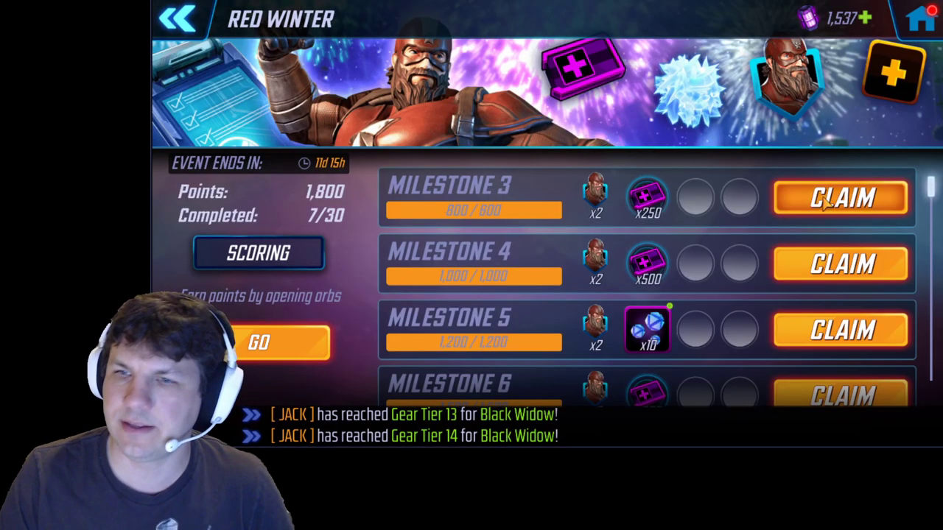
{"action": "left_click", "coordinate": [825, 204]}
{"action": "left_click", "coordinate": [825, 205]}
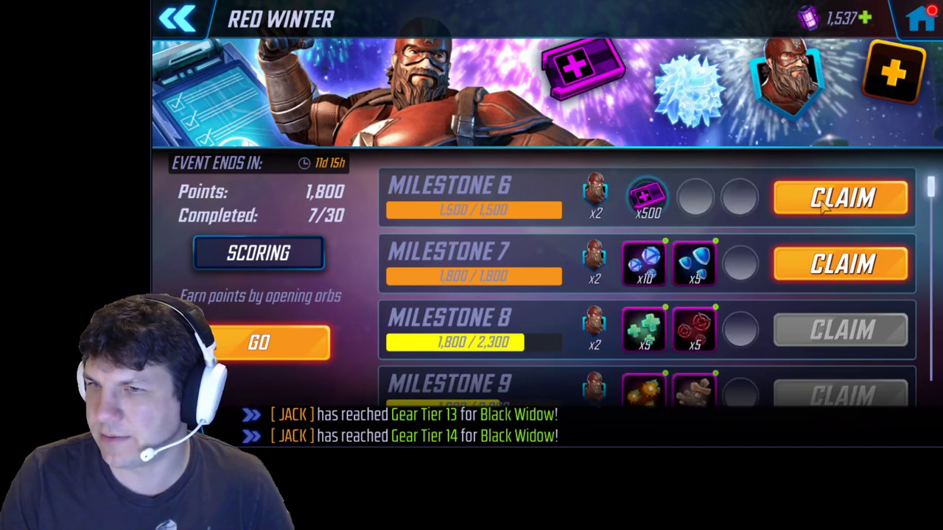
{"action": "left_click", "coordinate": [824, 206]}
{"action": "left_click", "coordinate": [824, 209]}
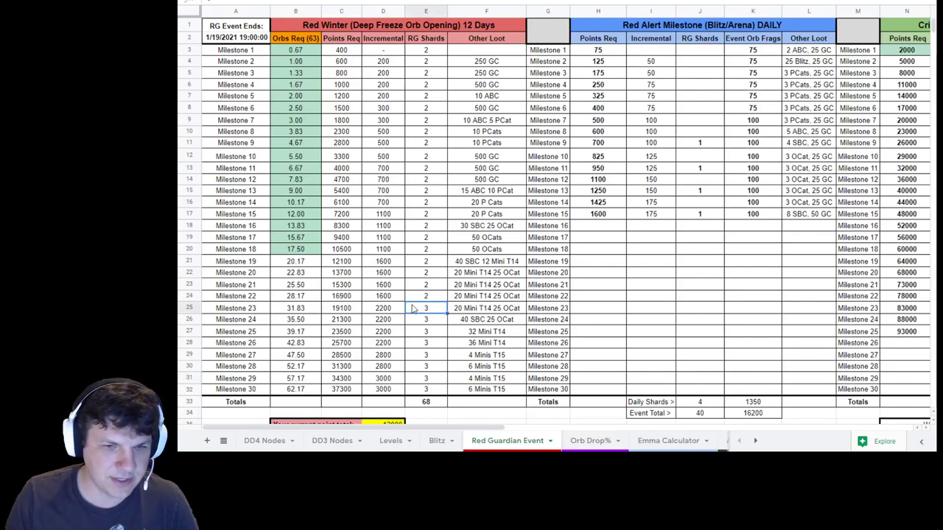
Enter 1800 as the current point total in cell D35.
{"action": "scroll", "coordinate": [396, 347], "scroll_direction": "down", "scroll_amount": 2}
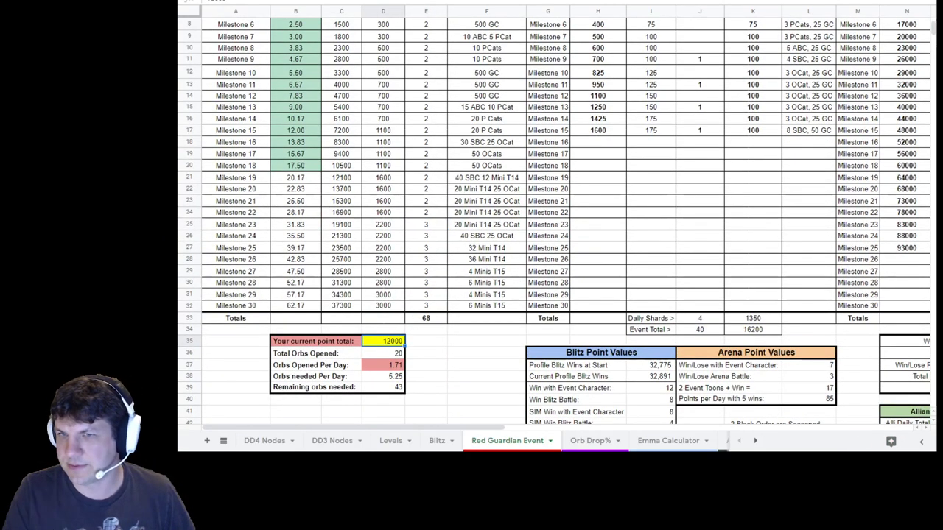
{"action": "type", "text": "1"}
{"action": "key", "text": "Return"}
{"action": "scroll", "coordinate": [345, 142], "scroll_direction": "up", "scroll_amount": 3}
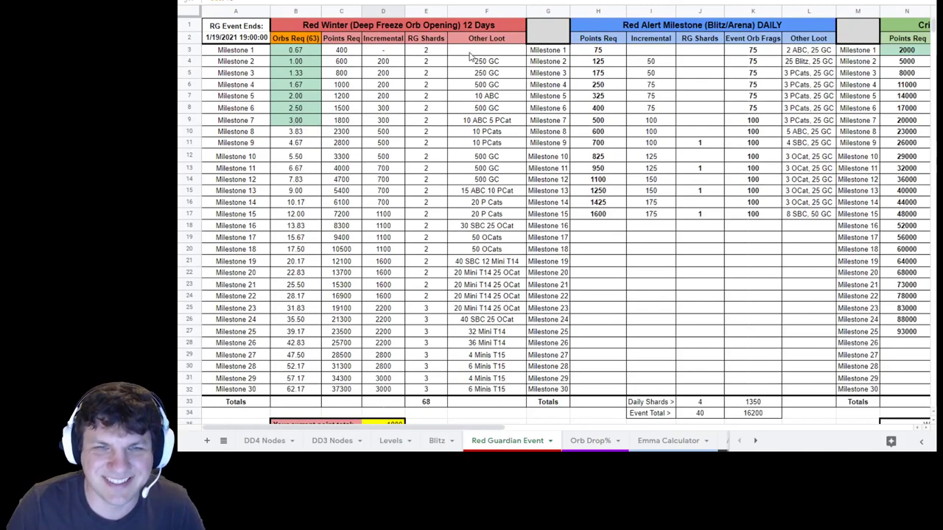
Check the updated figures: 0.26 orbs opened per day and 60 orbs still needed.
{"action": "scroll", "coordinate": [394, 186], "scroll_direction": "down", "scroll_amount": 5}
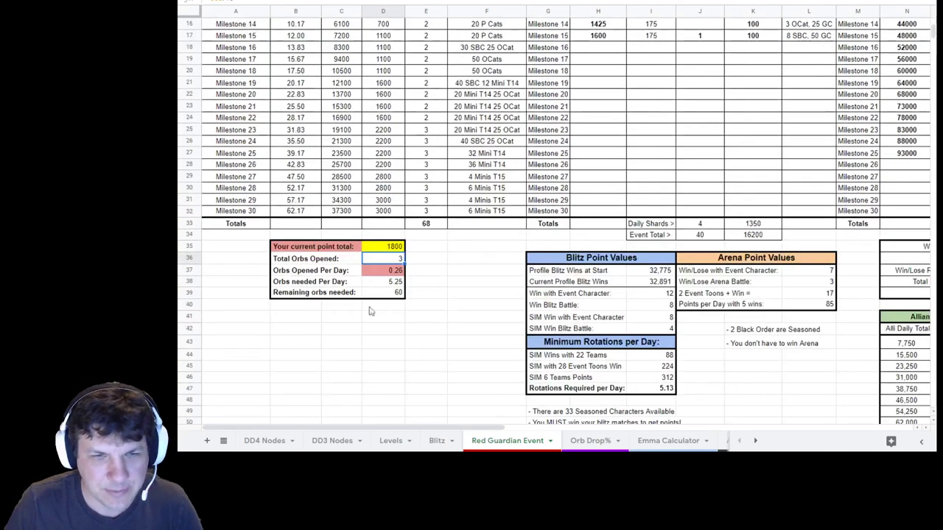
{"action": "left_click", "coordinate": [380, 272]}
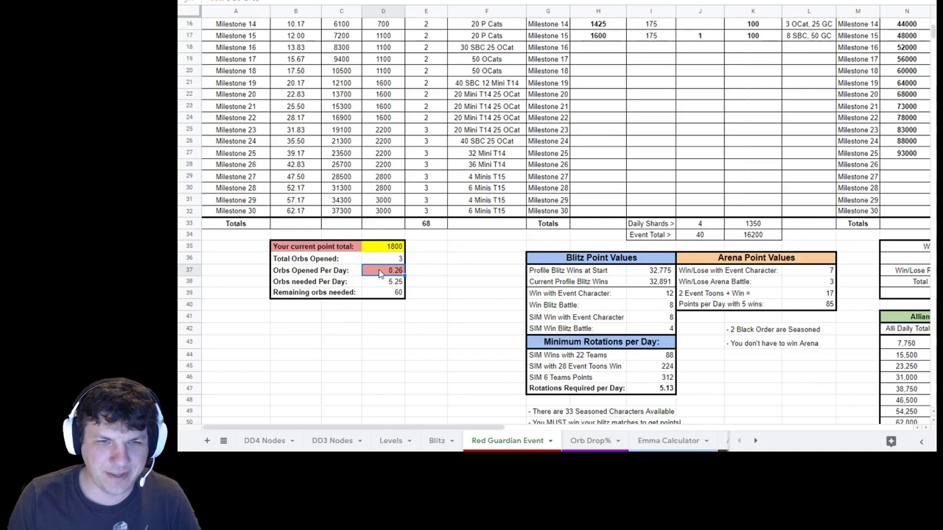
{"action": "left_click", "coordinate": [441, 275]}
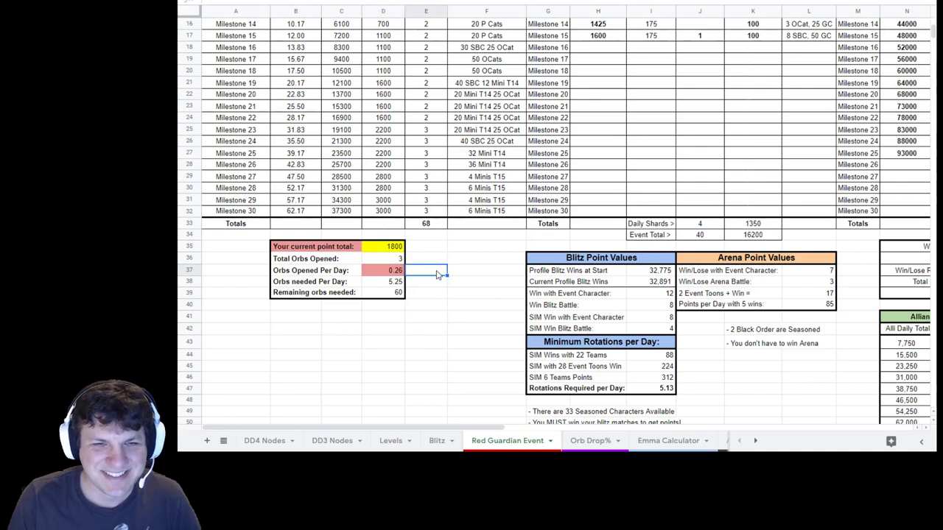
{"action": "left_click", "coordinate": [372, 285]}
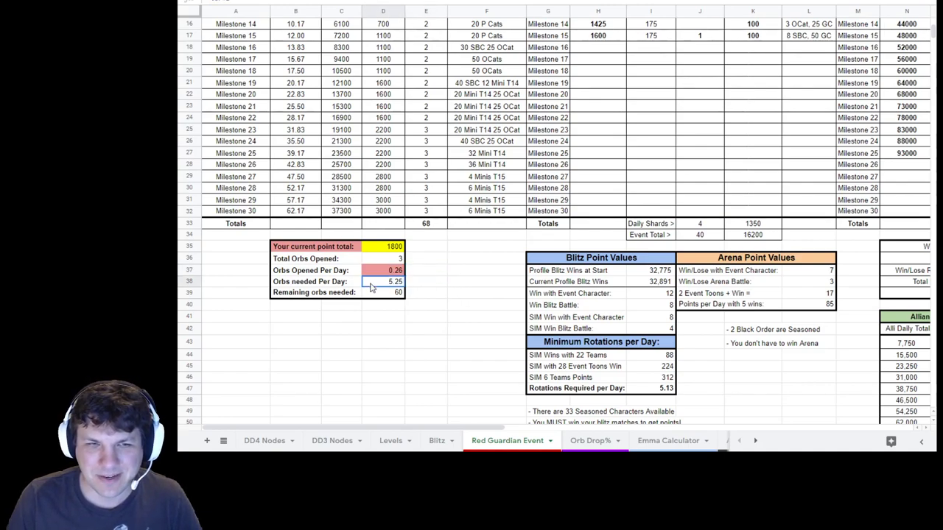
{"action": "left_click", "coordinate": [384, 271]}
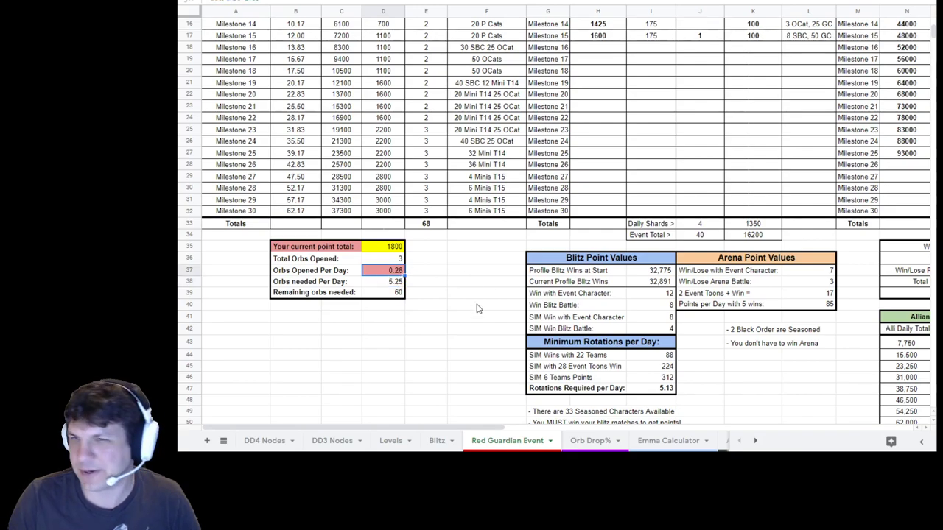
{"action": "left_click", "coordinate": [459, 272]}
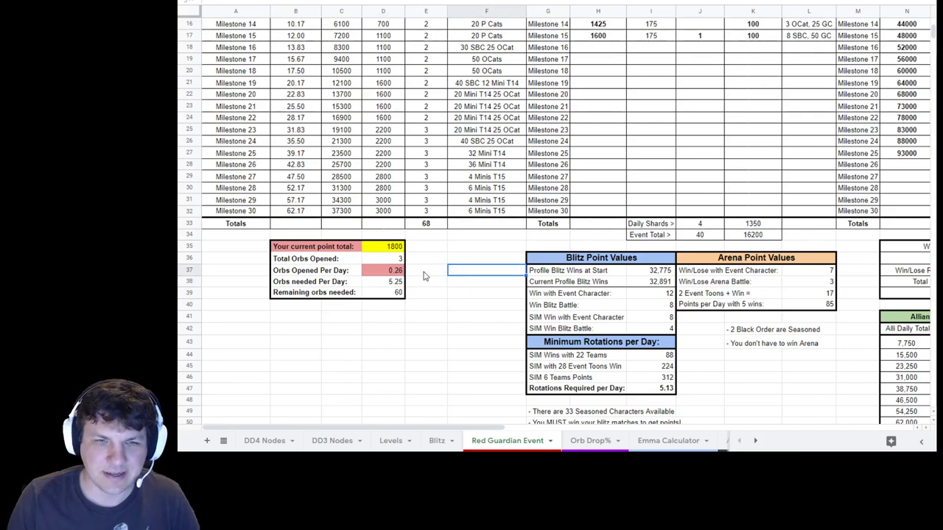
{"action": "left_click", "coordinate": [464, 260]}
{"action": "scroll", "coordinate": [492, 273], "scroll_direction": "up", "scroll_amount": 5}
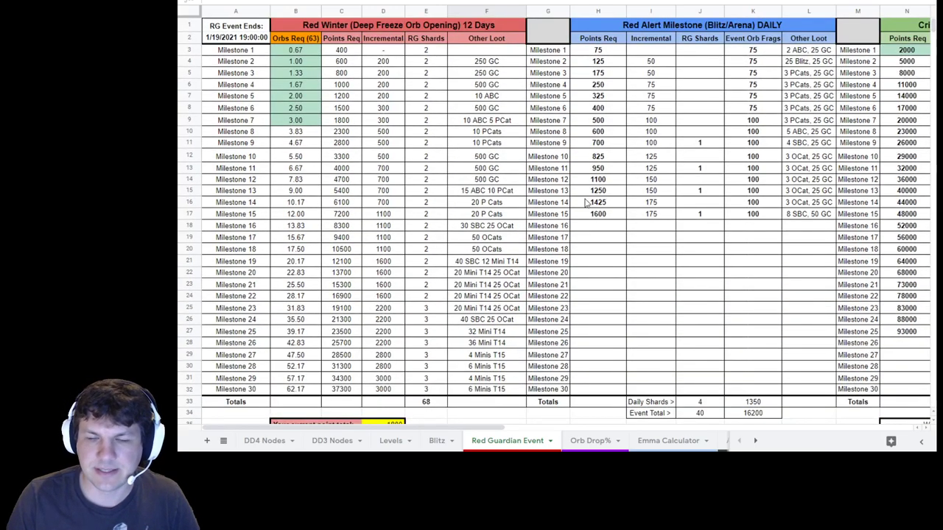
{"action": "scroll", "coordinate": [449, 210], "scroll_direction": "down", "scroll_amount": 5}
{"action": "scroll", "coordinate": [440, 200], "scroll_direction": "up", "scroll_amount": 5}
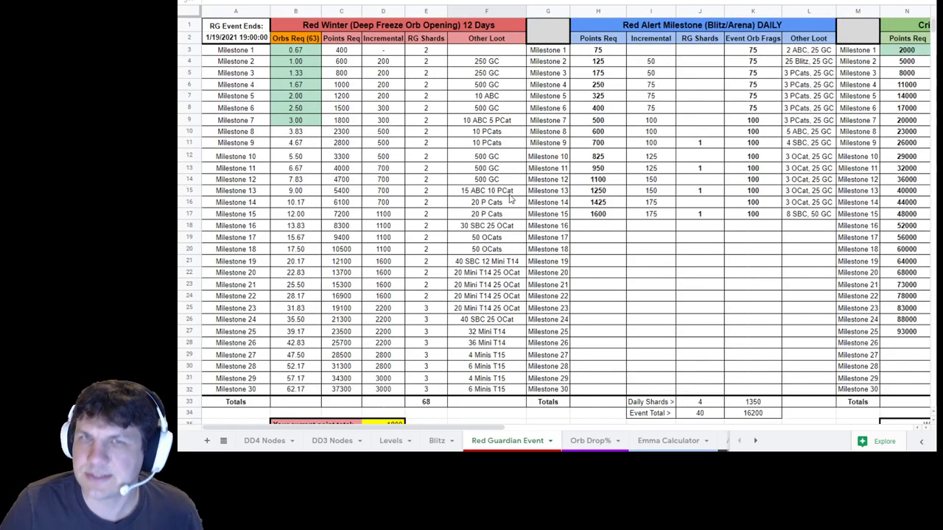
{"action": "scroll", "coordinate": [479, 221], "scroll_direction": "down", "scroll_amount": 5}
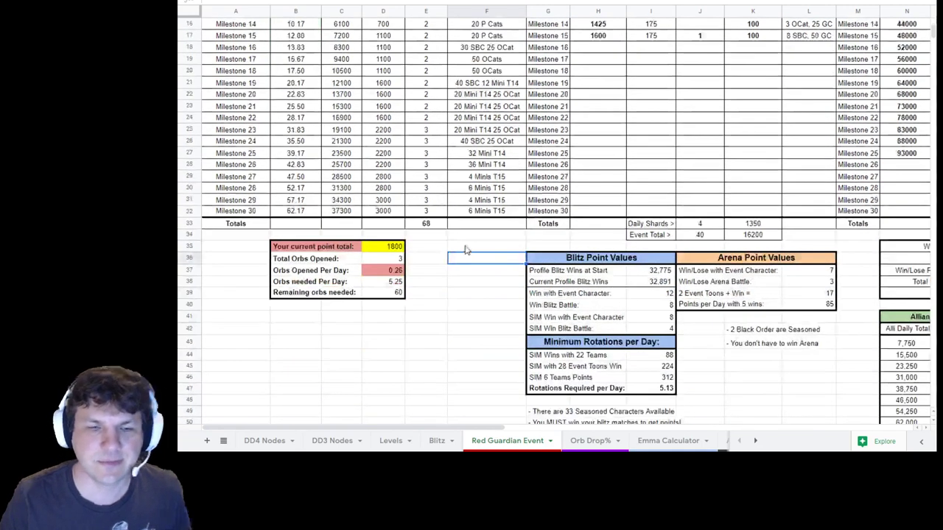
{"action": "left_click", "coordinate": [433, 271]}
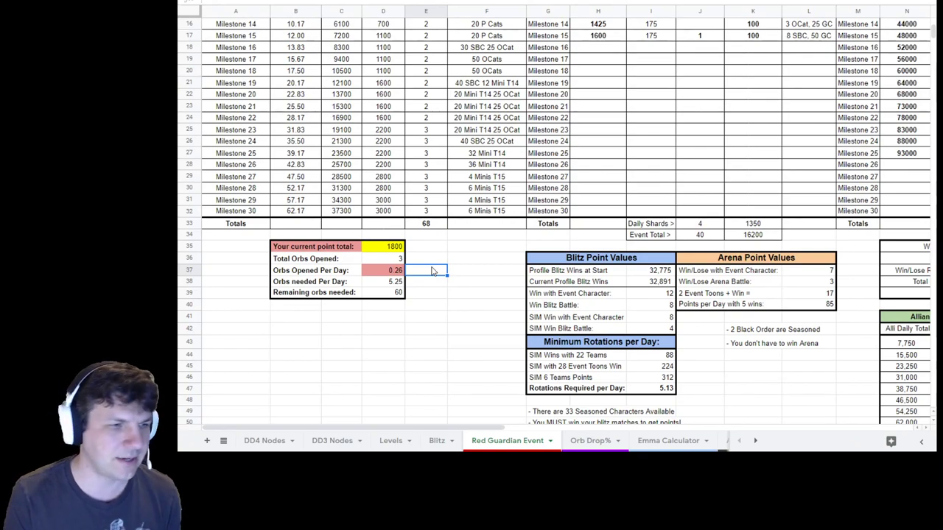
{"action": "scroll", "coordinate": [457, 264], "scroll_direction": "down", "scroll_amount": 2}
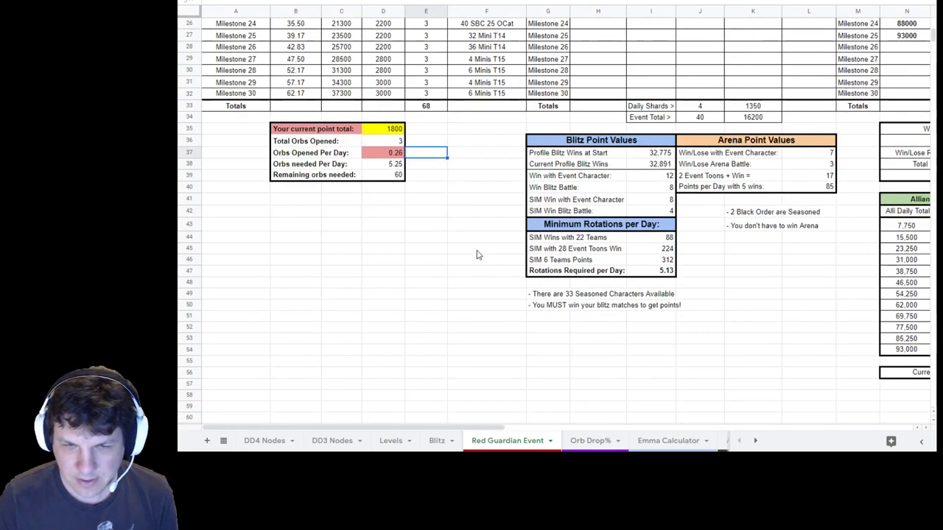
{"action": "scroll", "coordinate": [480, 255], "scroll_direction": "up", "scroll_amount": 5}
{"action": "left_click_drag", "start_coordinate": [477, 428], "coordinate": [705, 410]}
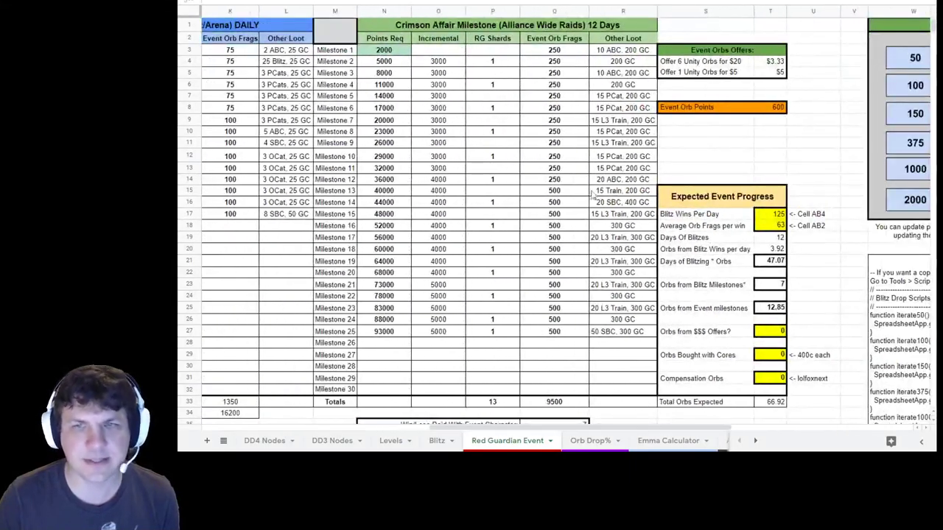